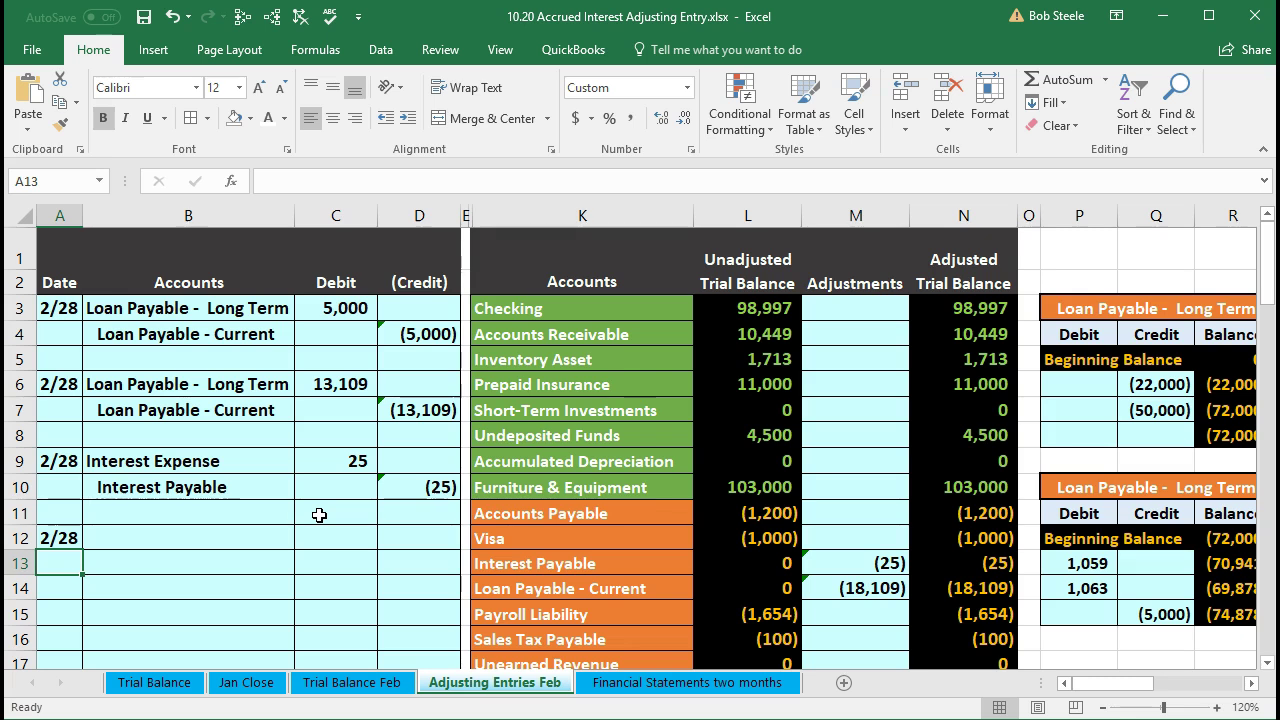
Copy the Accounts Receivable account name from the trial balance and paste it as values into cell B12.
click(262, 536)
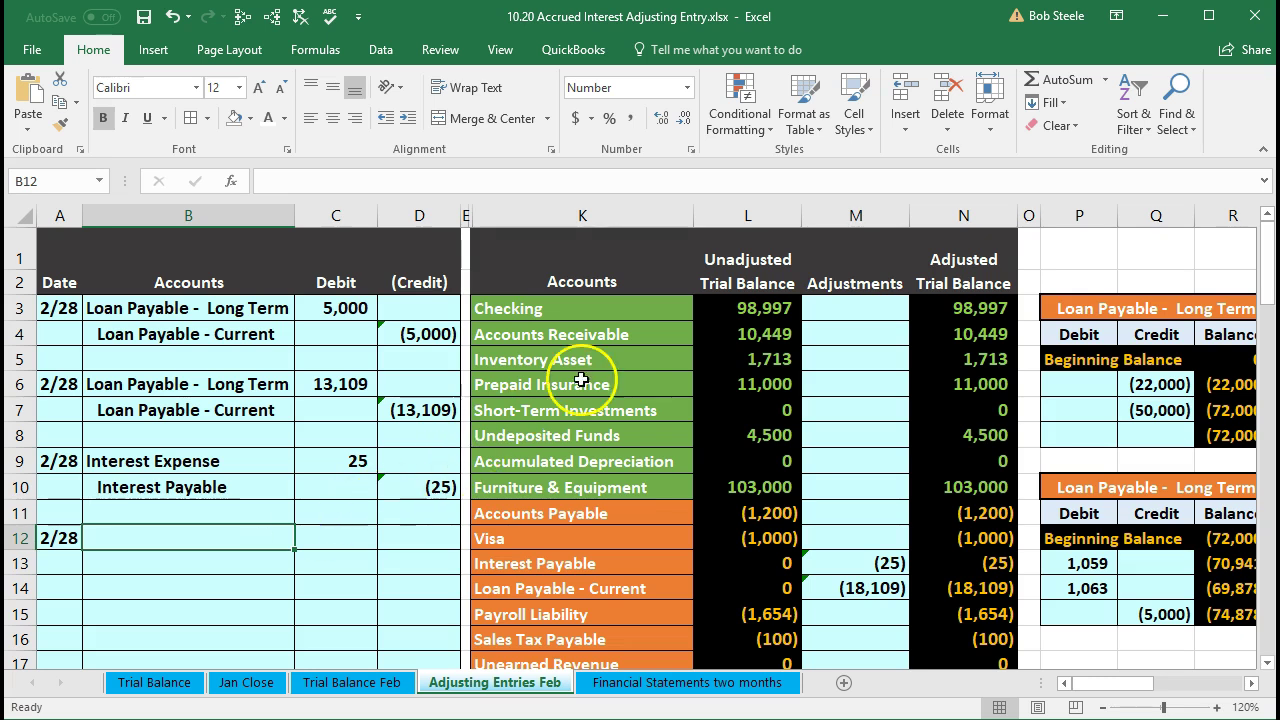
click(737, 302)
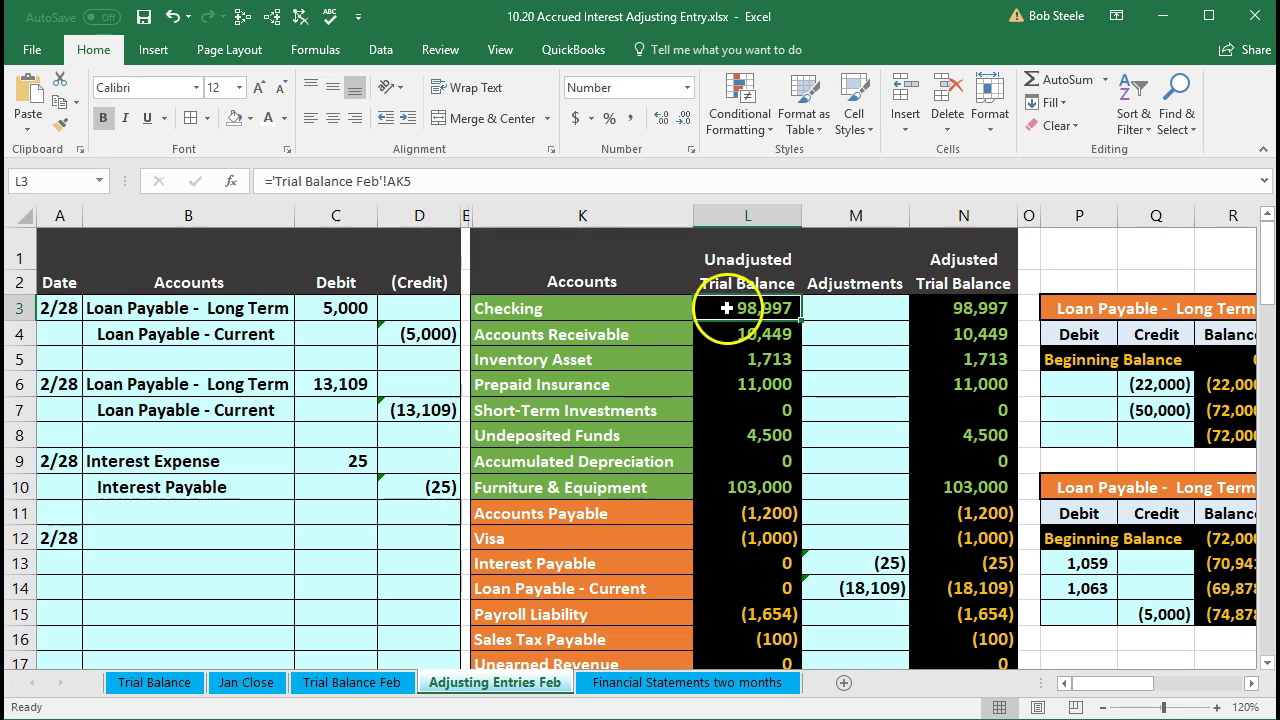
click(668, 331)
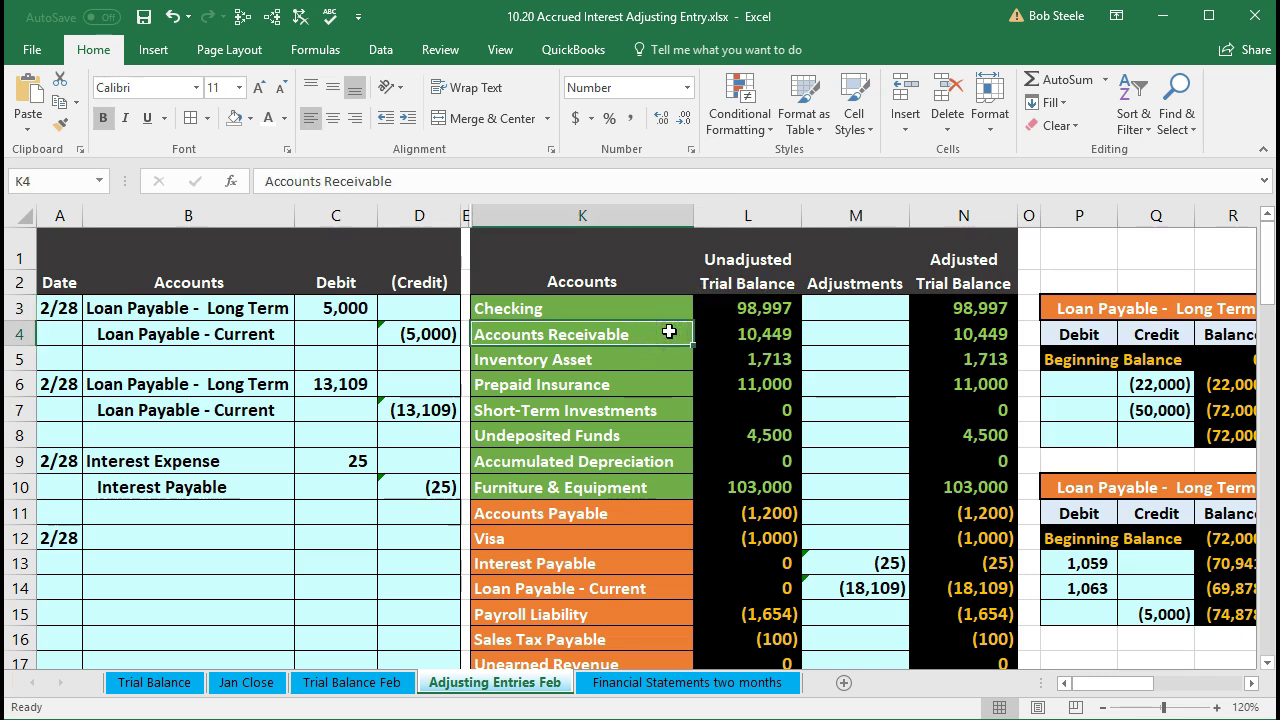
drag(668, 331, 707, 345)
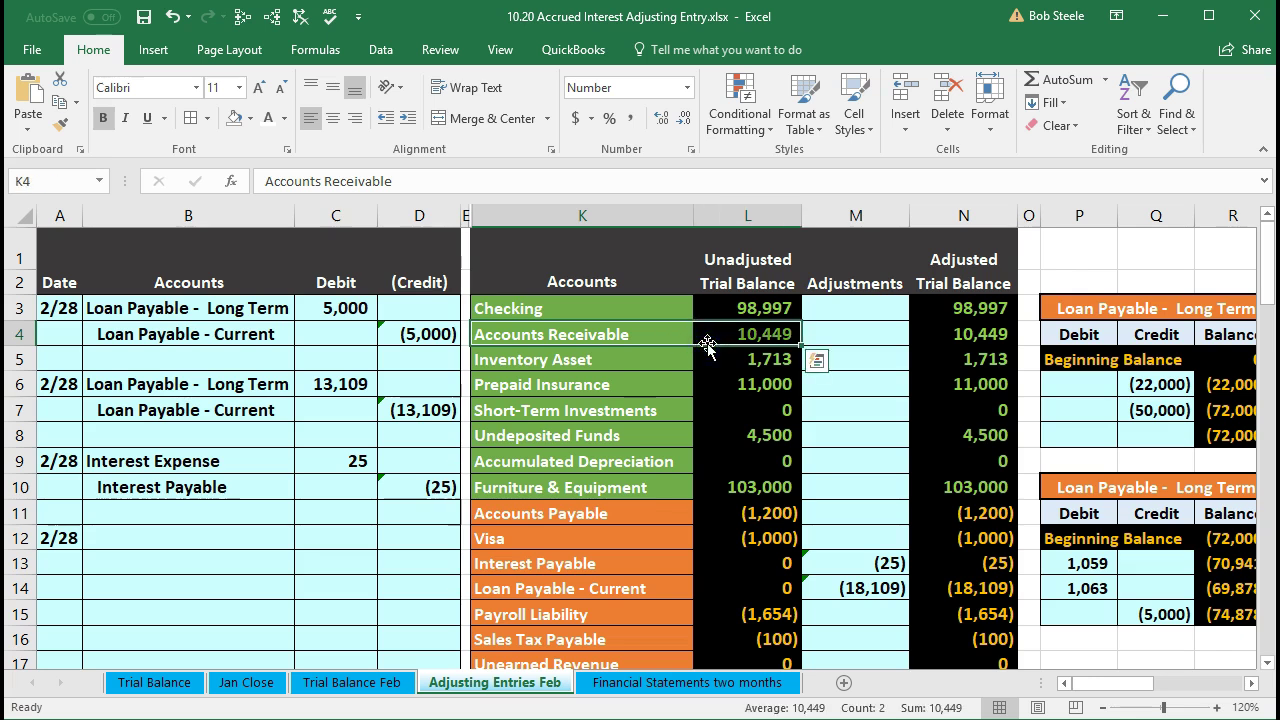
click(680, 337)
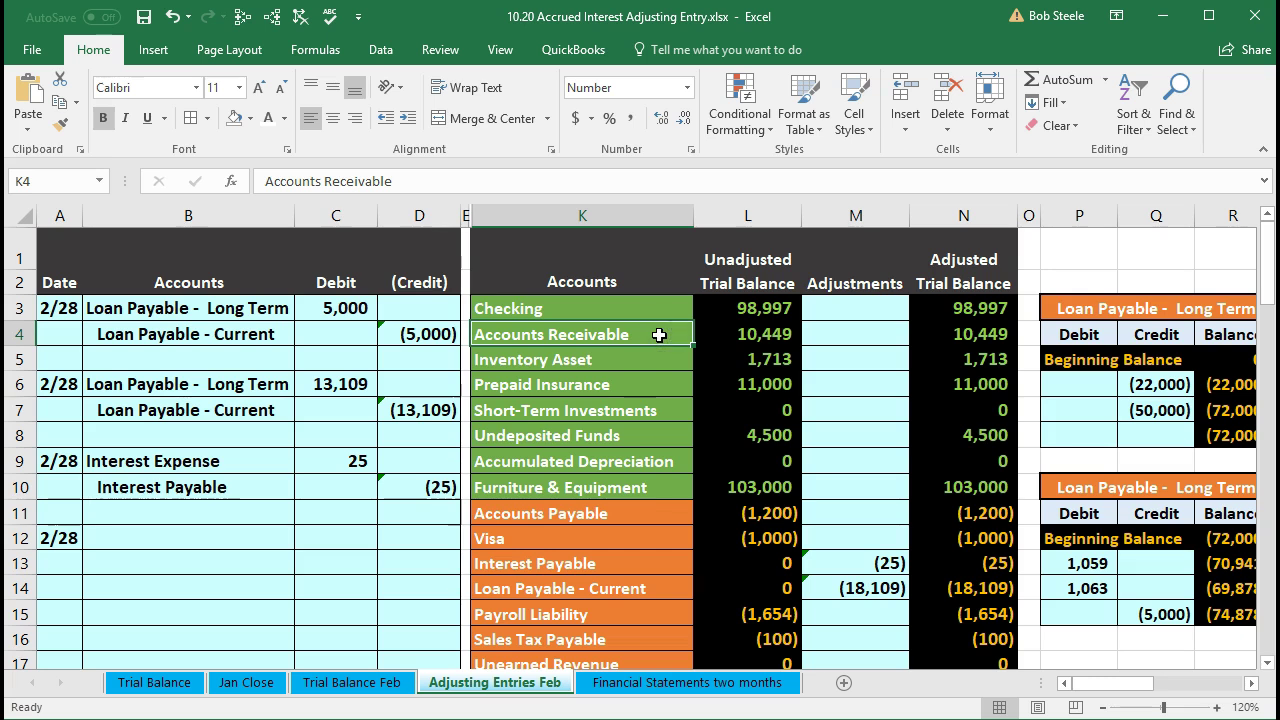
right_click(659, 335)
click(676, 374)
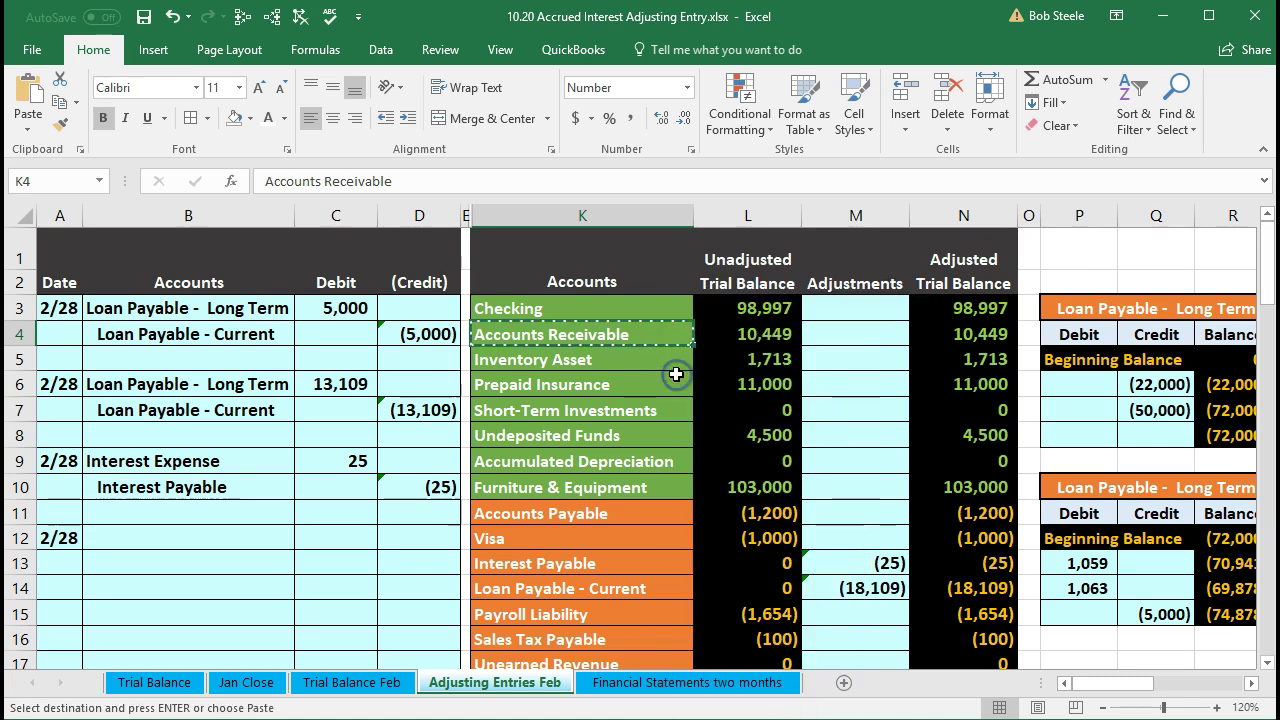
click(210, 534)
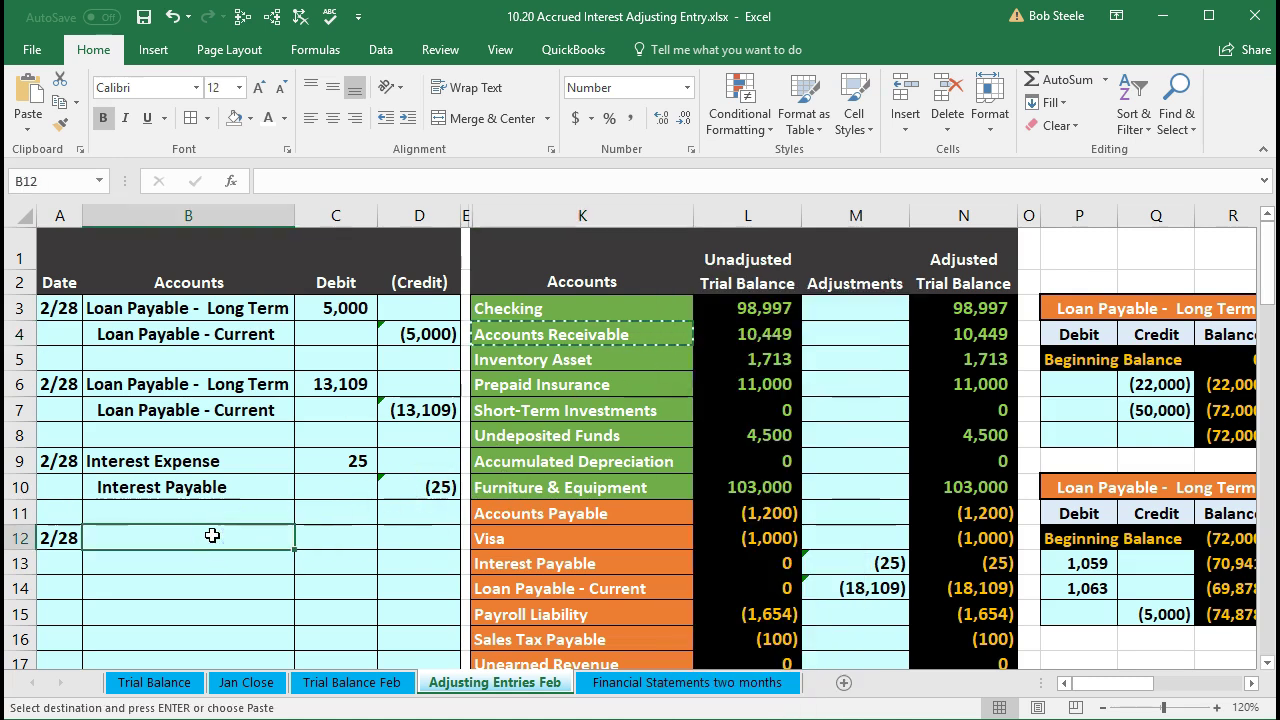
right_click(212, 536)
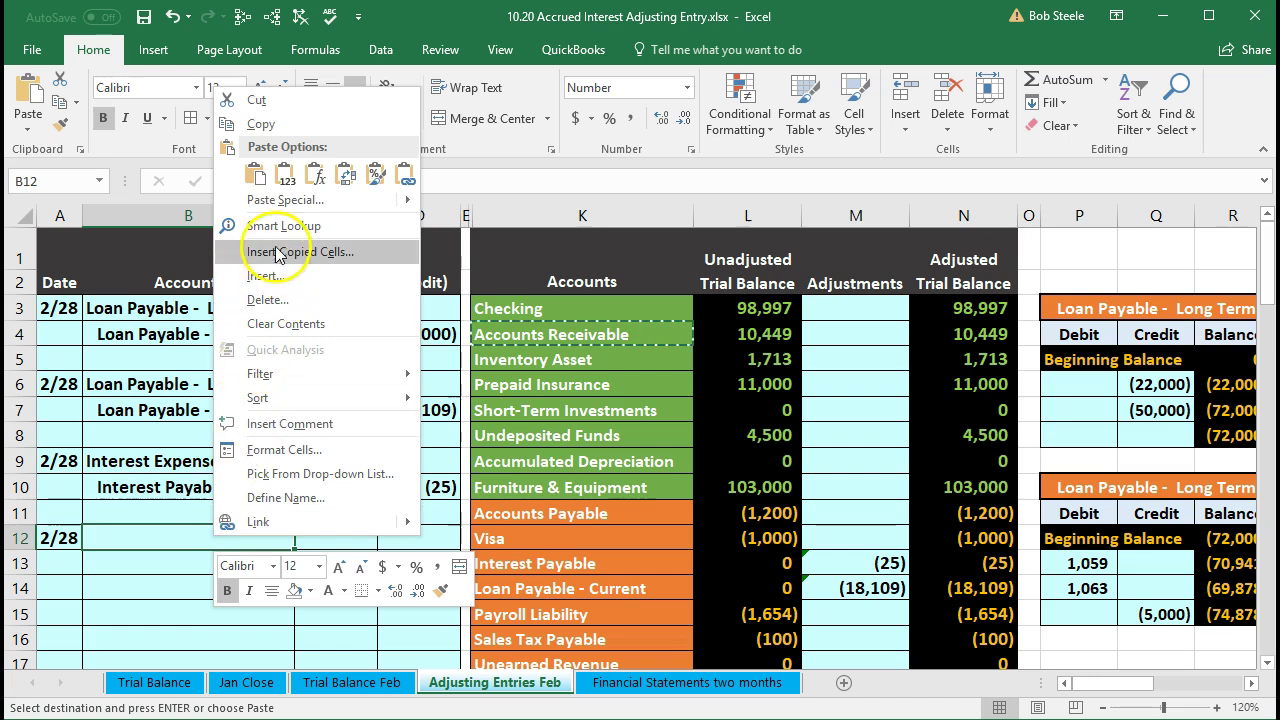
click(286, 175)
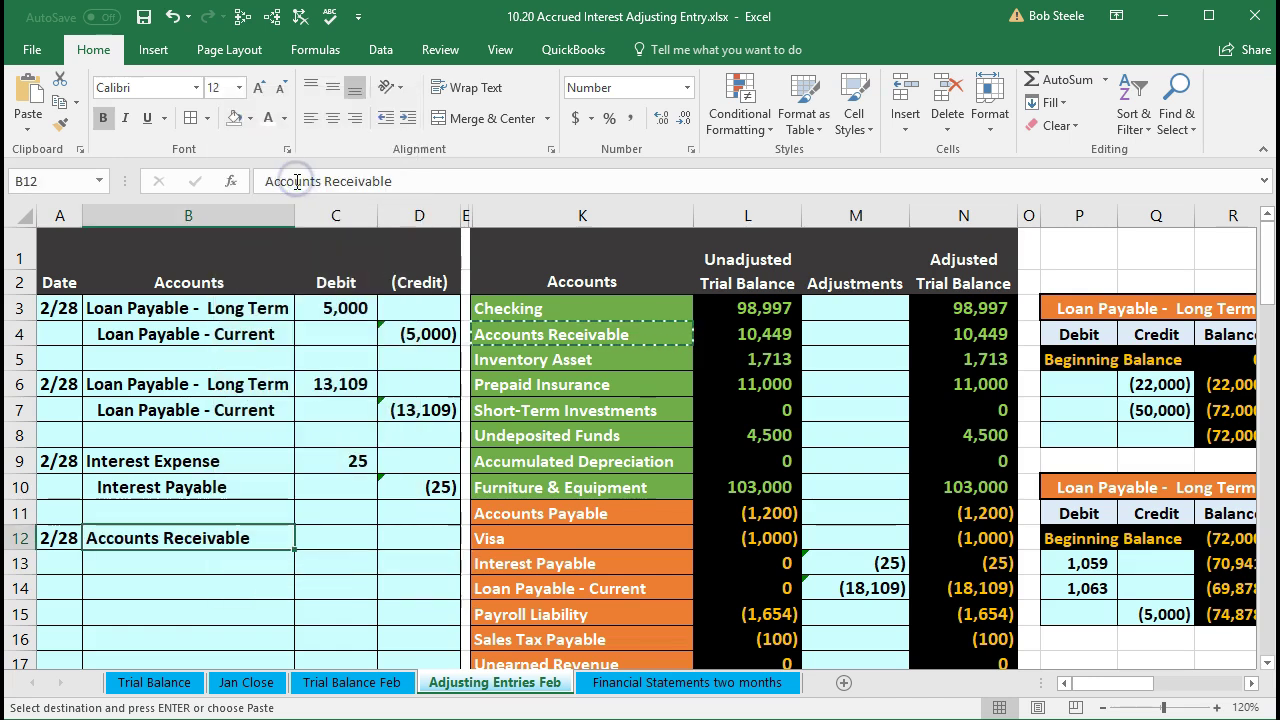
Open the Calculator app and compute the sale with tax as 500 × .05, plus 500.
click(343, 533)
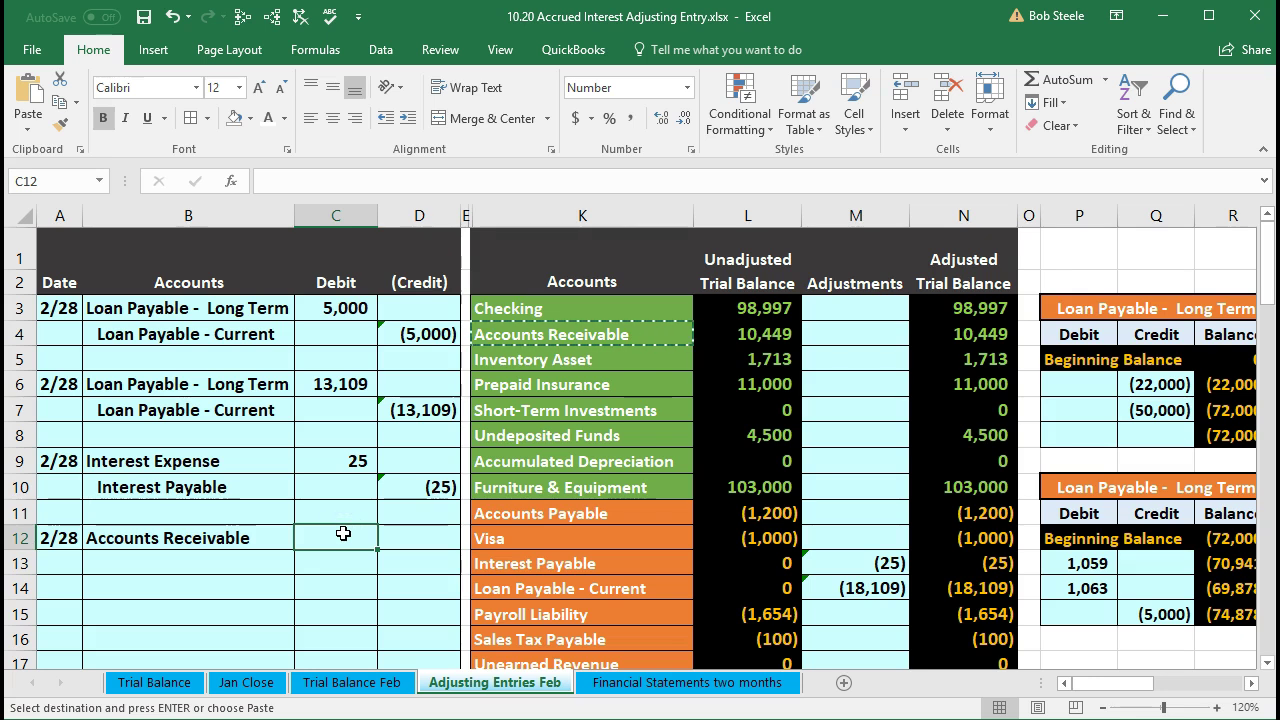
key(XF86Calculator)
click(329, 257)
click(240, 190)
drag(238, 190, 551, 188)
click(566, 450)
text(500)
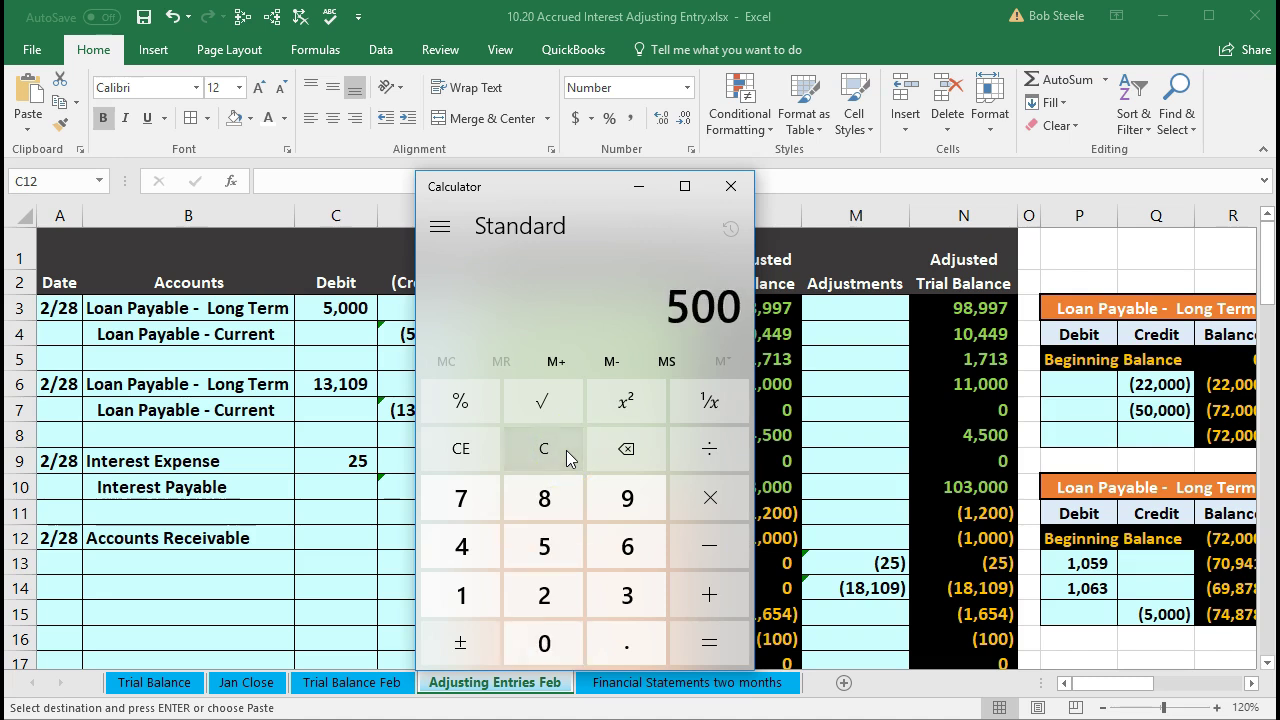
text(*.05)
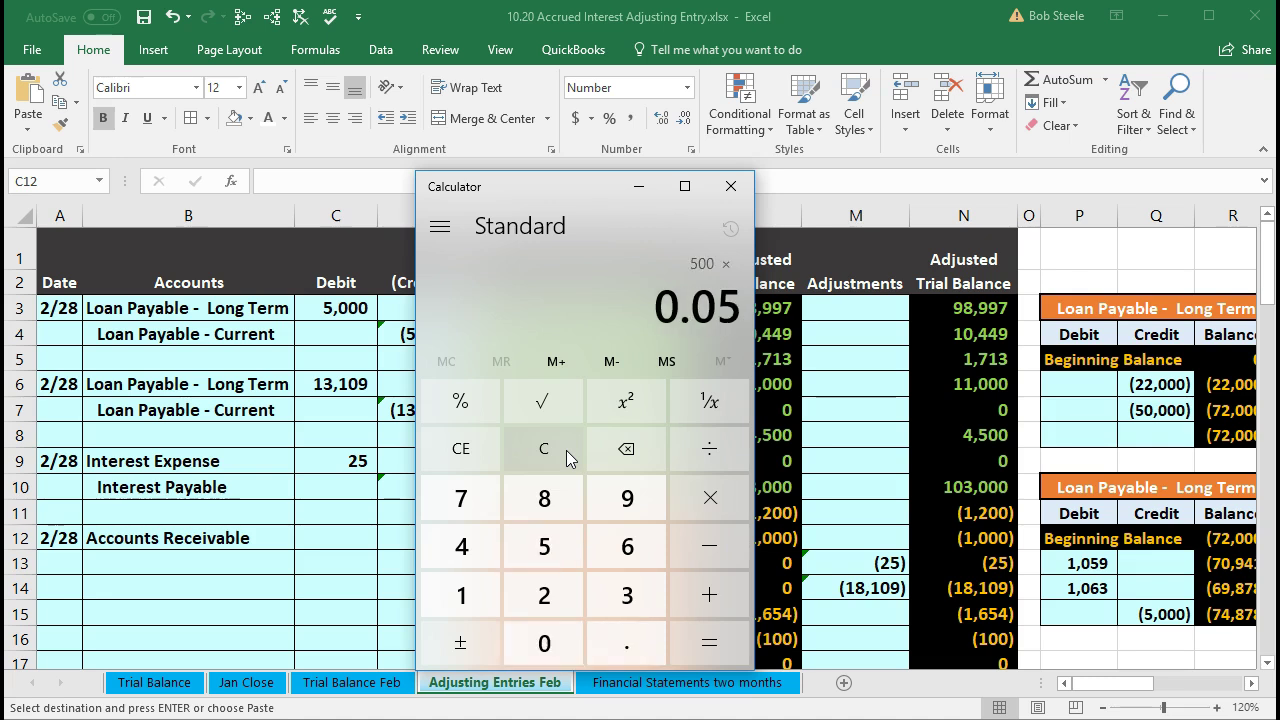
key(Return)
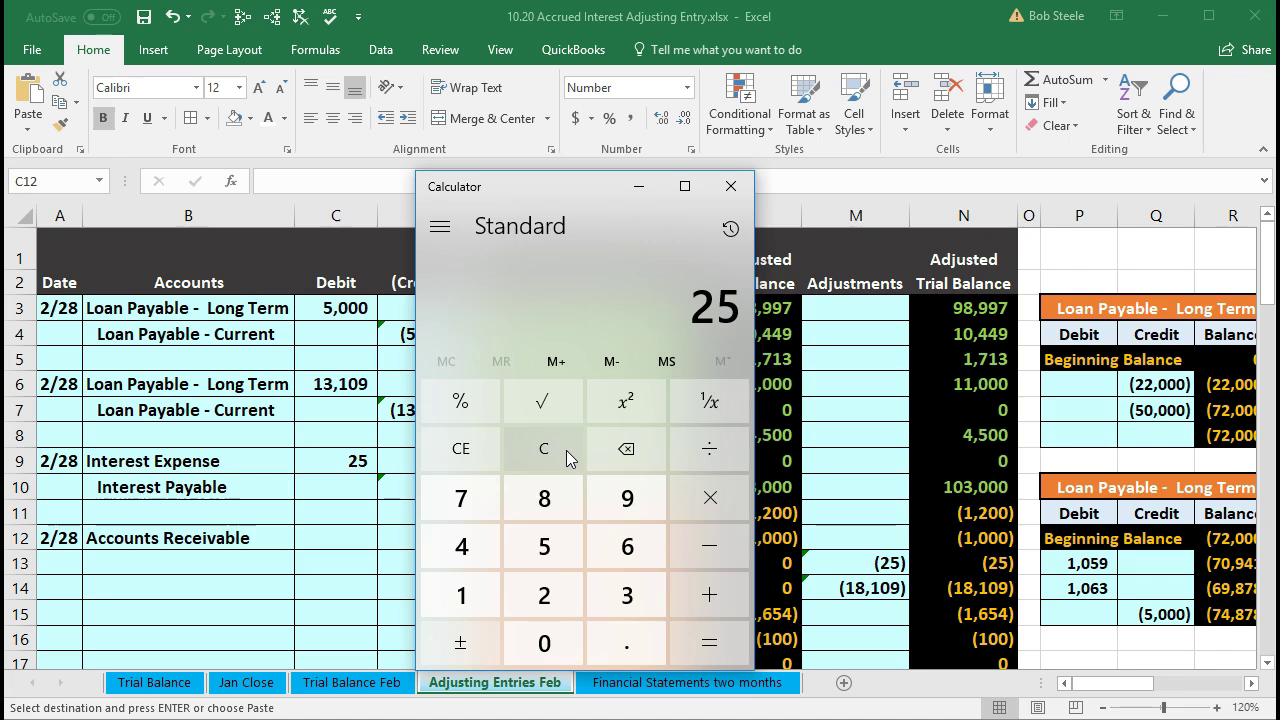
text(+500)
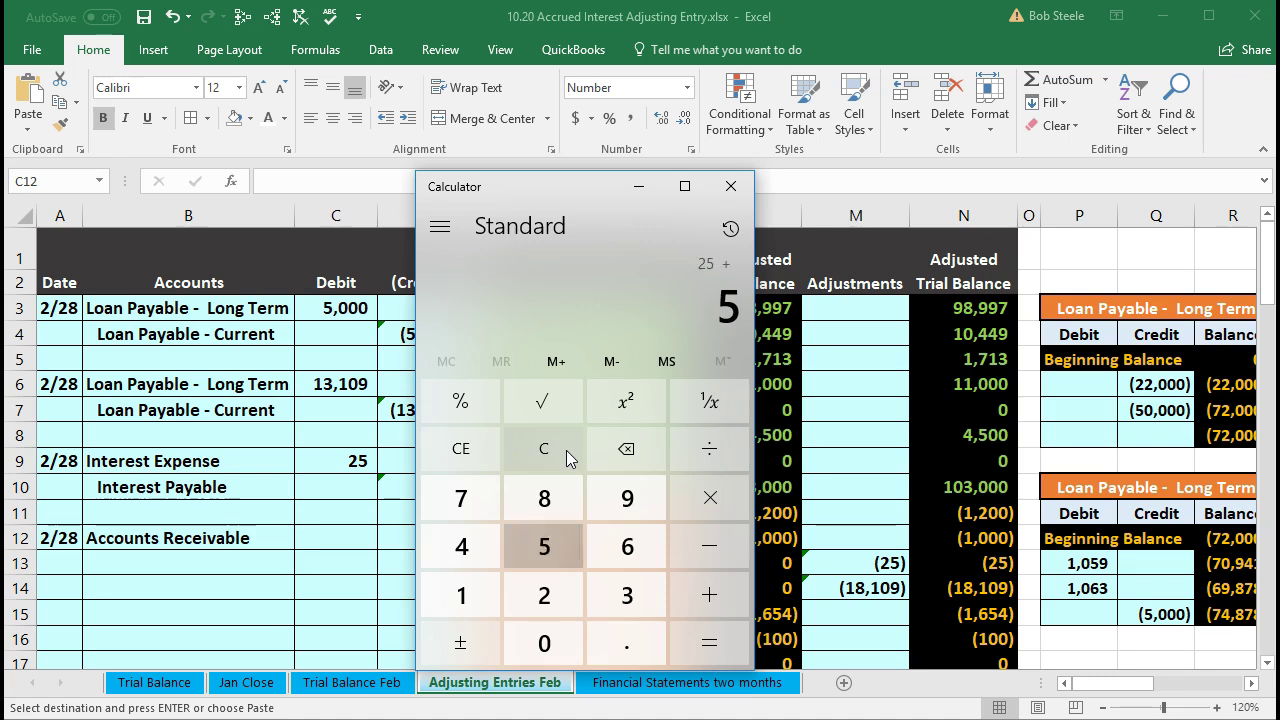
key(Return)
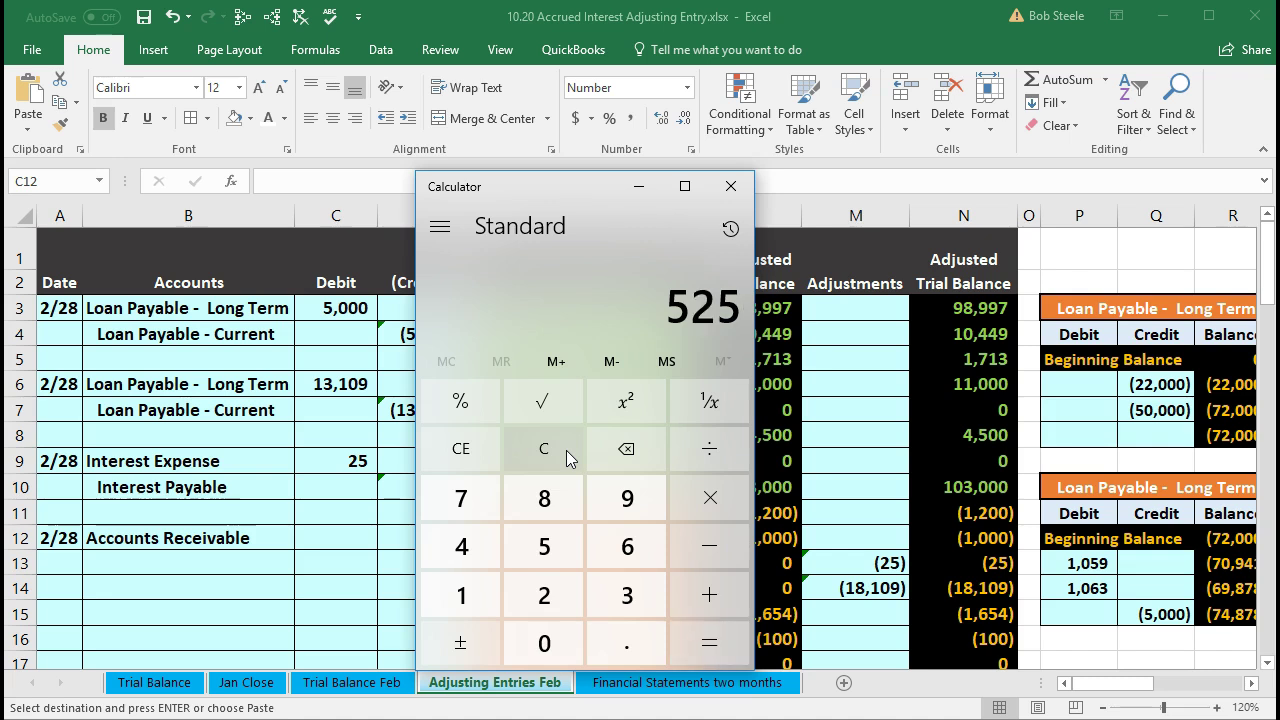
Clear the calculation and compute 500 × 1.05 in a single multiplication.
click(566, 450)
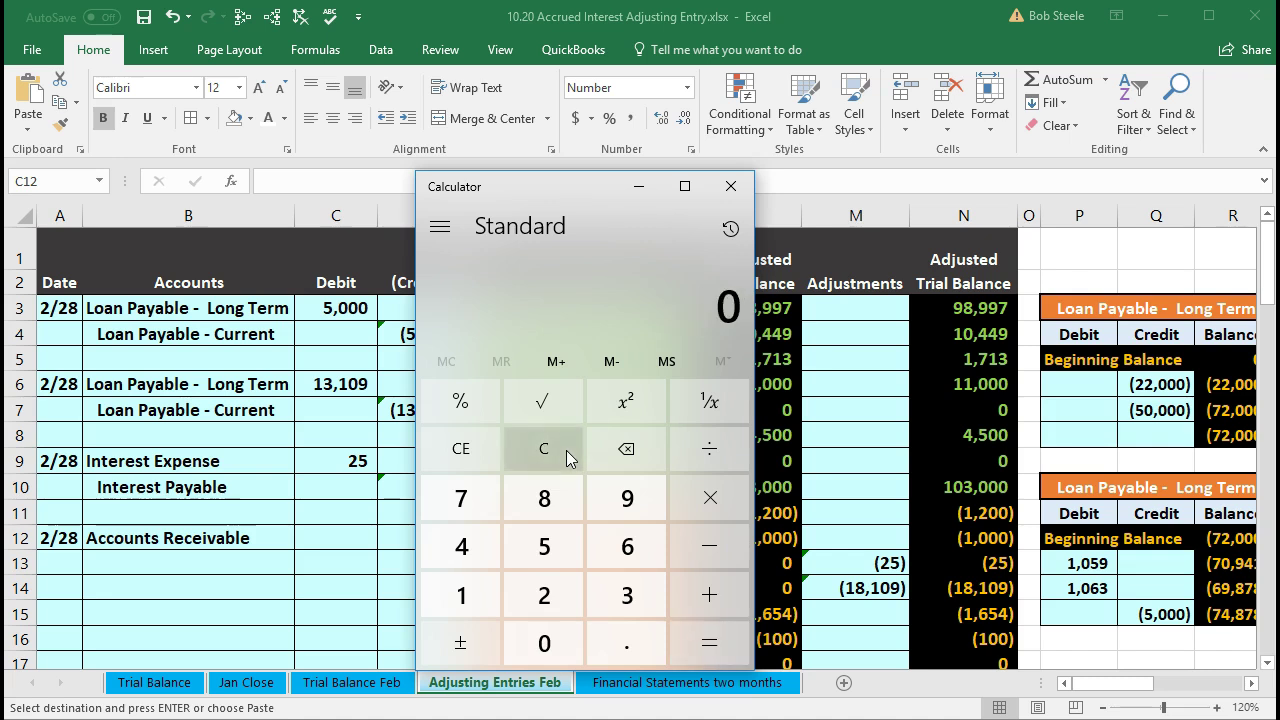
text(500)
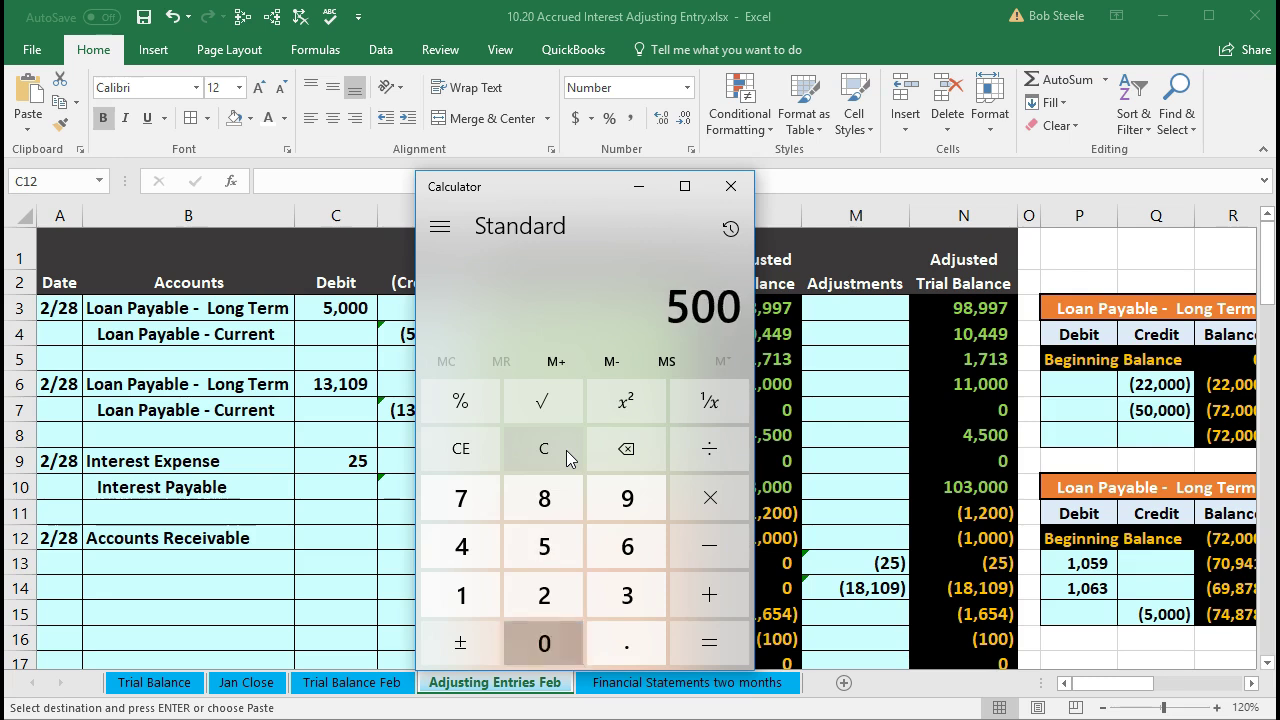
key(asterisk)
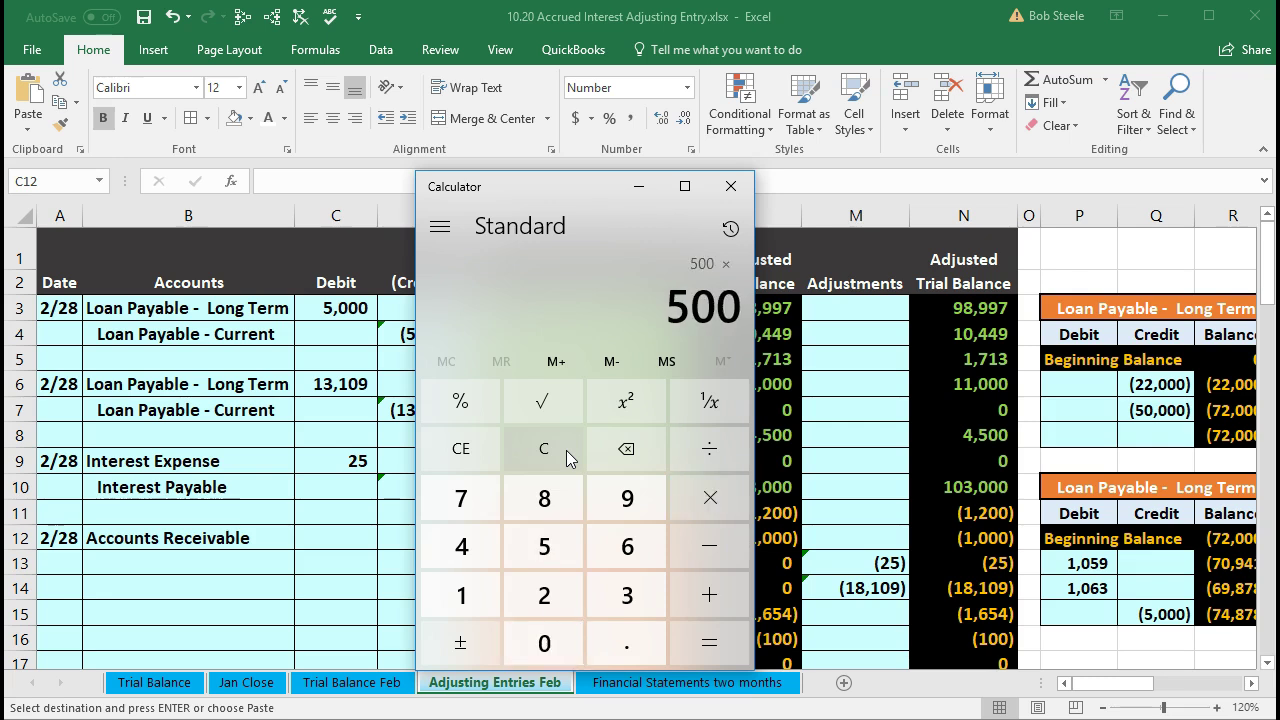
text(1.05)
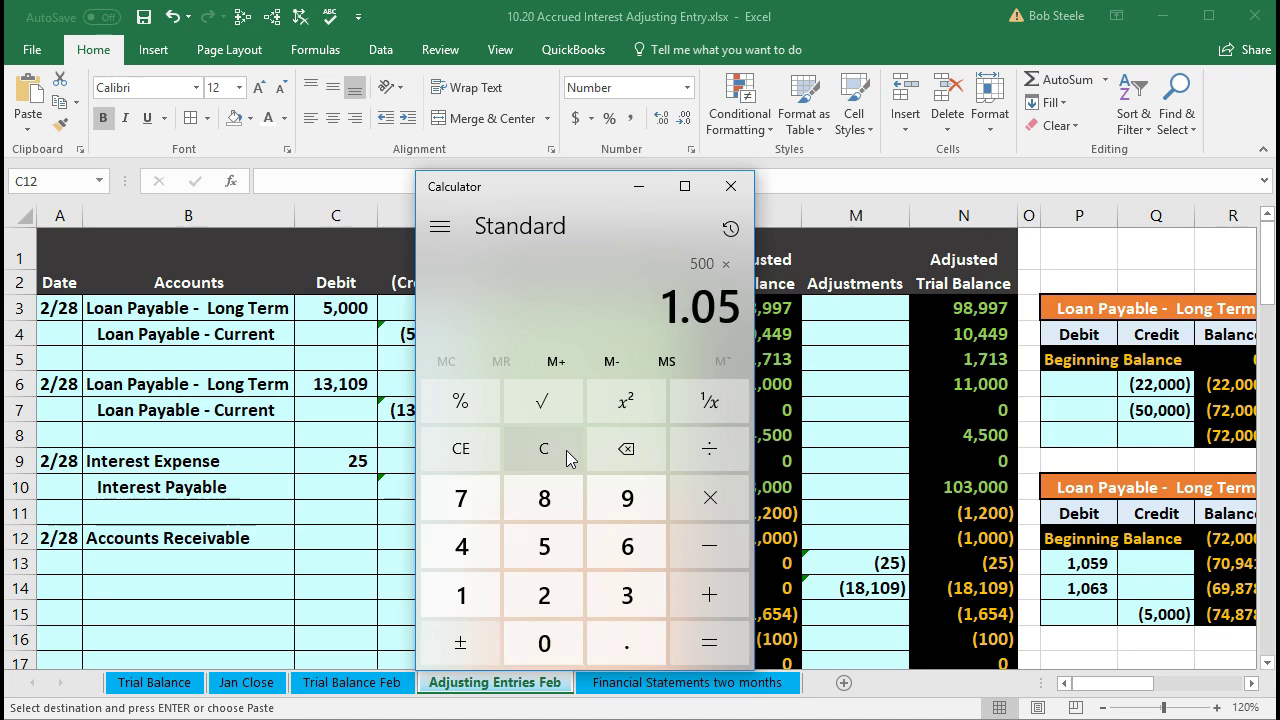
key(Return)
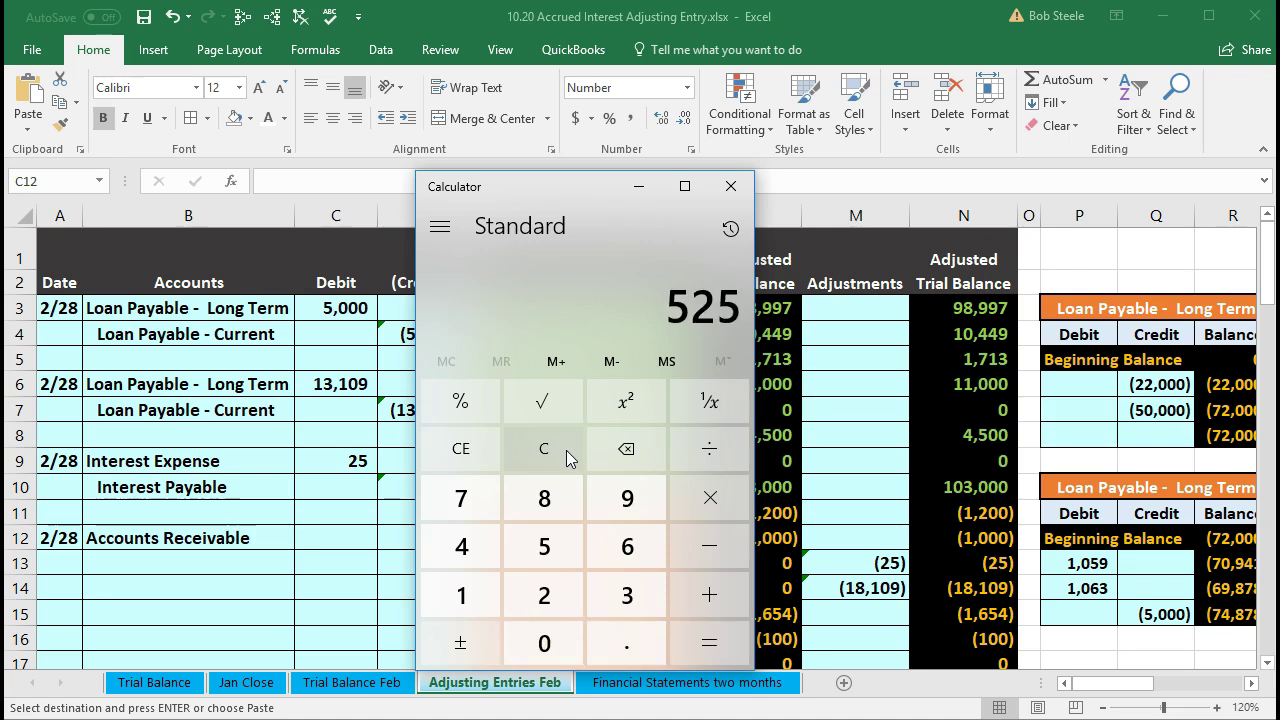
Return to the Excel workbook and enter =500*1.05 as the Accounts Receivable debit in C12.
click(354, 549)
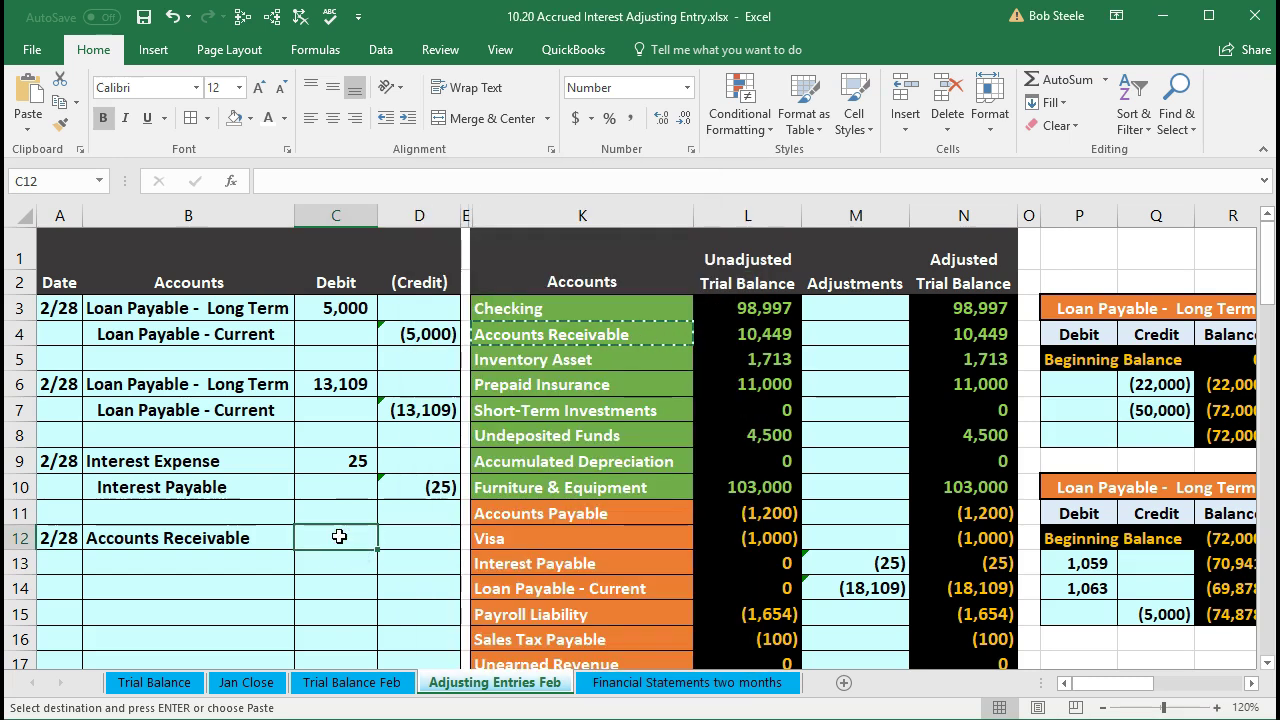
text(=)
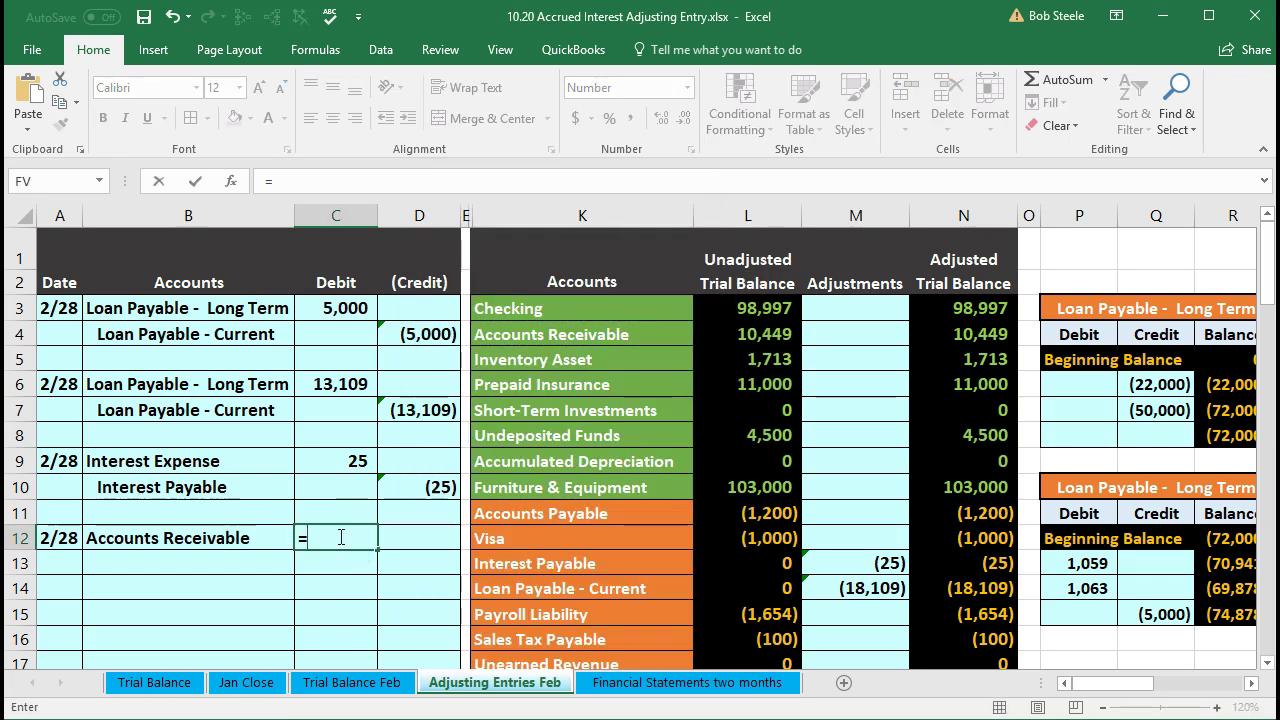
text(500*)
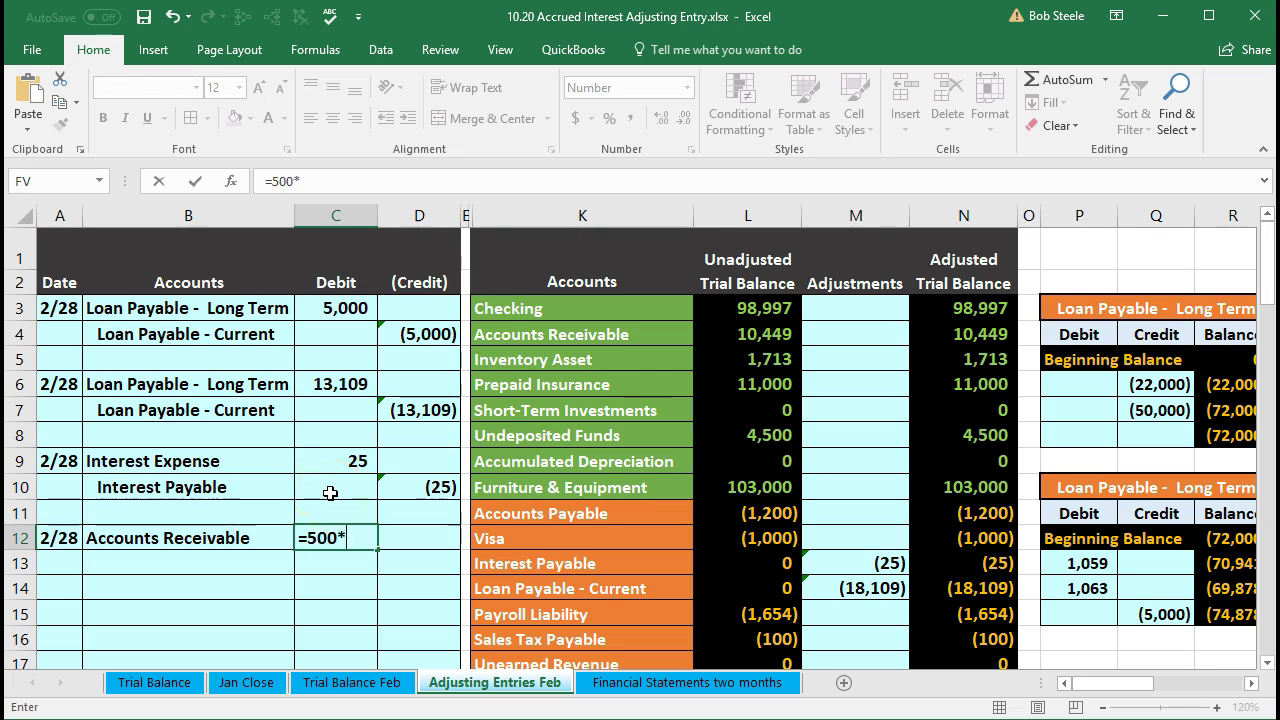
text(1.05)
key(Return)
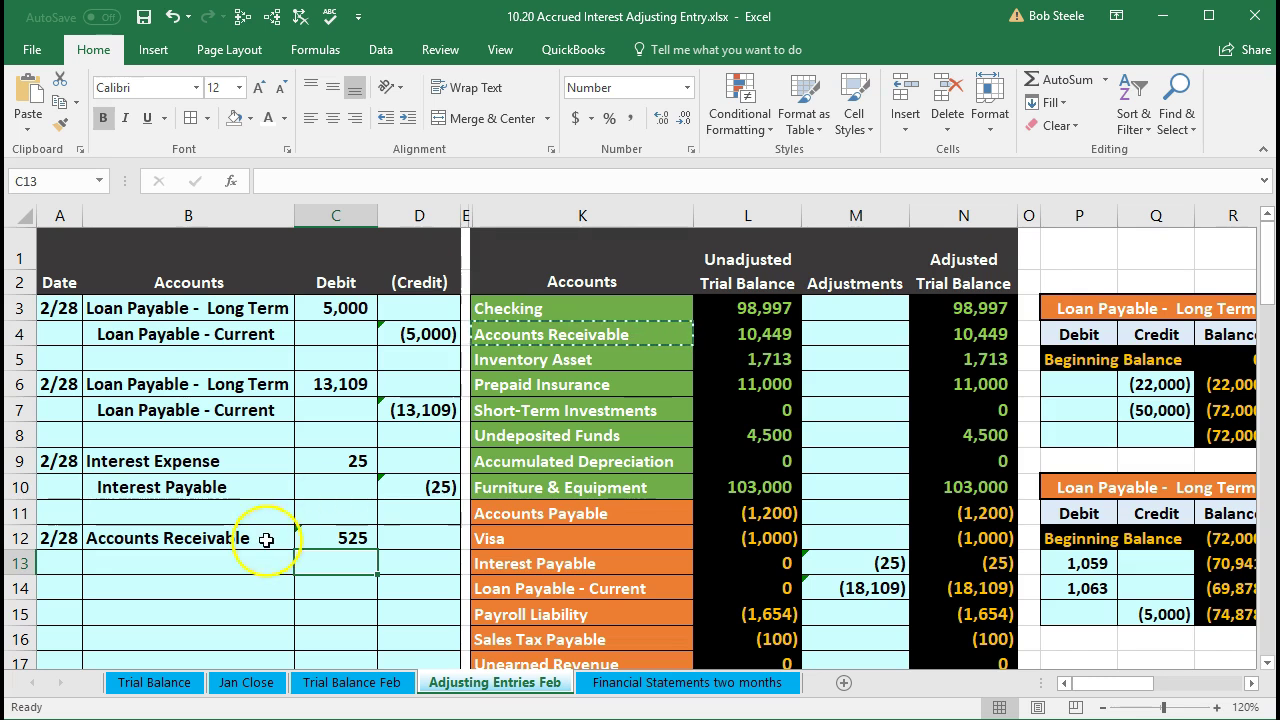
Look through the trial balance accounts down to the revenue rows Merchandise Sales, Rent Music Equipment and Service.
click(536, 514)
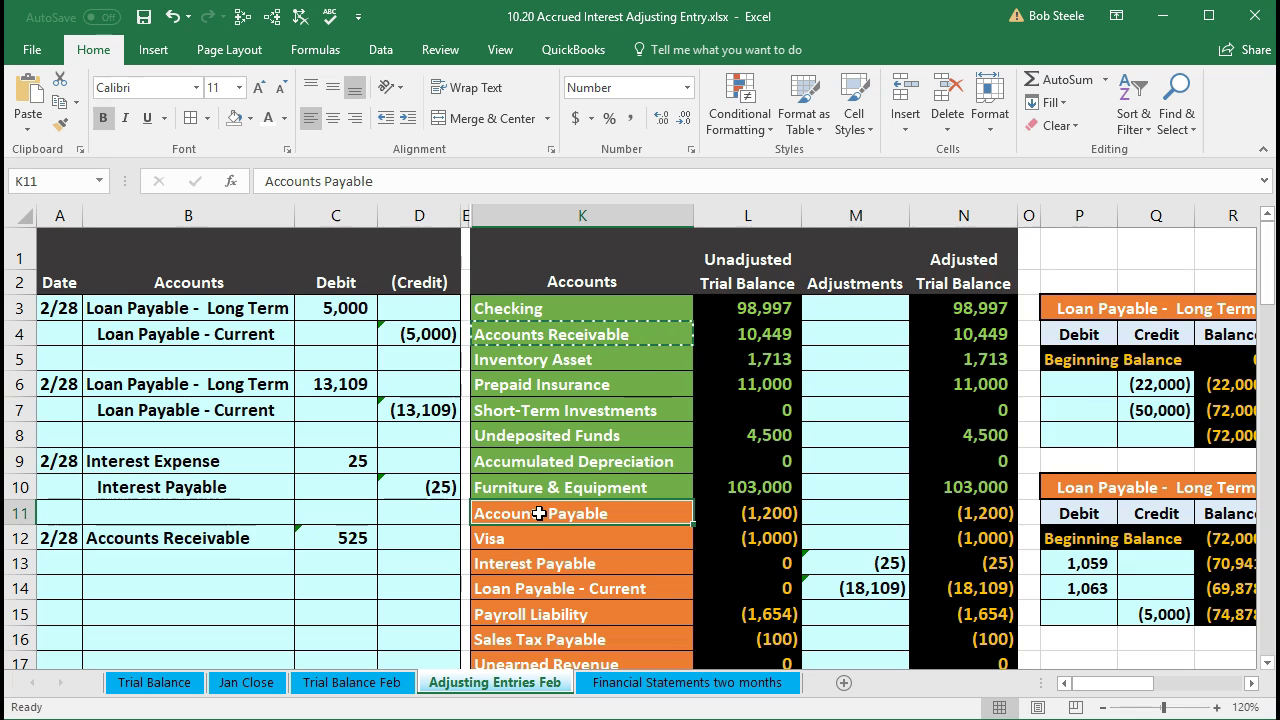
click(563, 453)
scroll(563, 453, down, 1)
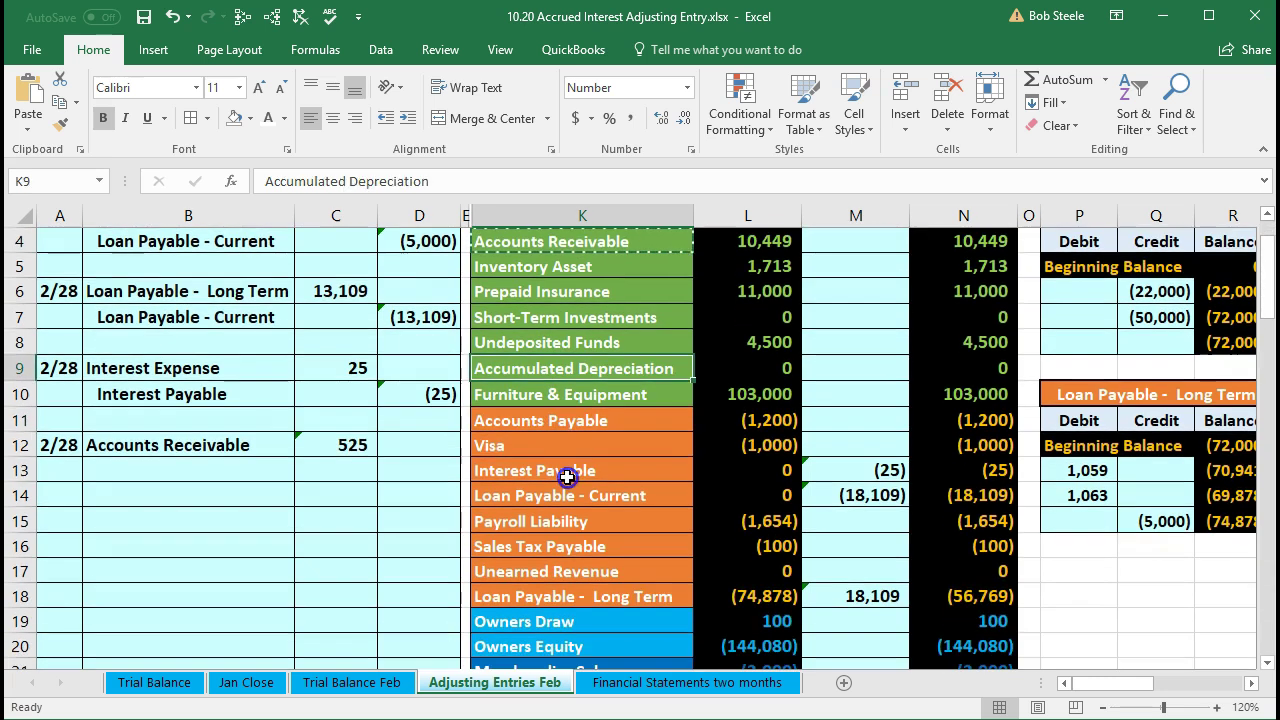
click(545, 468)
scroll(545, 468, down, 1)
click(563, 545)
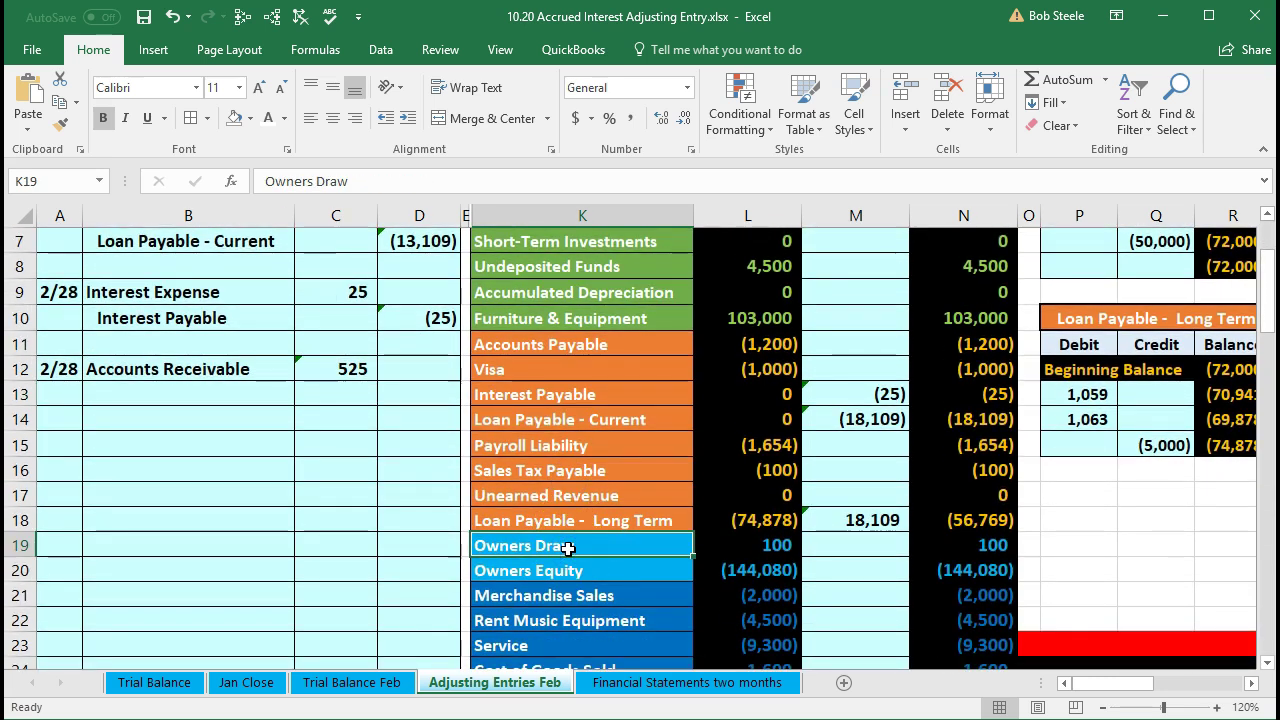
scroll(567, 548, down, 1)
click(575, 519)
drag(595, 521, 960, 567)
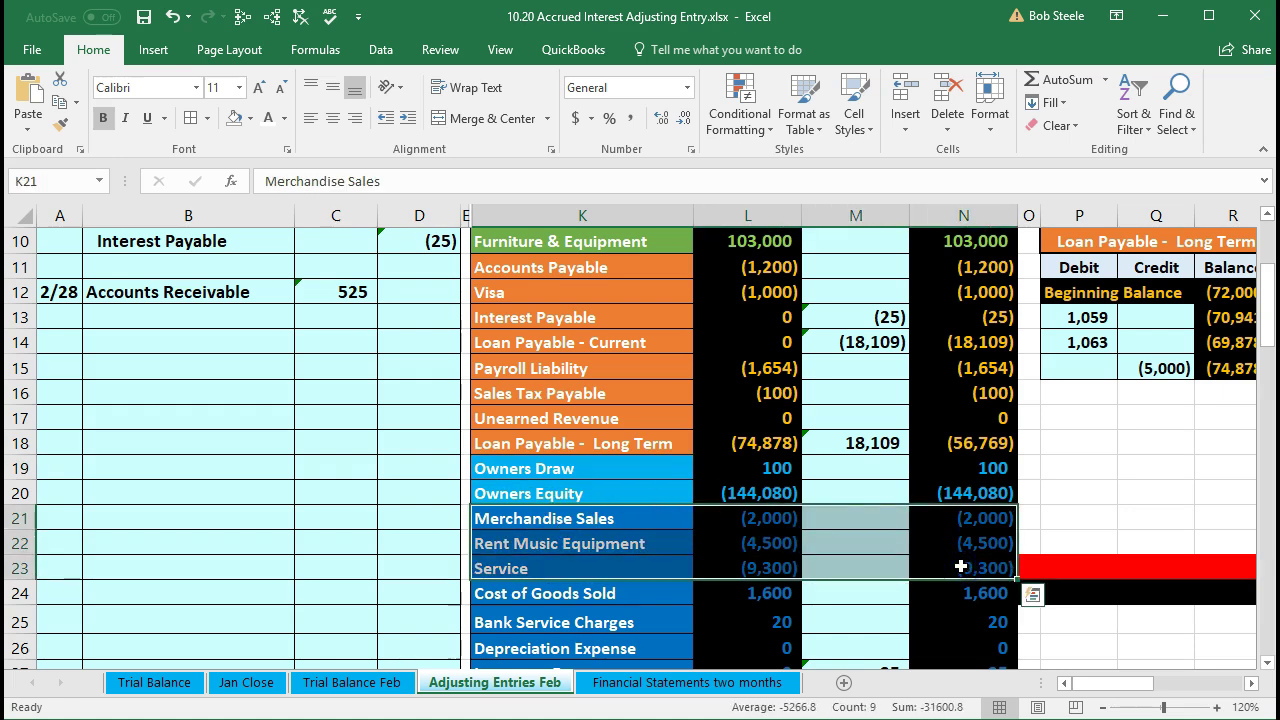
Copy the Merchandise Sales account name into B13 as values only and indent it once as the credit account.
click(659, 523)
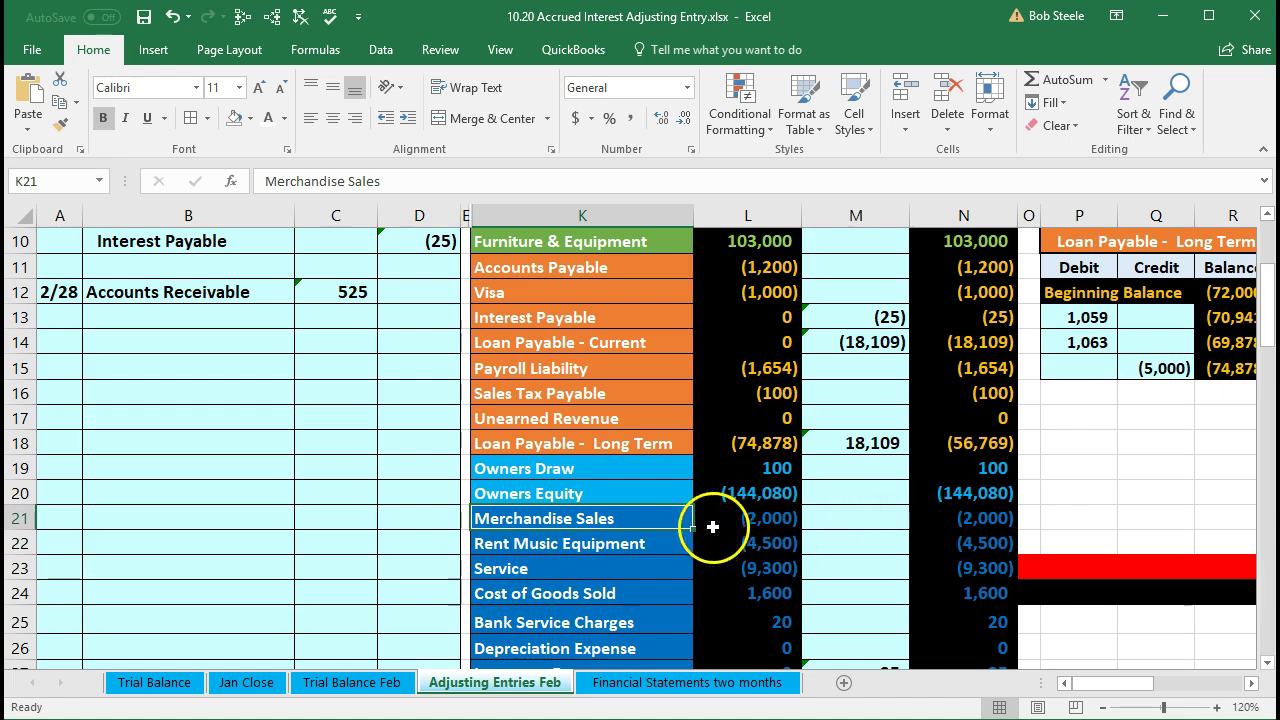
right_click(650, 518)
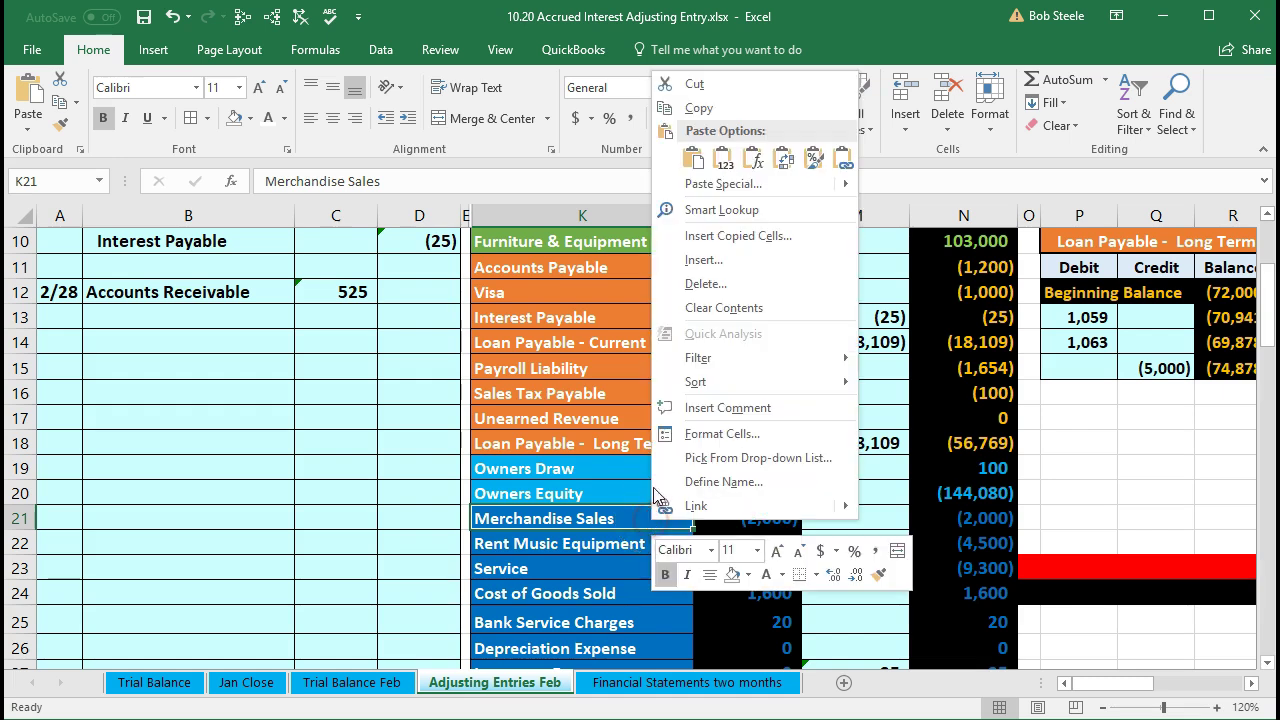
click(699, 107)
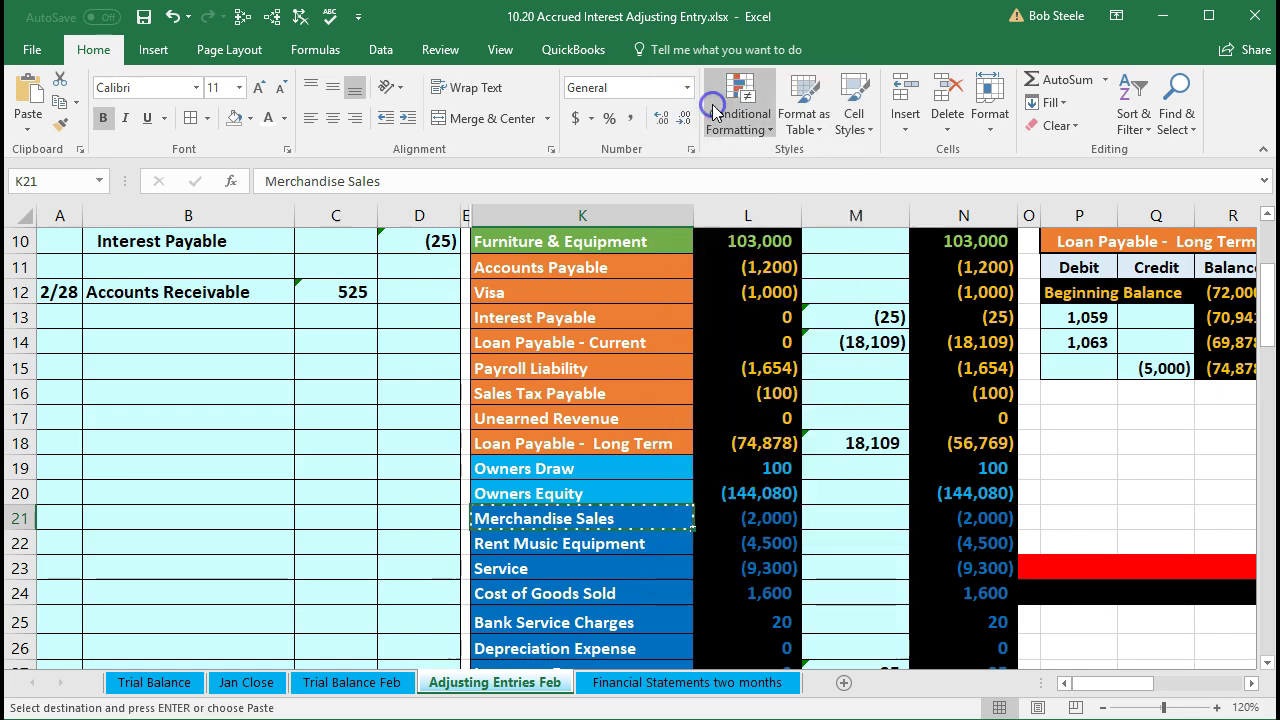
click(207, 322)
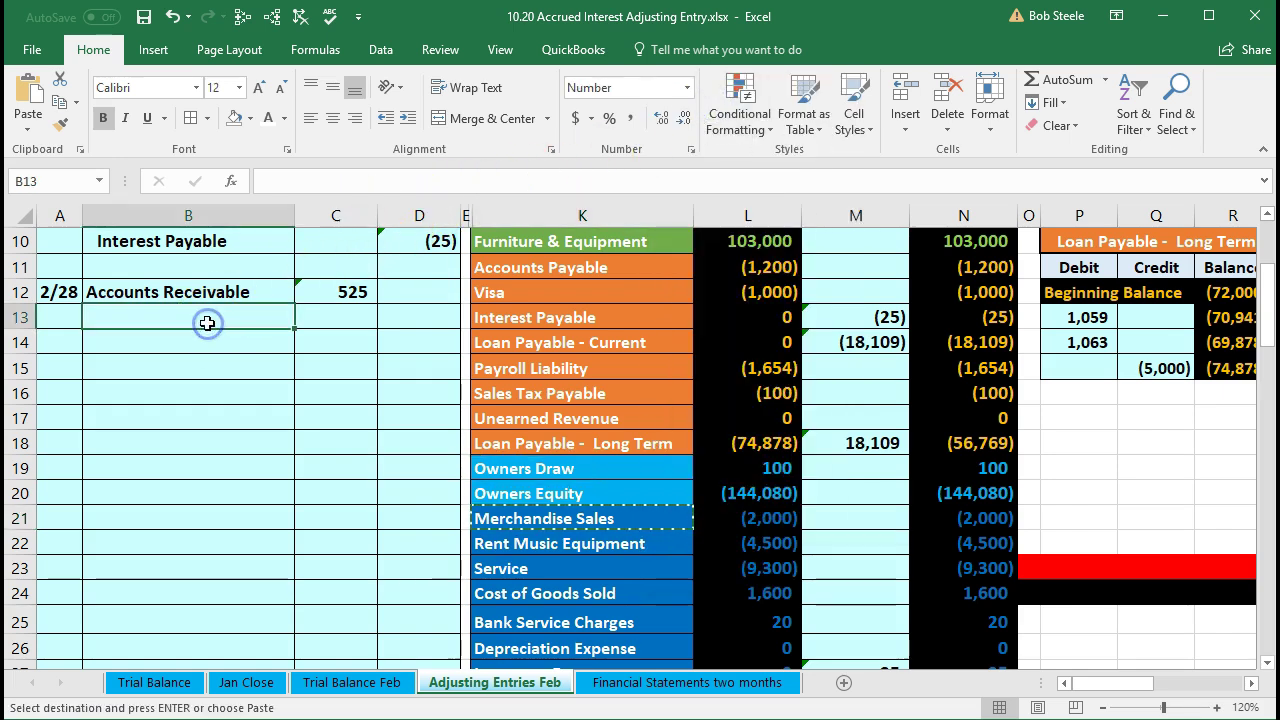
right_click(207, 322)
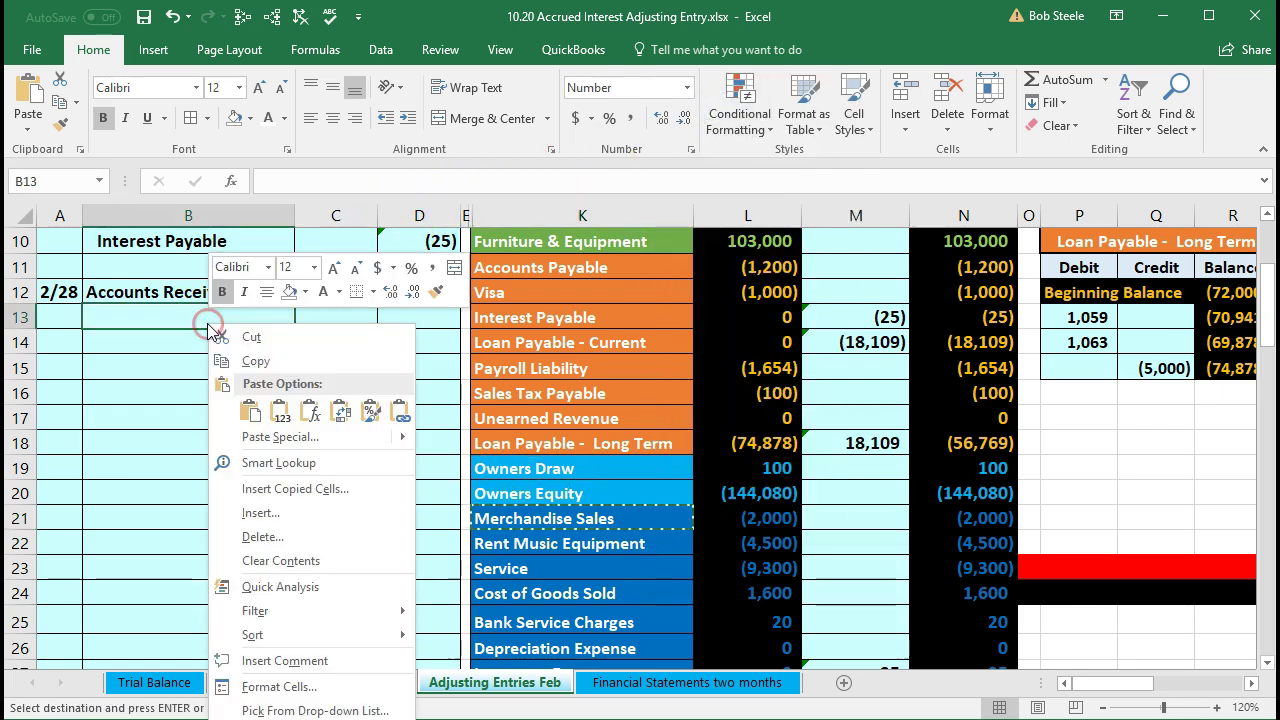
click(277, 411)
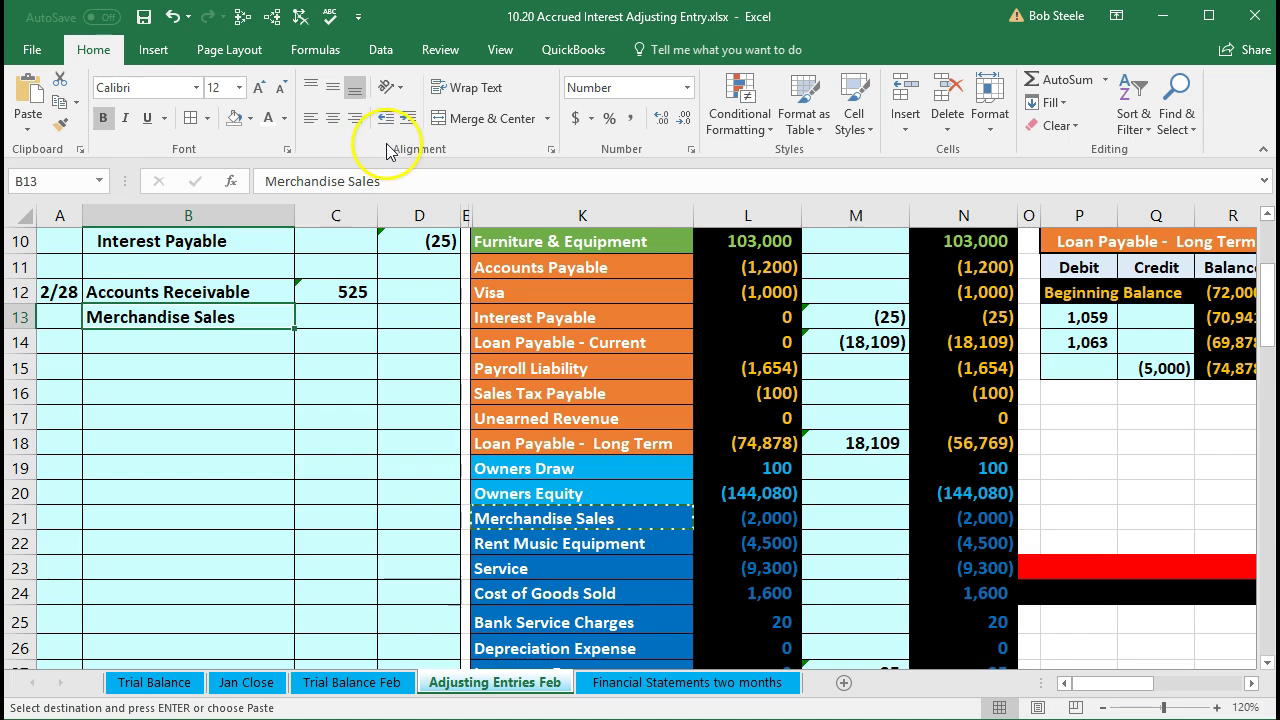
click(406, 119)
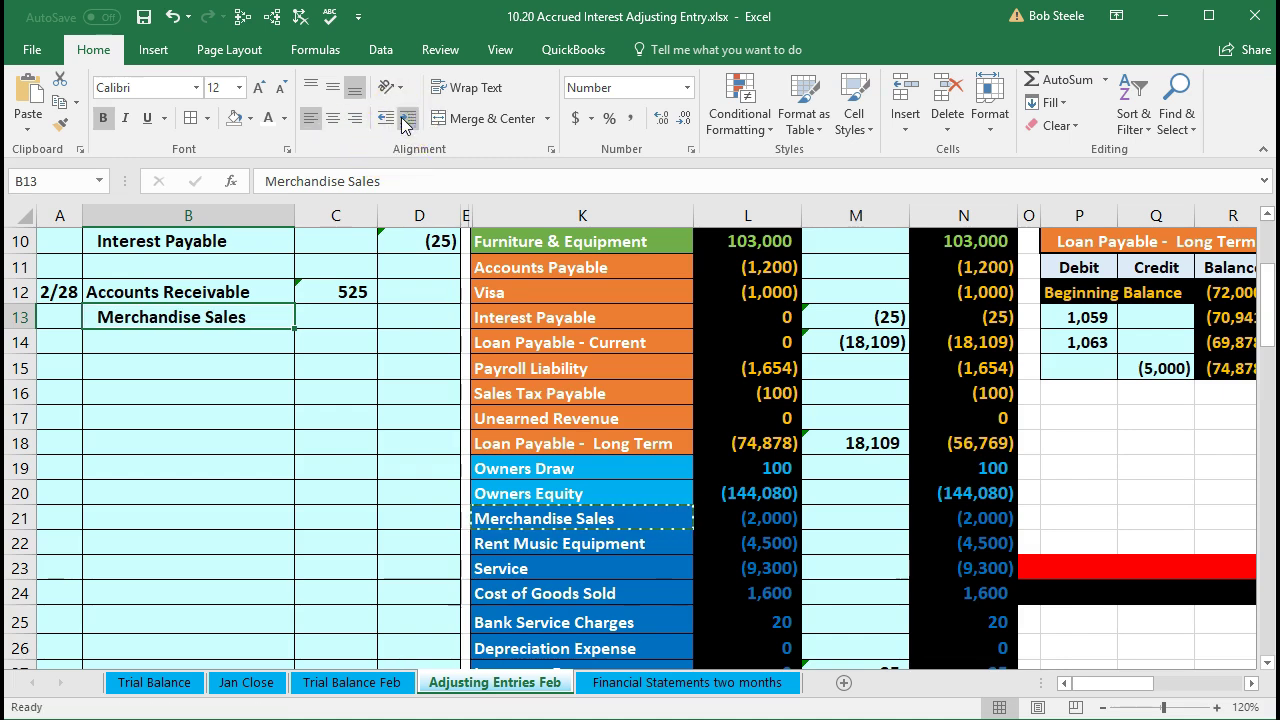
Enter -500 in D13 as the Merchandise Sales credit.
click(413, 313)
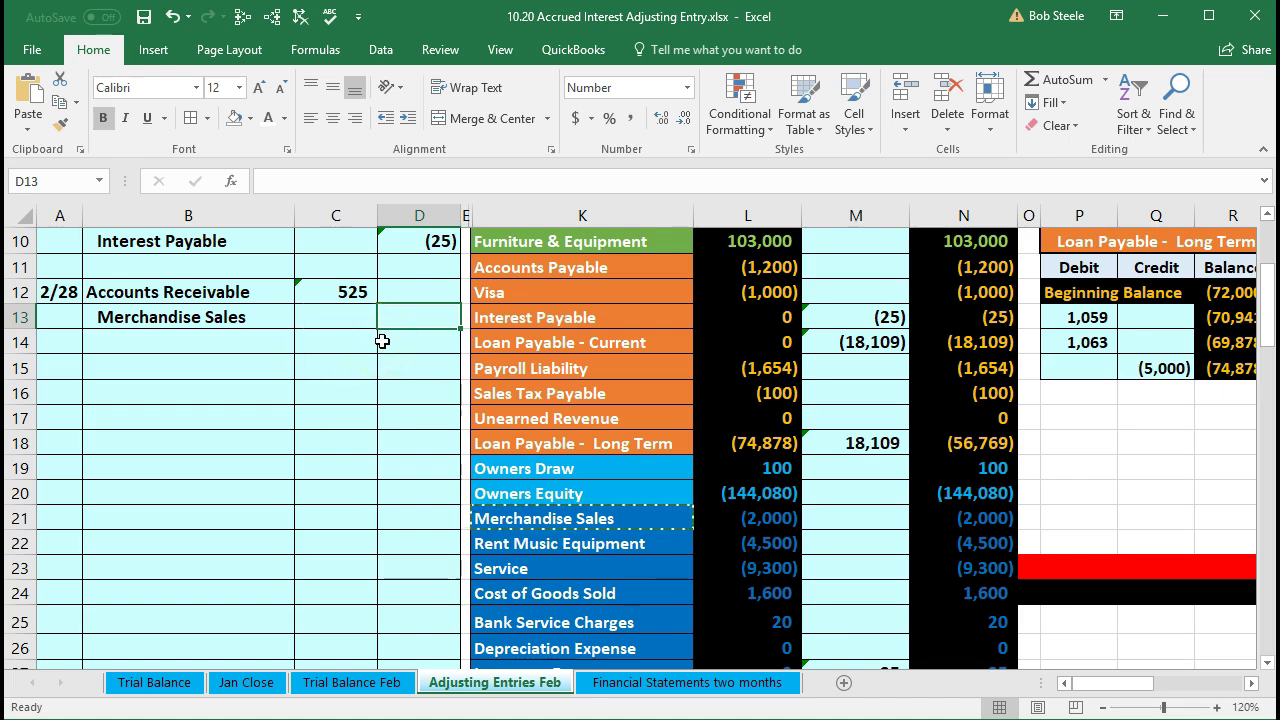
text(-)
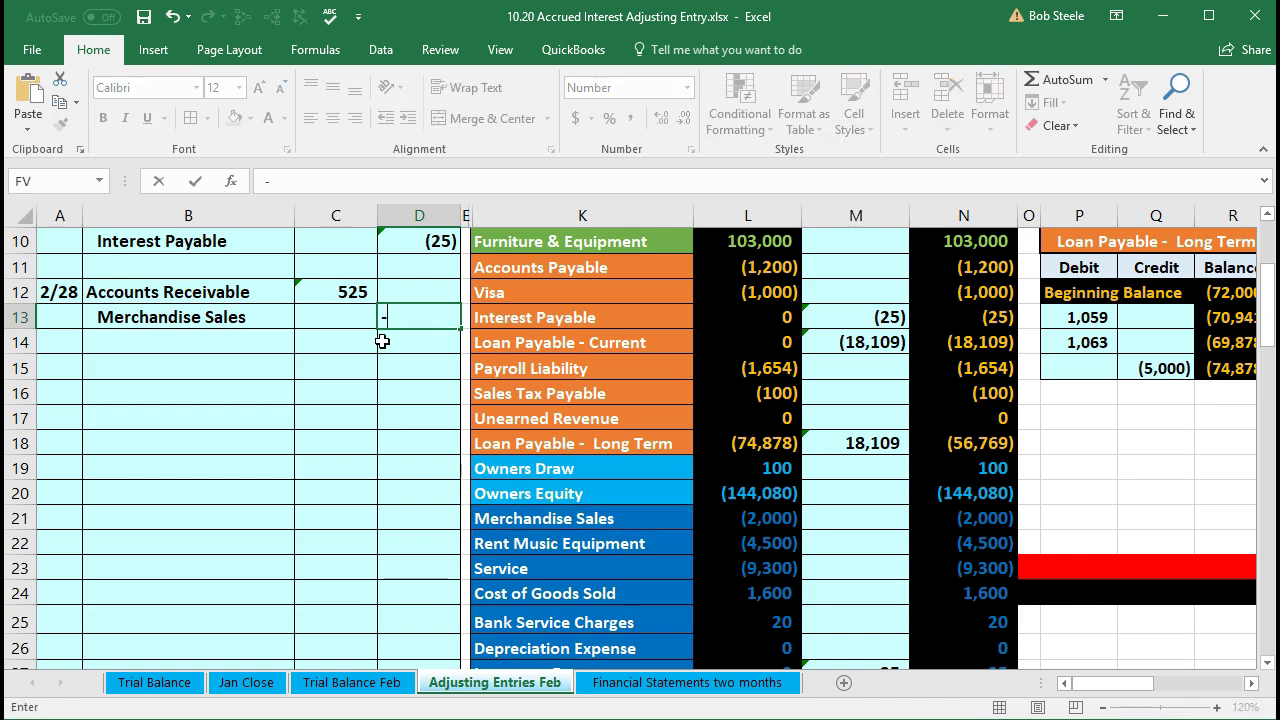
text(500)
key(Return)
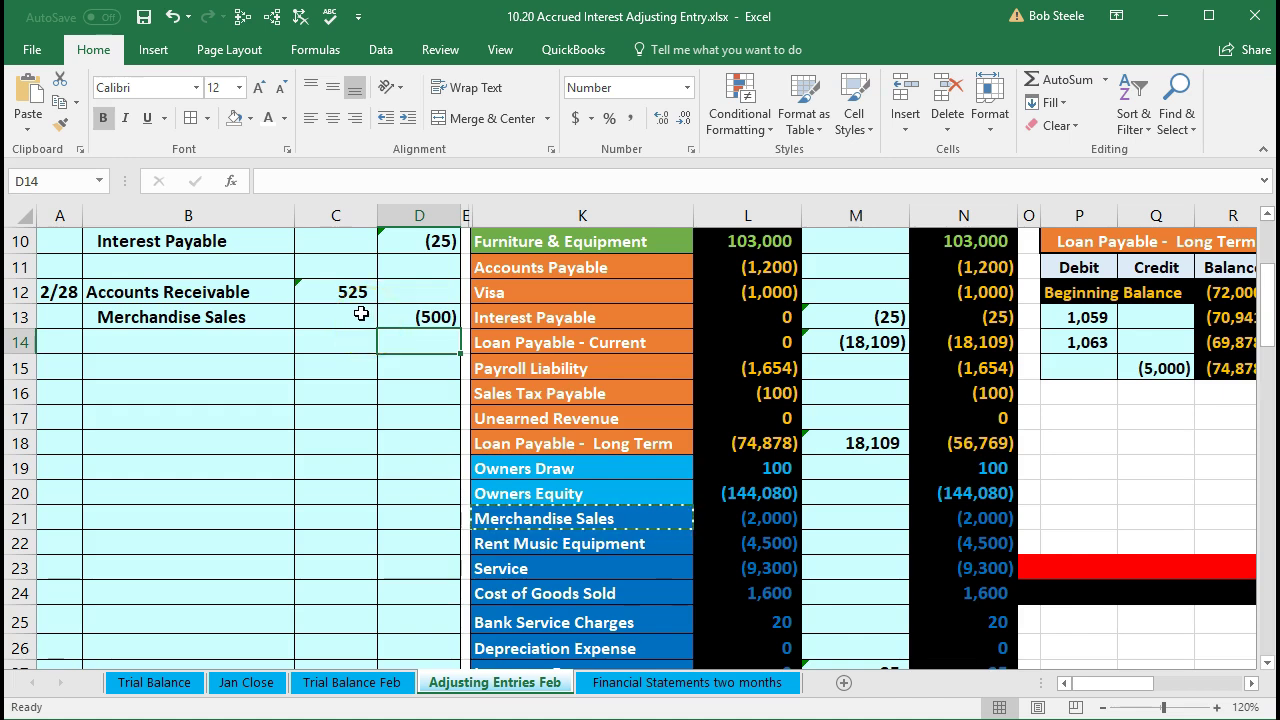
Switch to Calculator and compute the 5% sales tax on the sale as 500 × 0.05.
key(XF86Calculator)
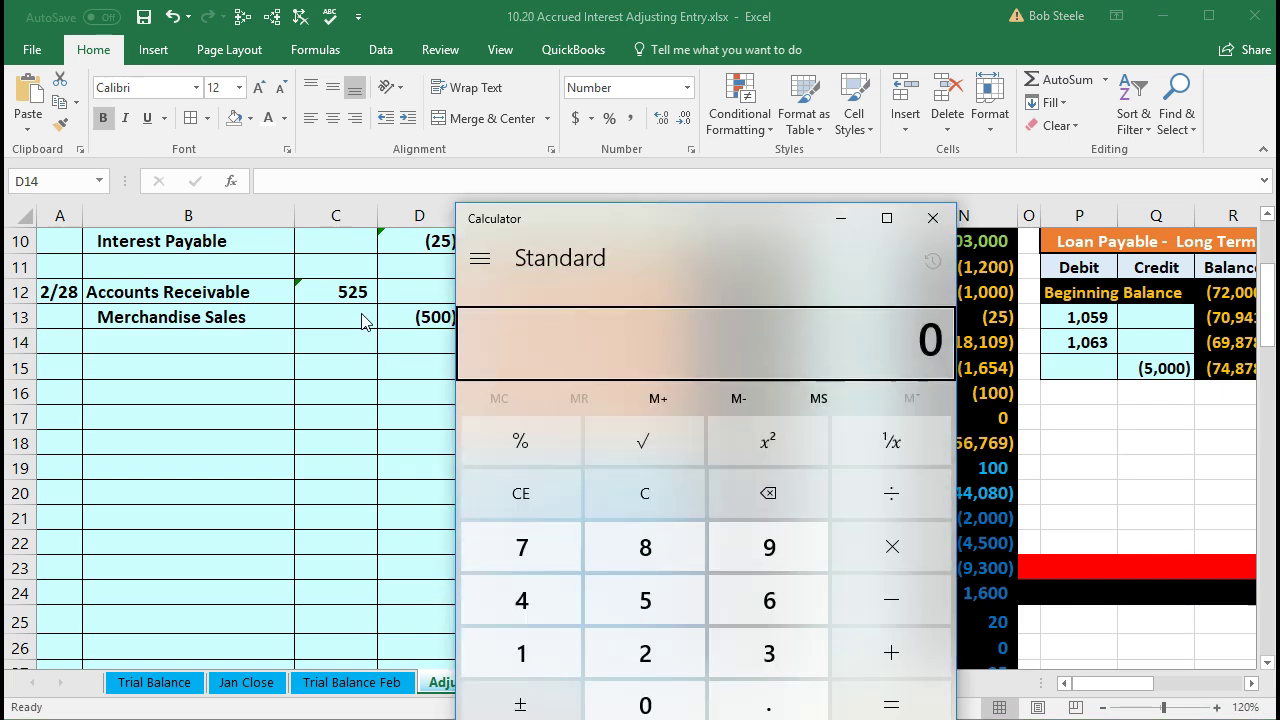
text(500*.25)
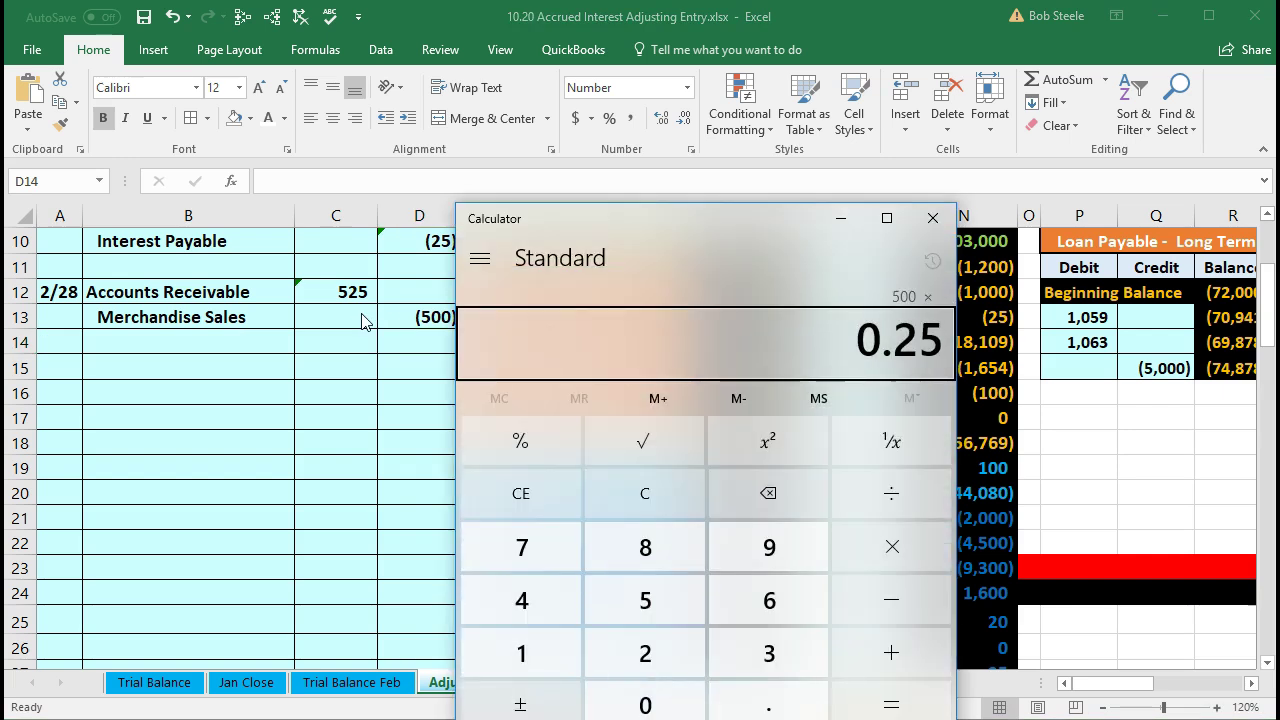
key(Return)
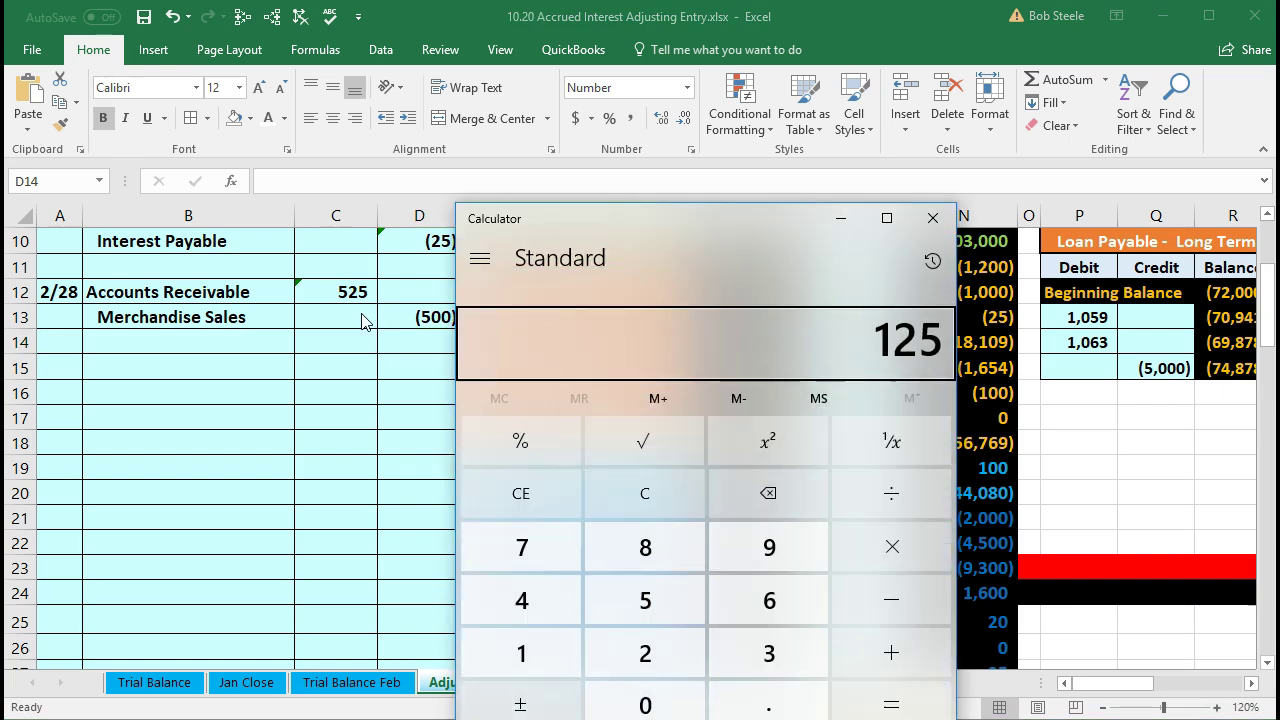
click(649, 506)
text(500)
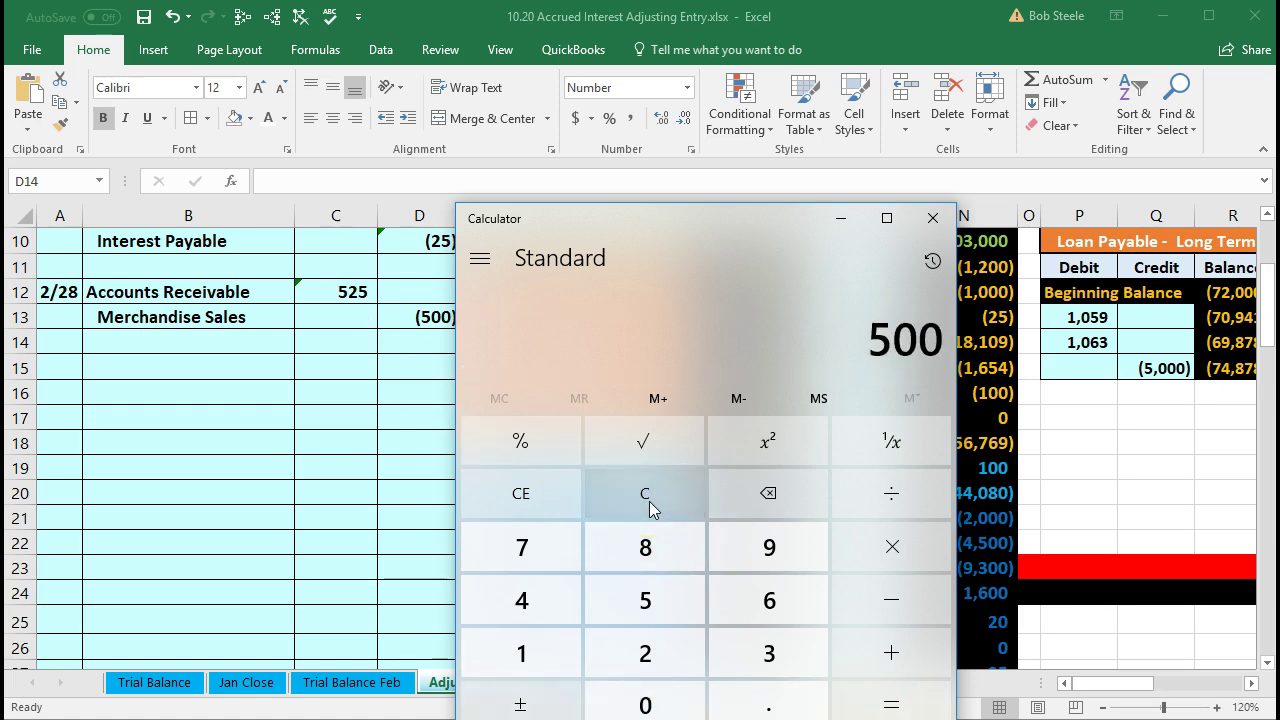
text(*.05)
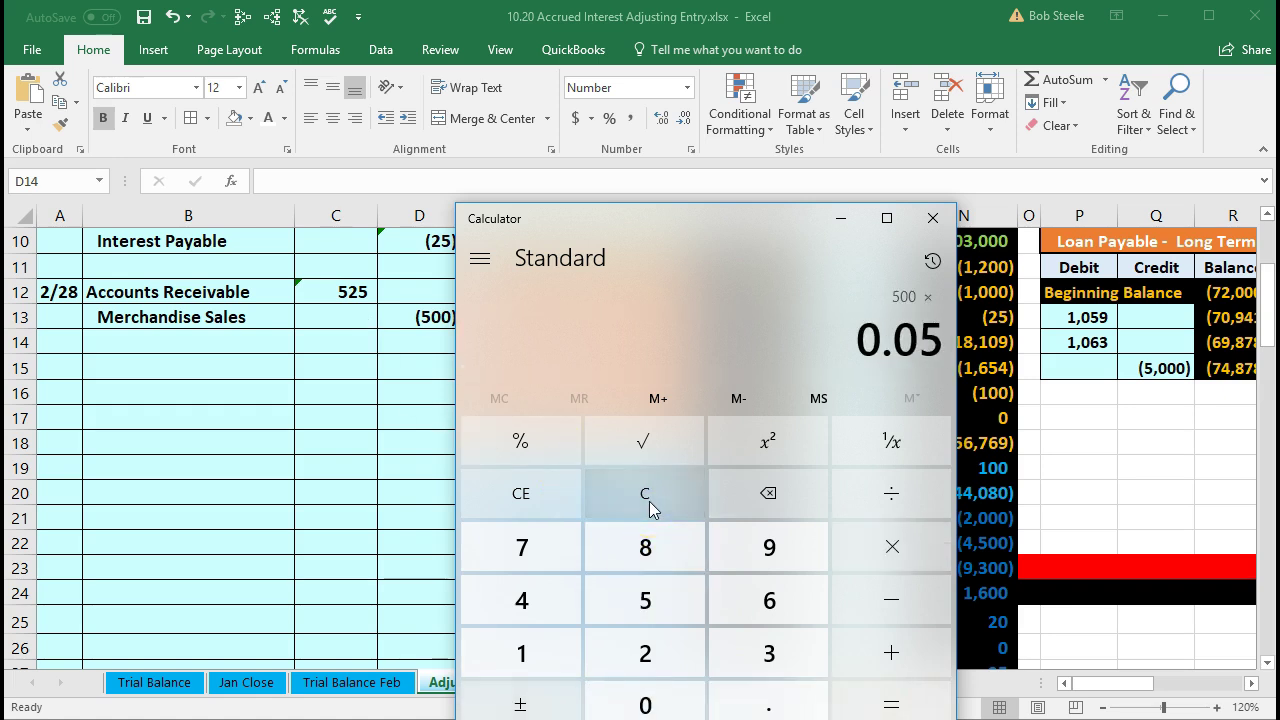
key(Return)
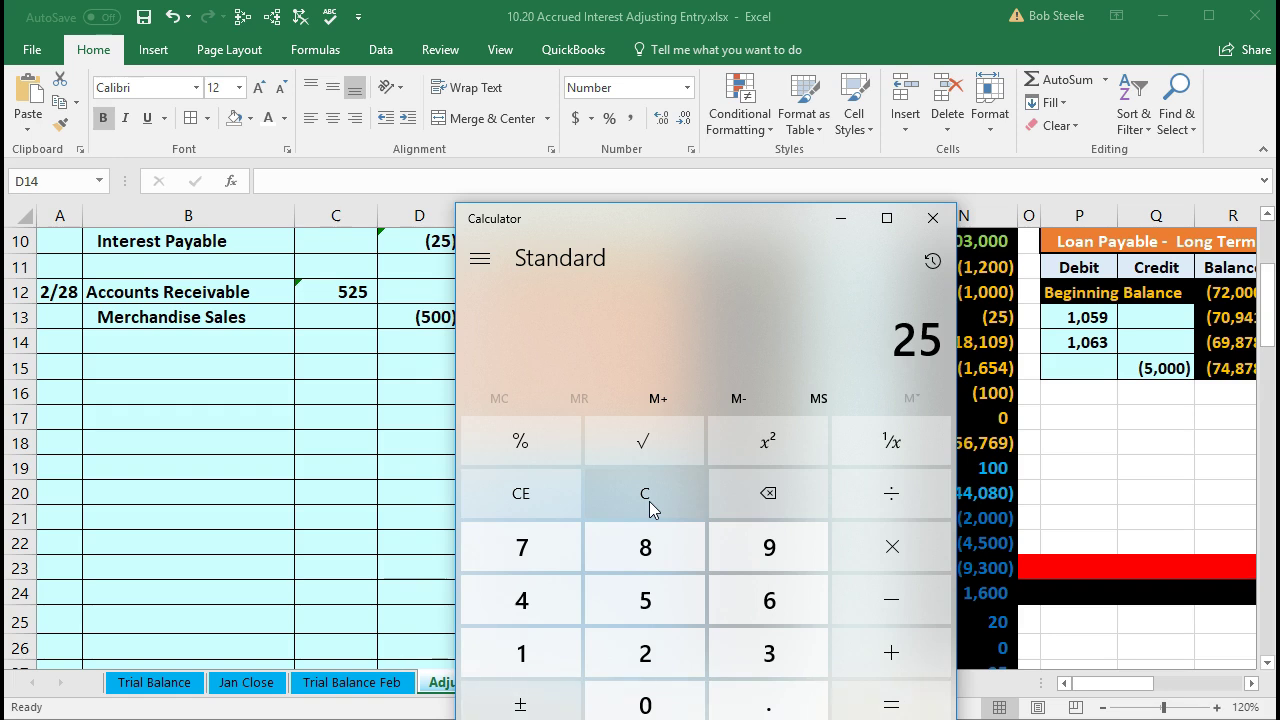
Return to the Excel workbook and enter the balancing credit in D14 as the negative sum of C12:D13.
click(388, 438)
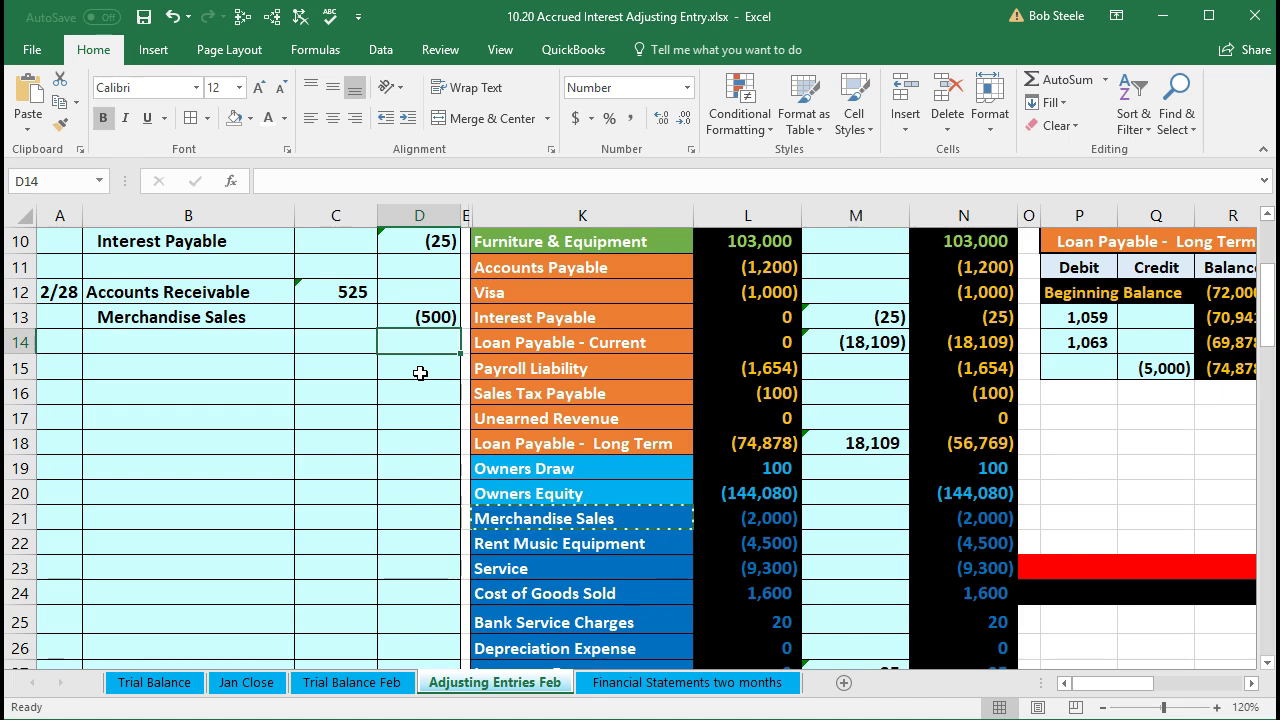
text(-sum)
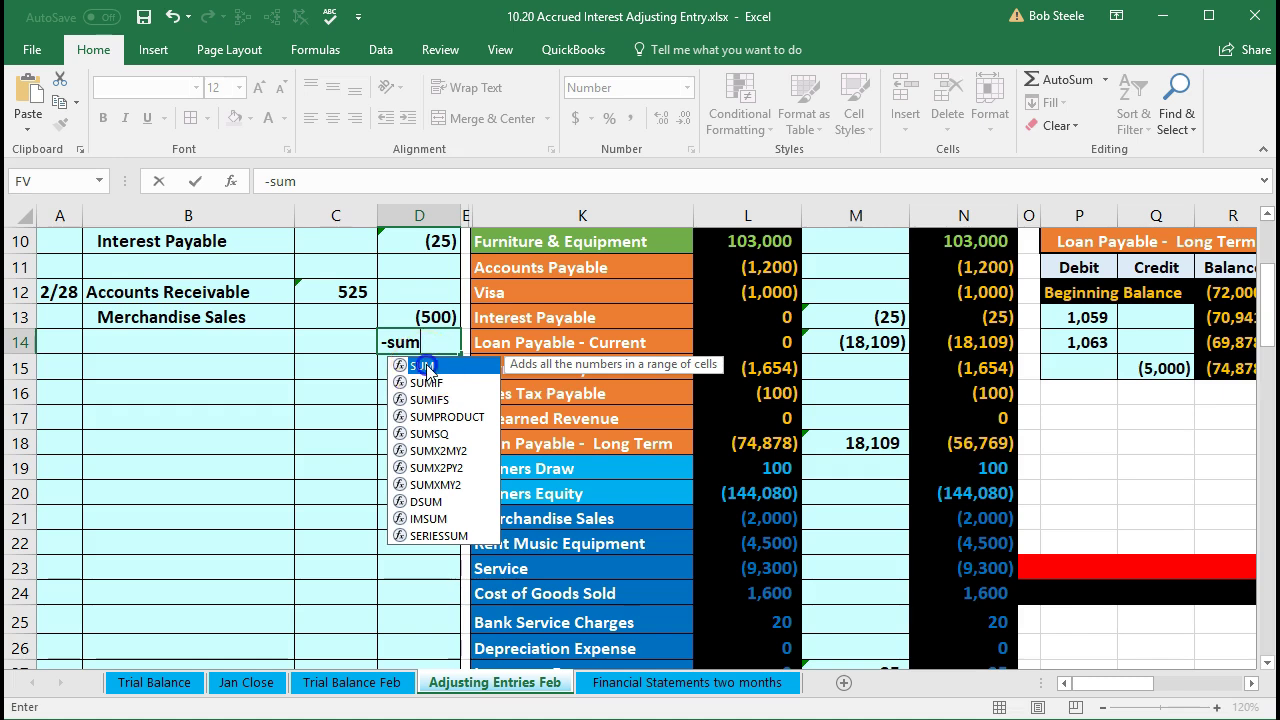
click(428, 368)
click(428, 368)
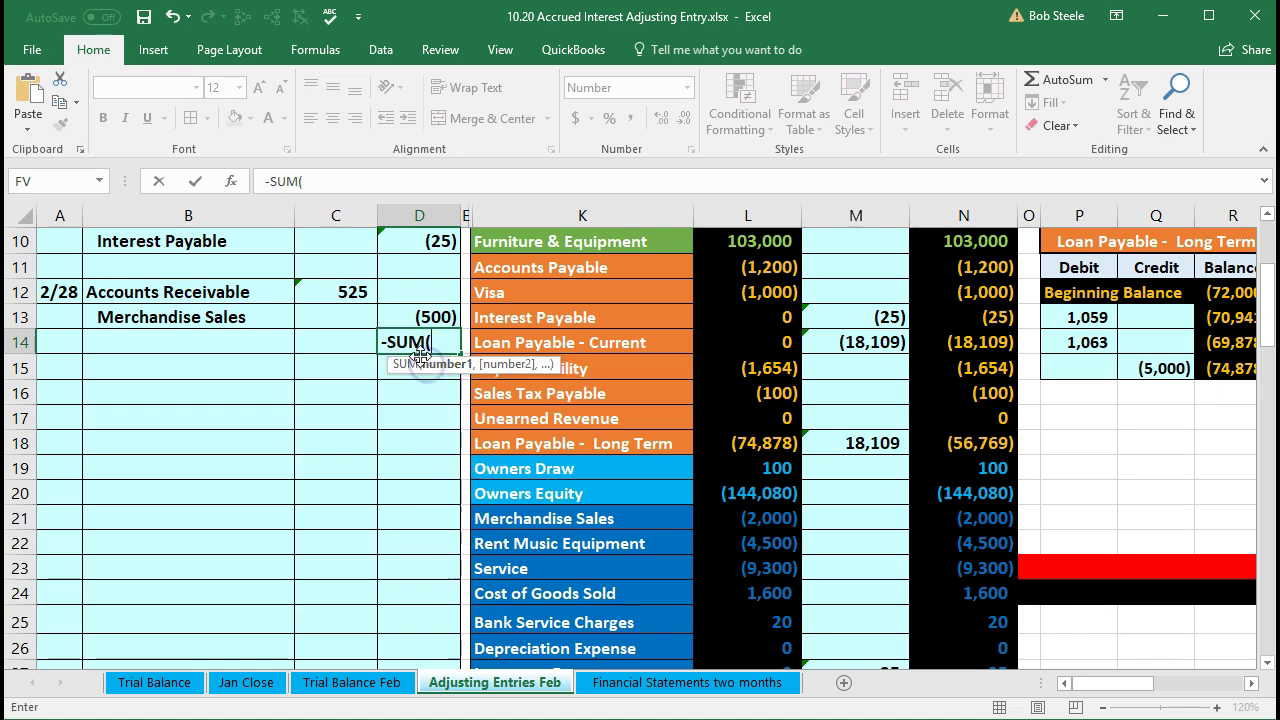
click(349, 289)
drag(349, 289, 411, 310)
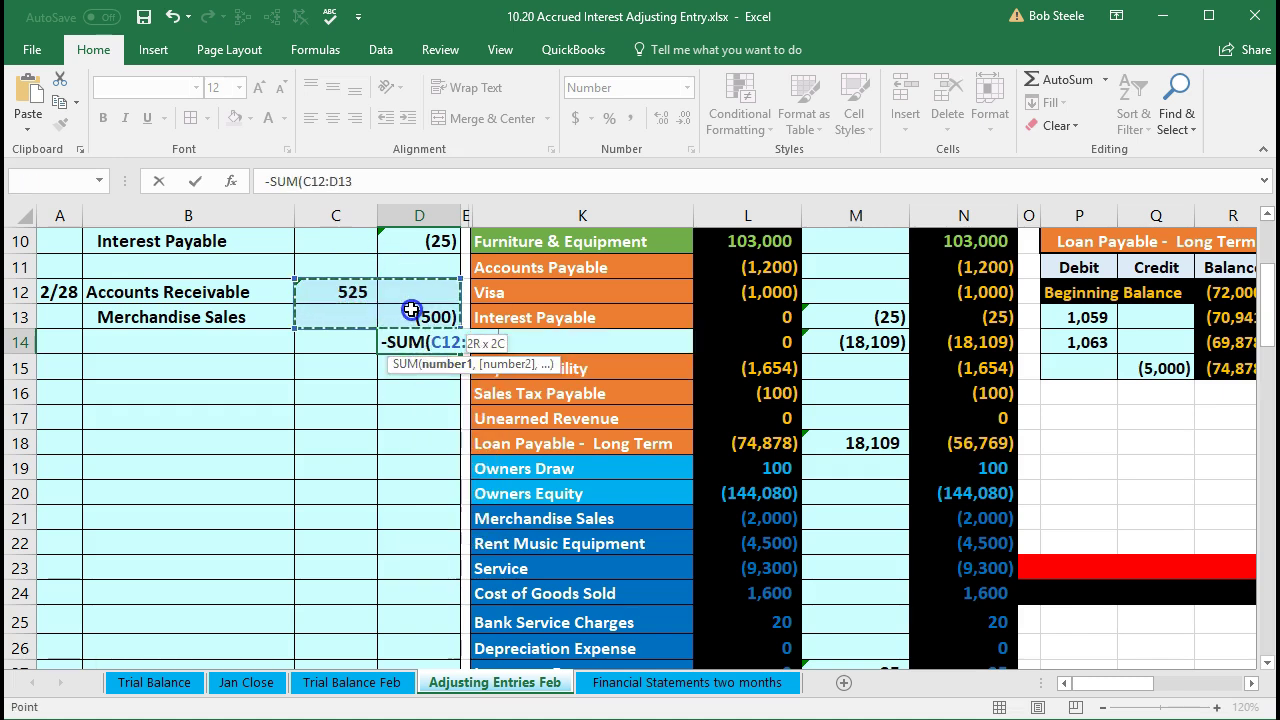
key(Return)
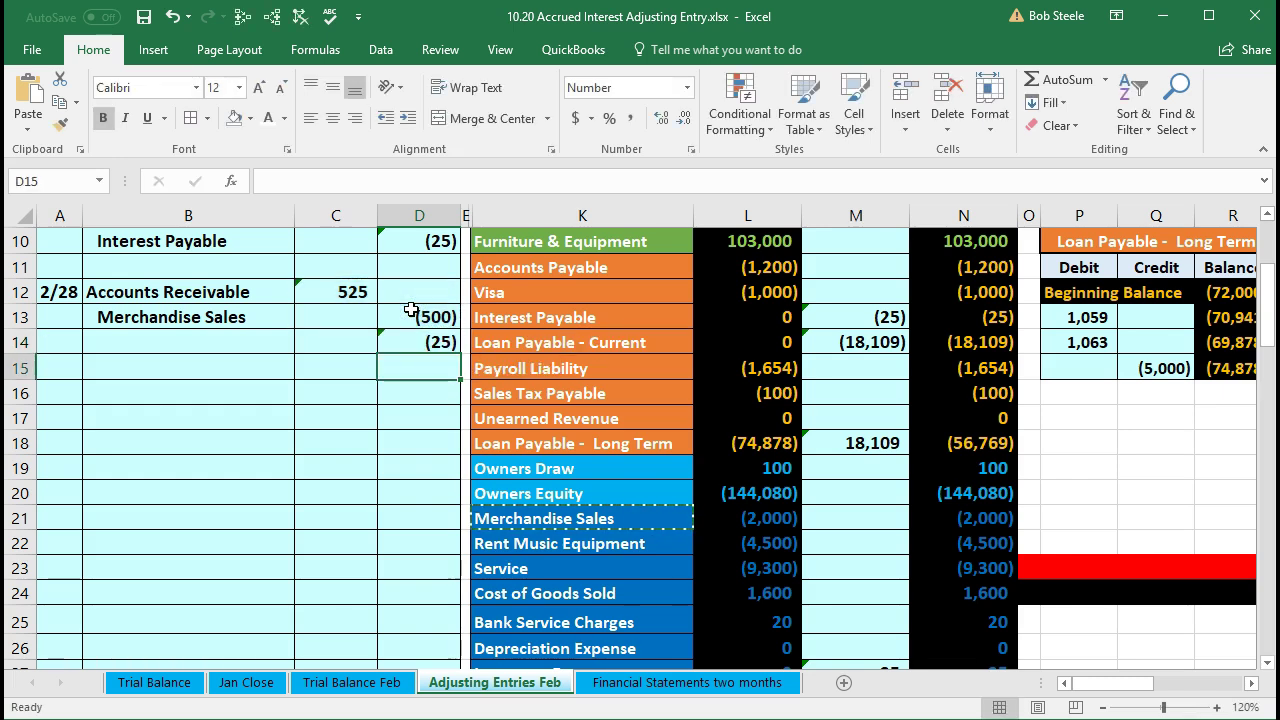
click(405, 343)
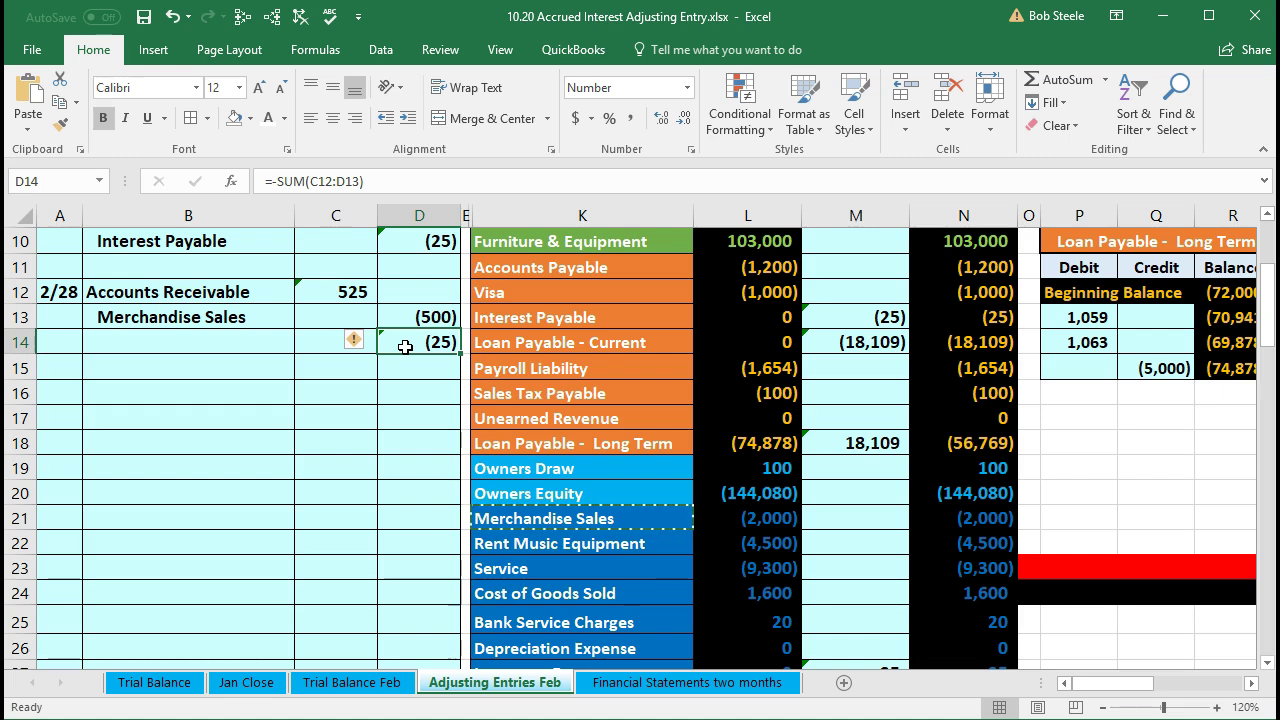
Copy the Sales Tax Payable account name from the trial balance into B14 as values only and indent it once.
click(534, 393)
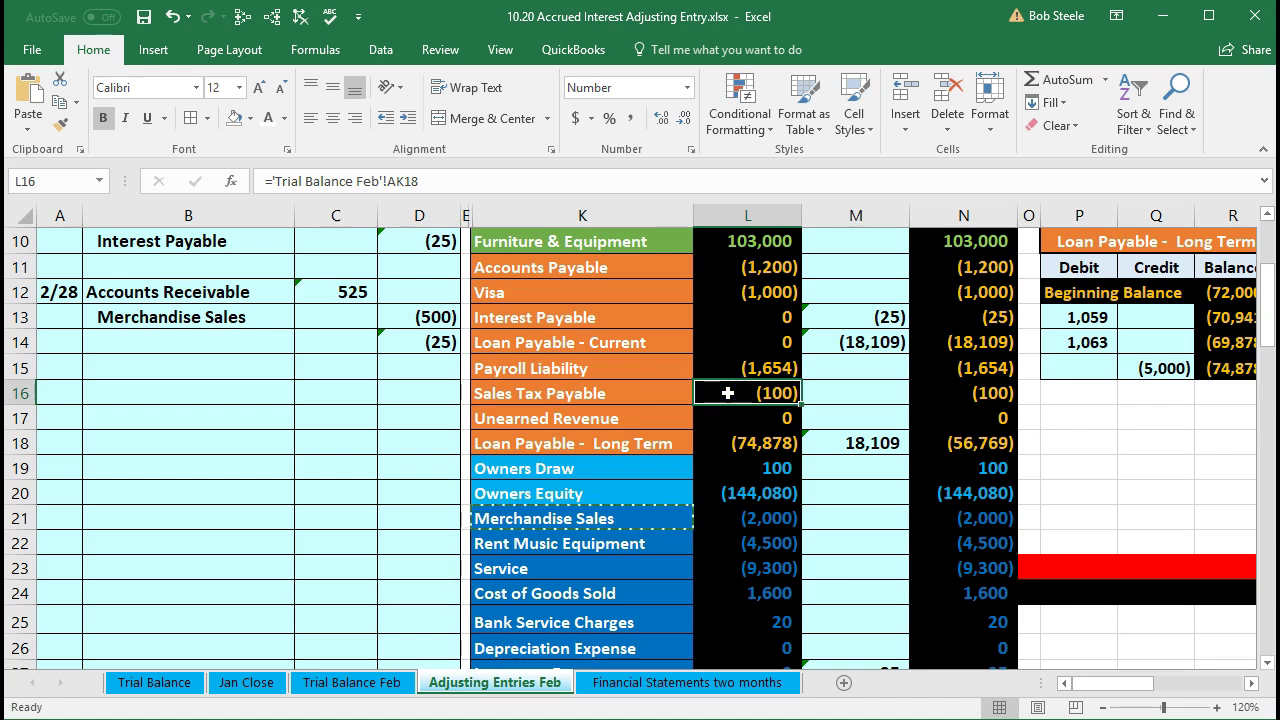
click(636, 393)
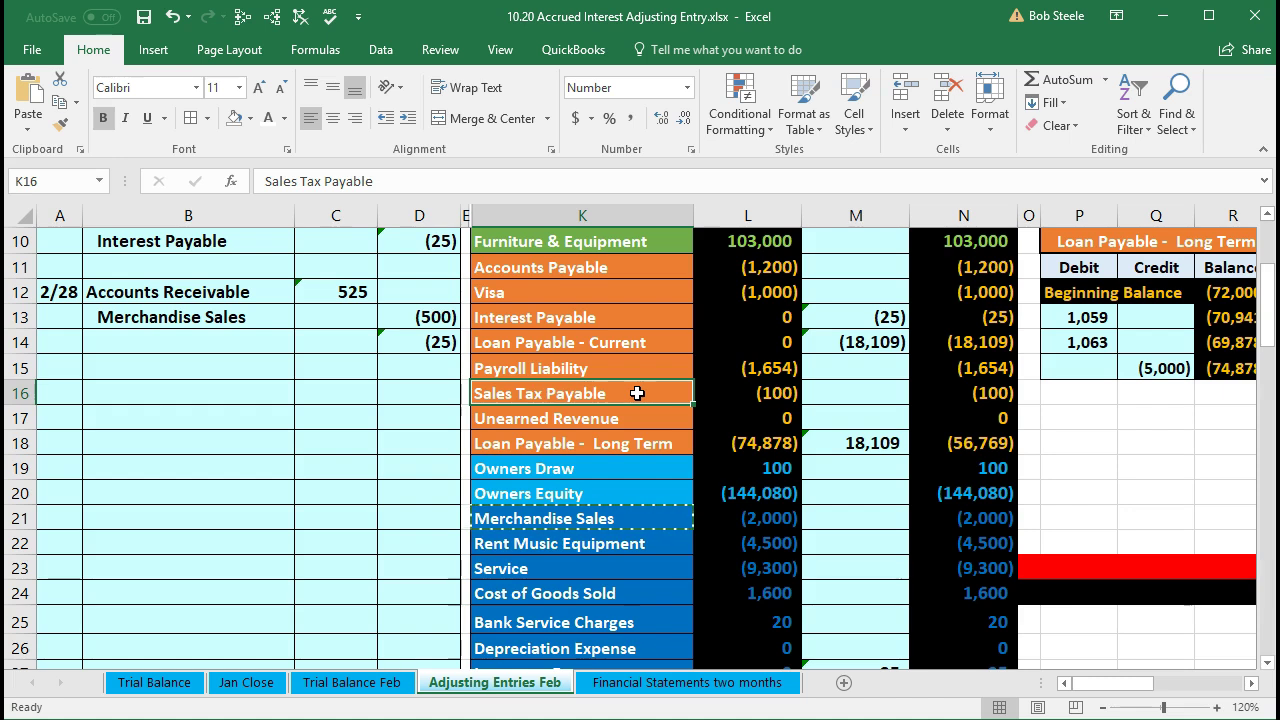
right_click(636, 393)
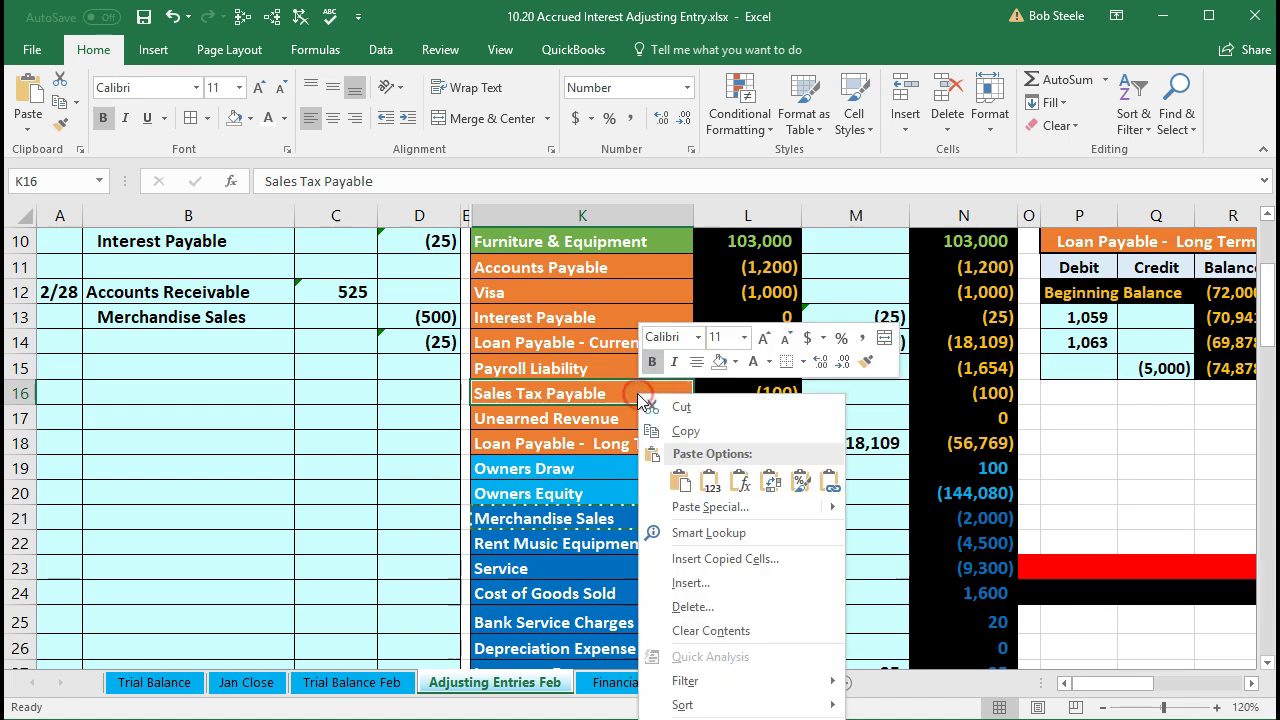
click(712, 434)
click(254, 343)
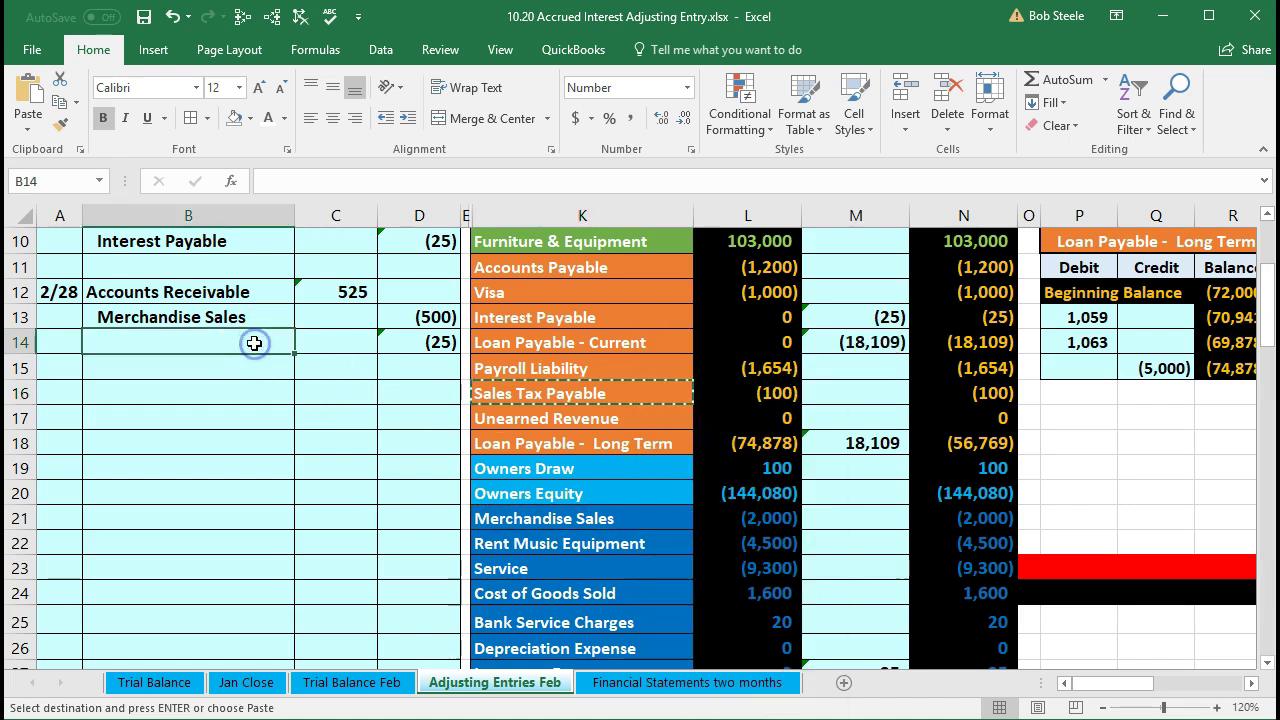
right_click(254, 343)
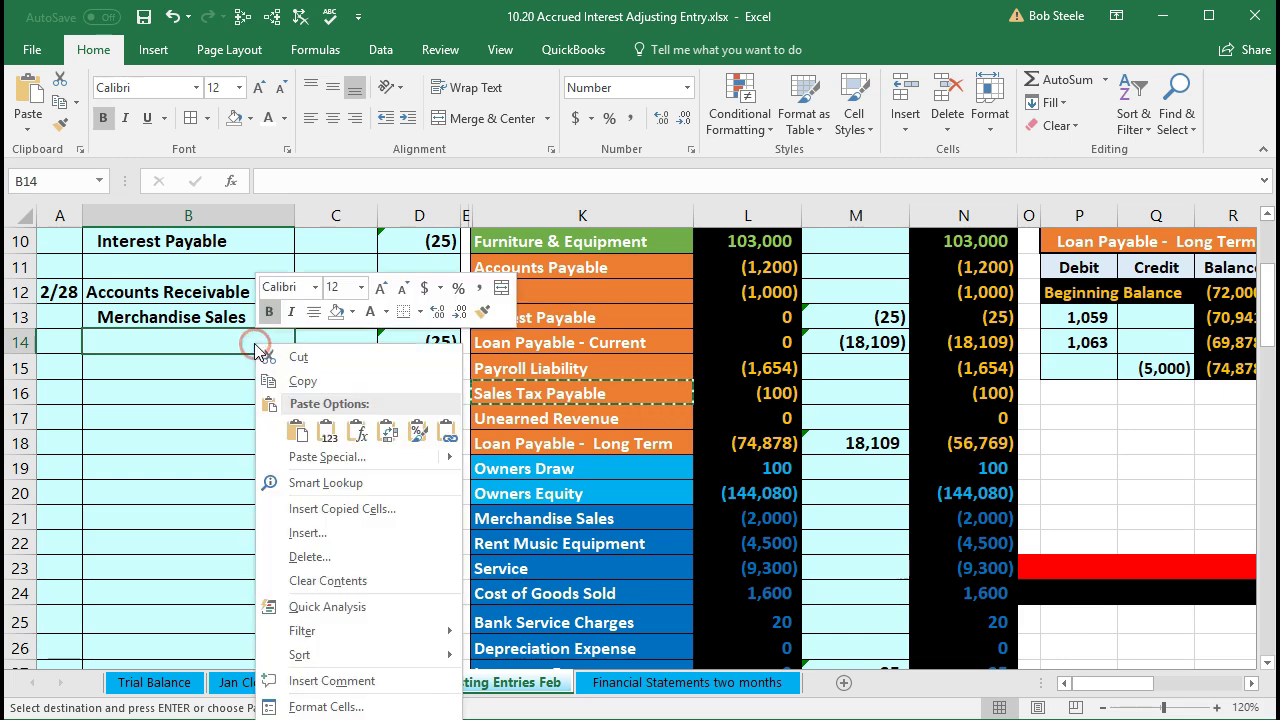
click(322, 429)
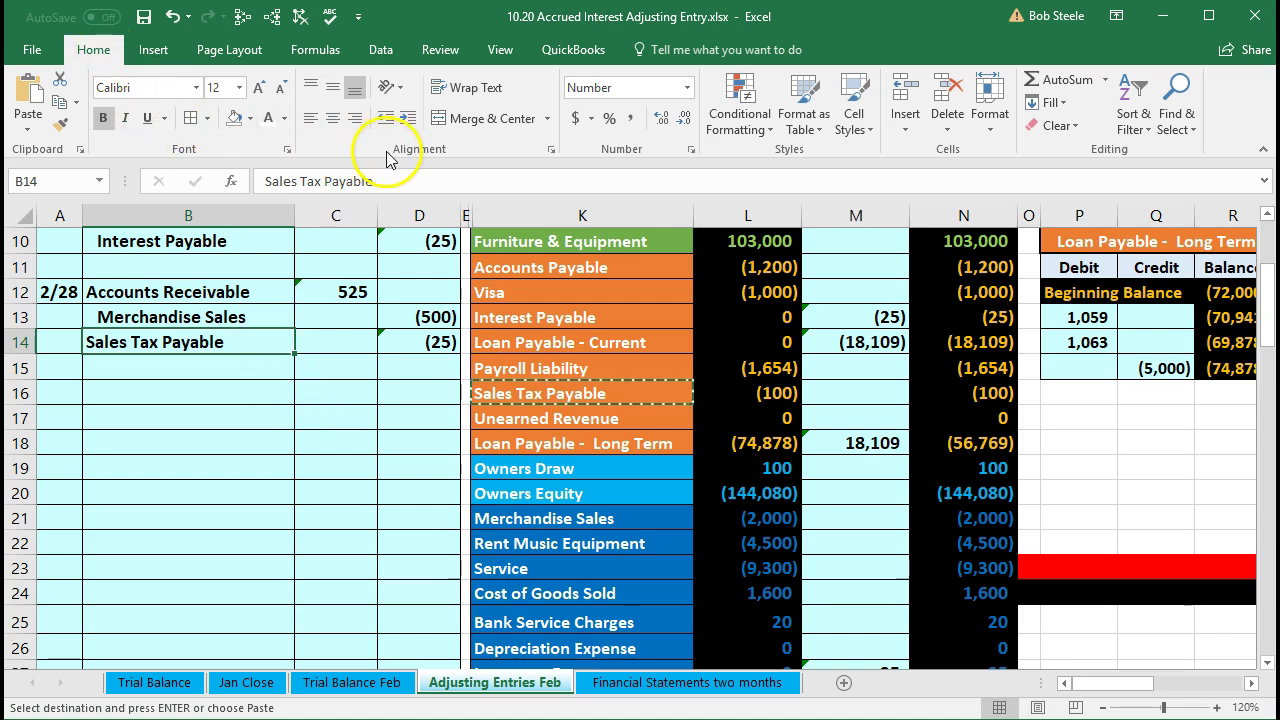
click(405, 118)
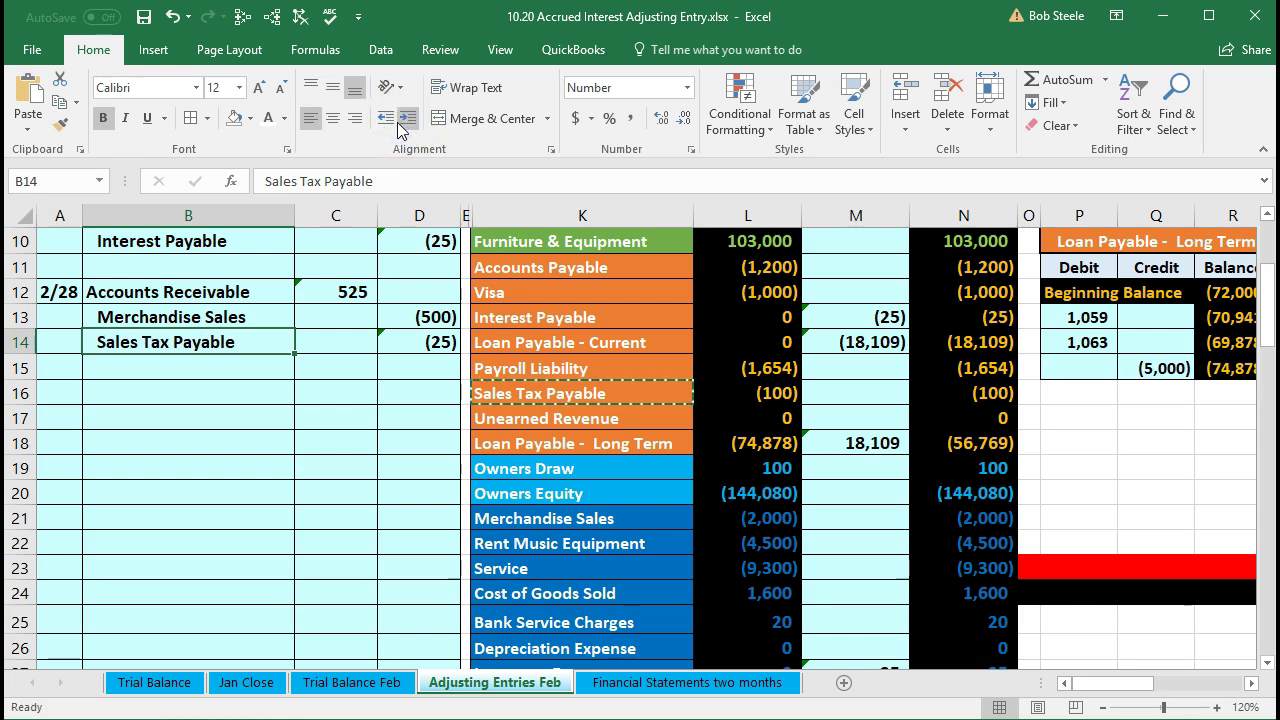
Check whether the 2/28 Accounts Receivable entry in B12:D14 balances.
click(280, 412)
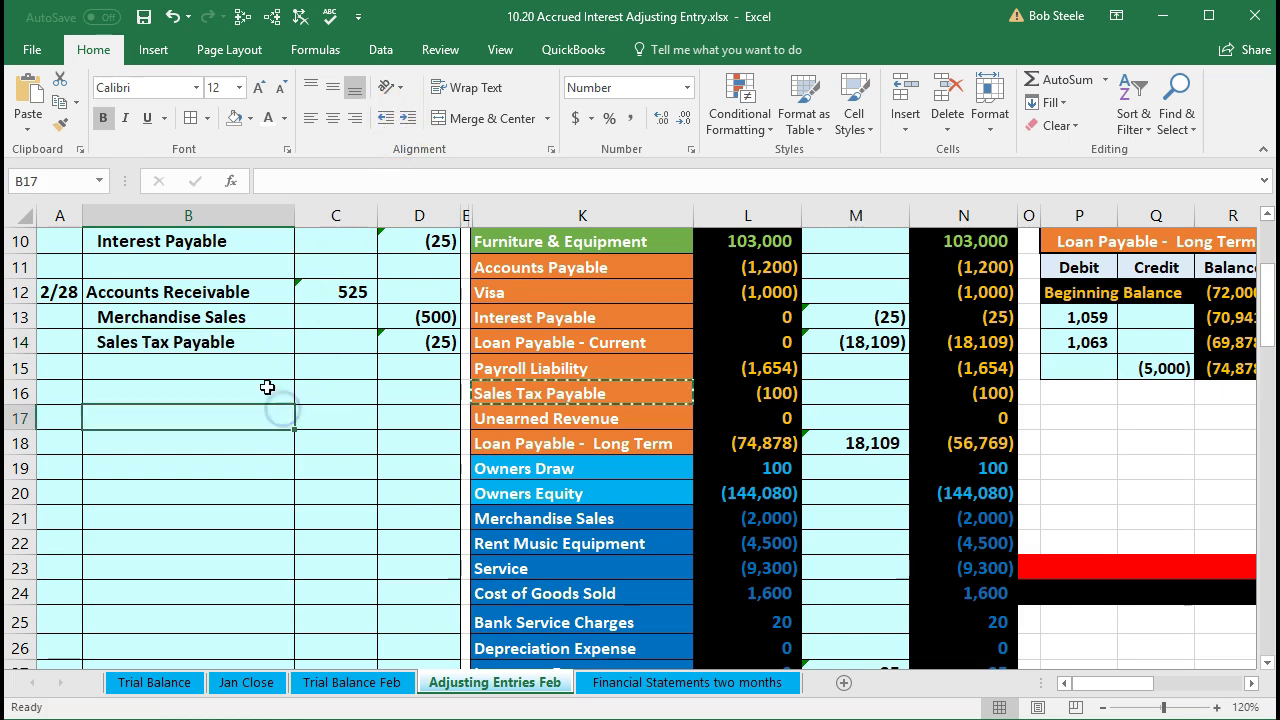
drag(201, 296, 406, 338)
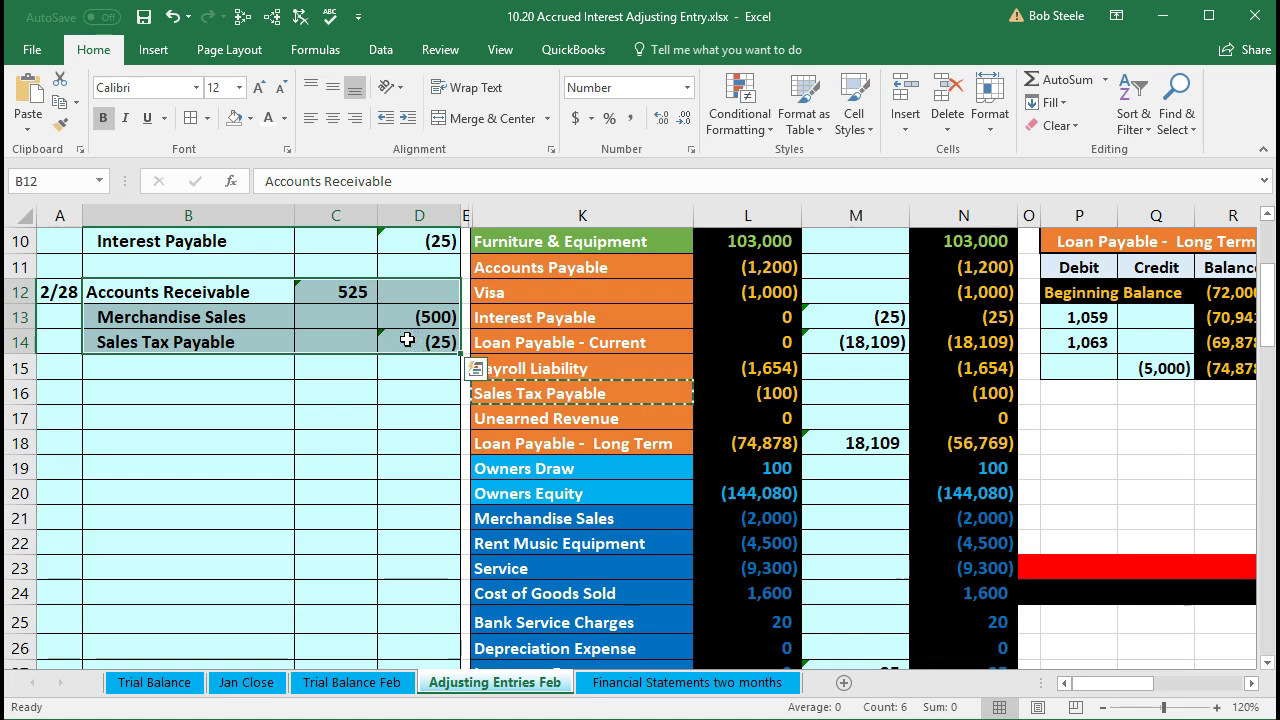
click(395, 394)
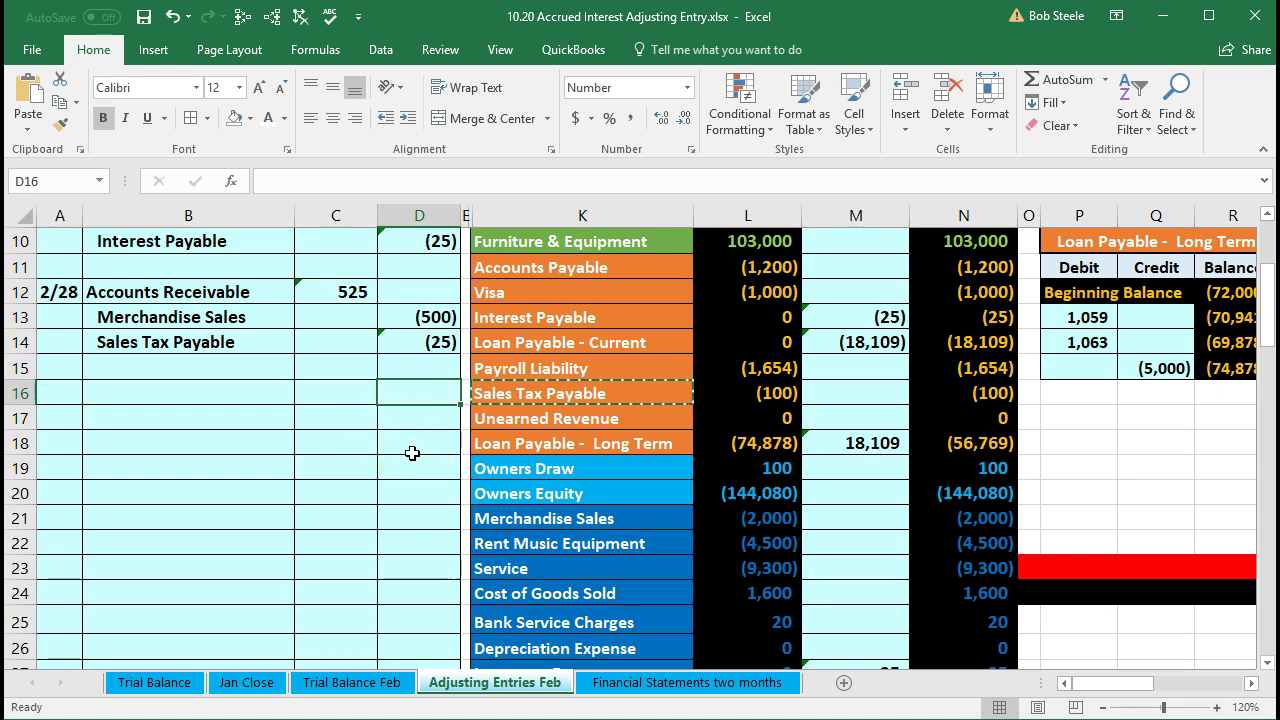
Post the Accounts Receivable debit to the trial balance by entering =C12 in its Adjustments cell M4.
scroll(412, 453, up, 1)
scroll(412, 453, up, 1)
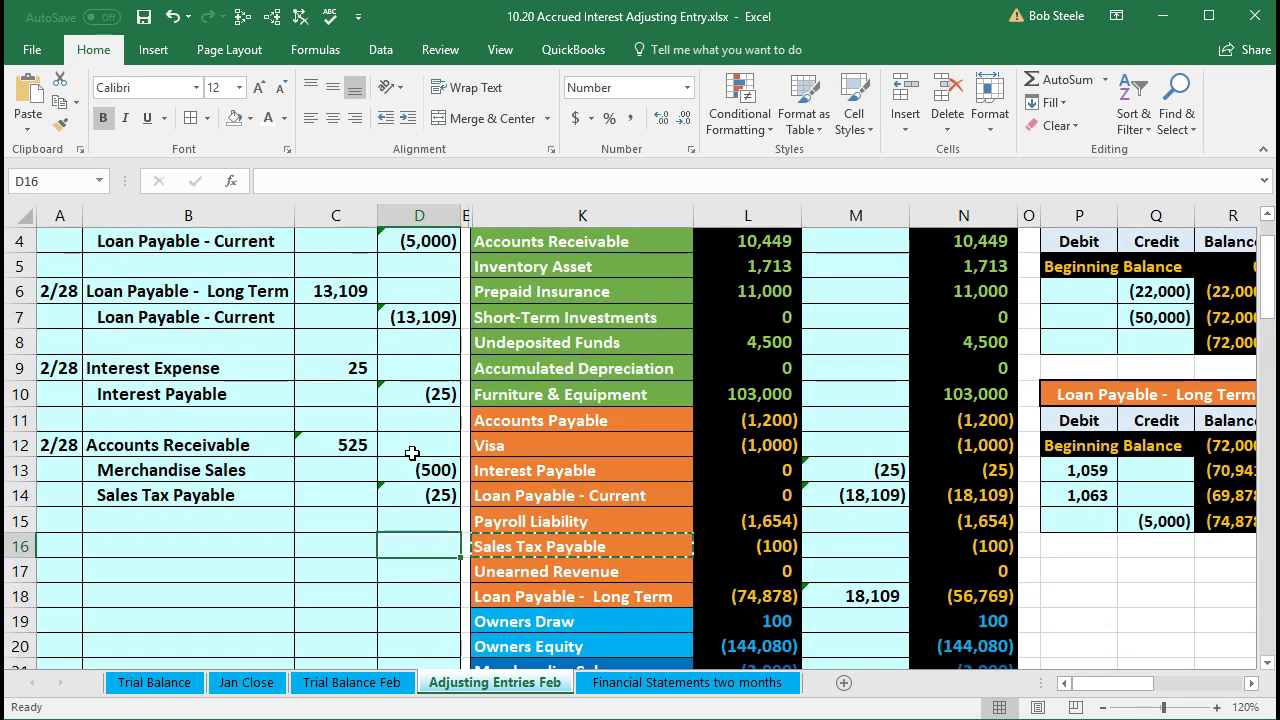
scroll(412, 453, up, 1)
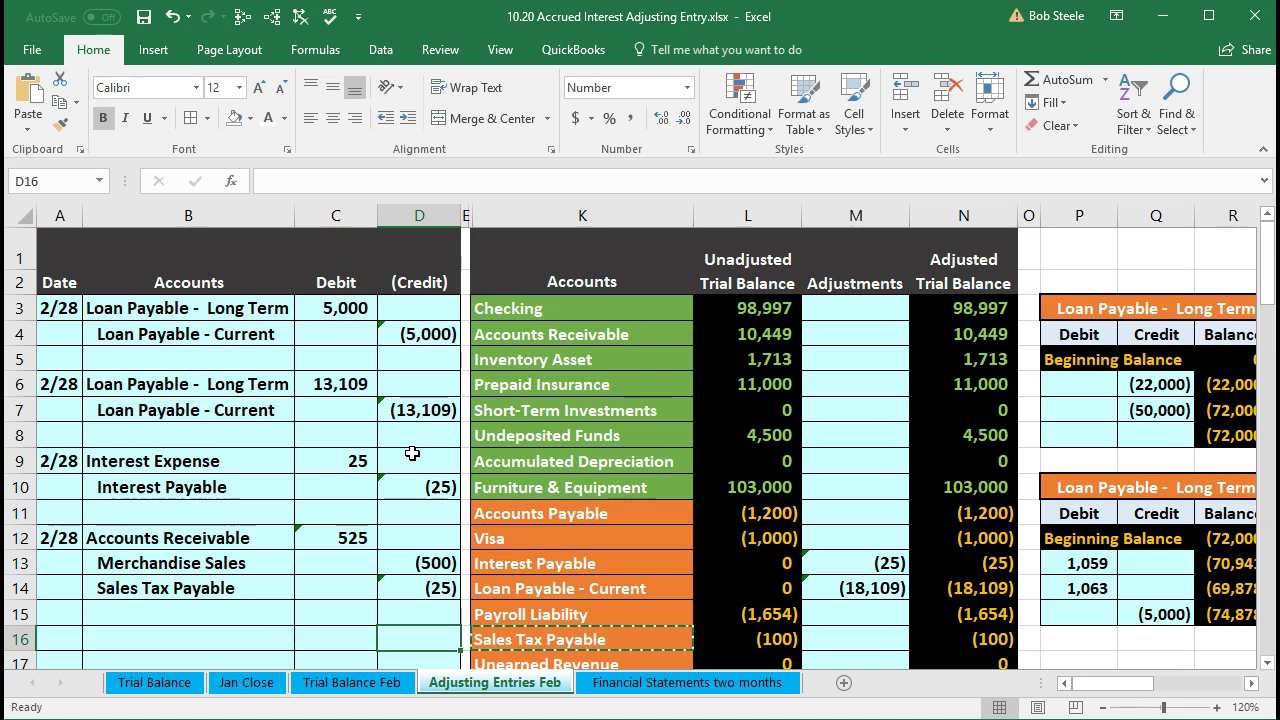
click(818, 383)
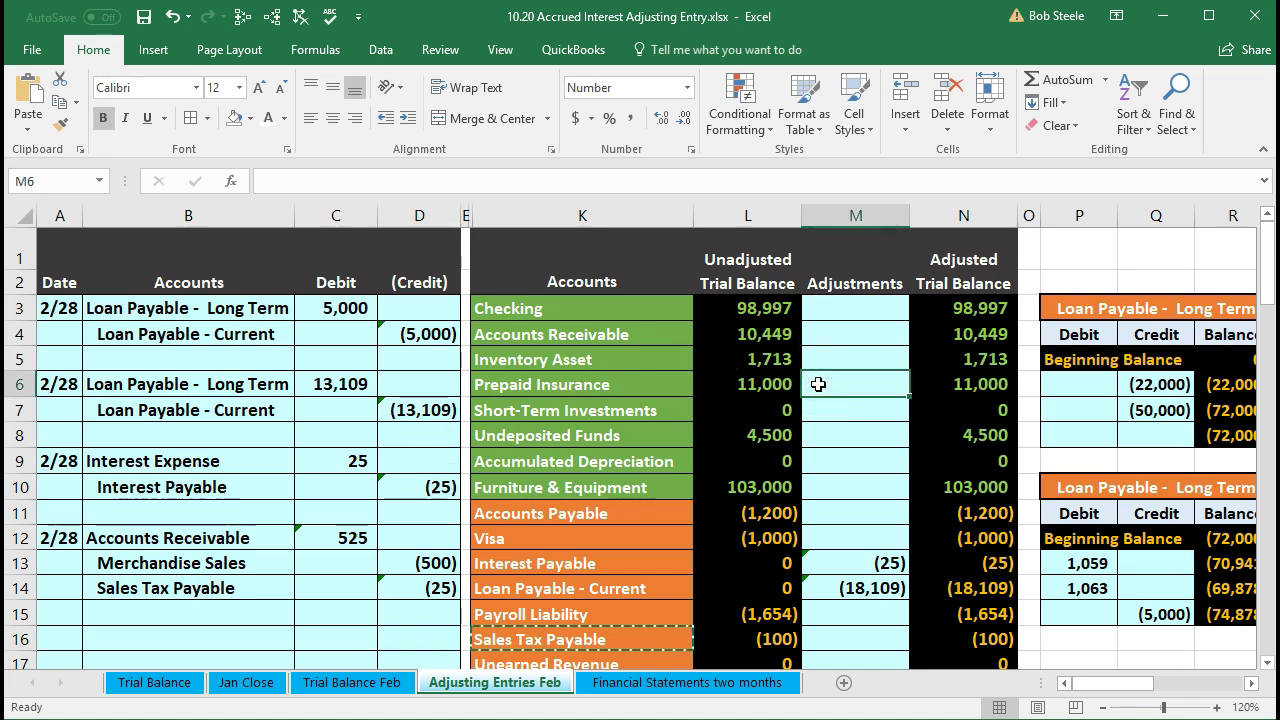
drag(257, 534, 330, 545)
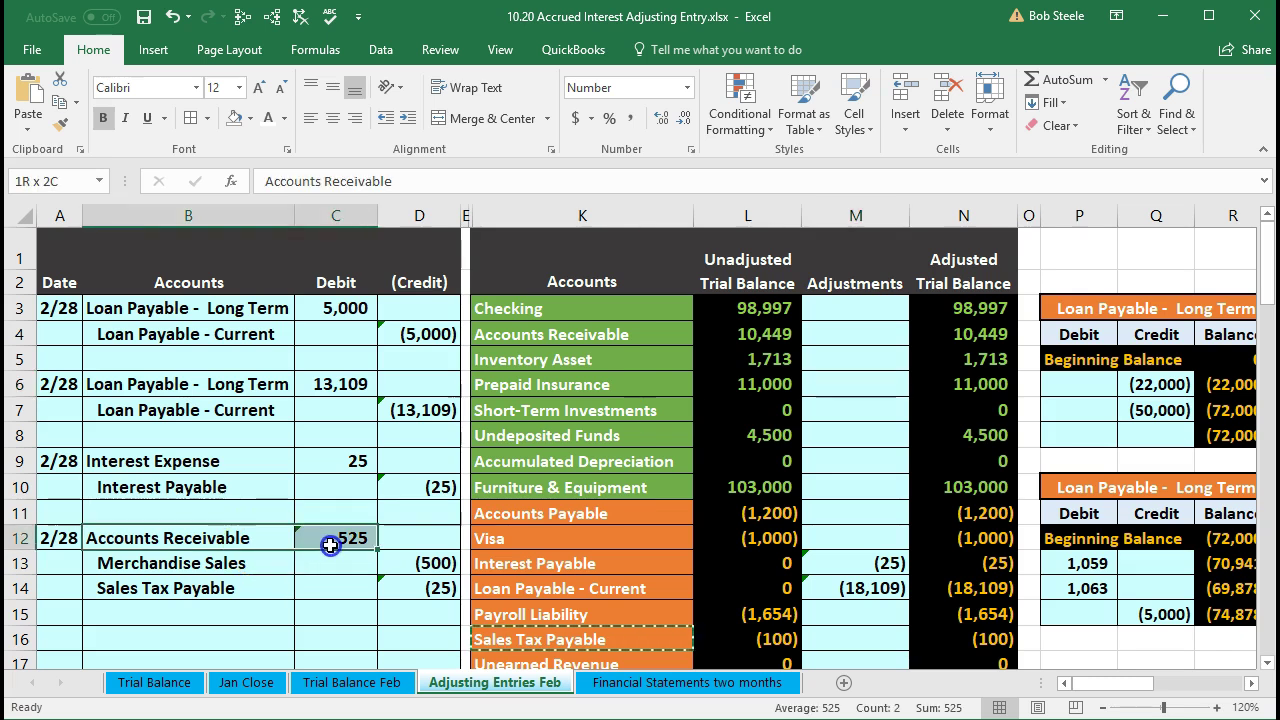
click(547, 333)
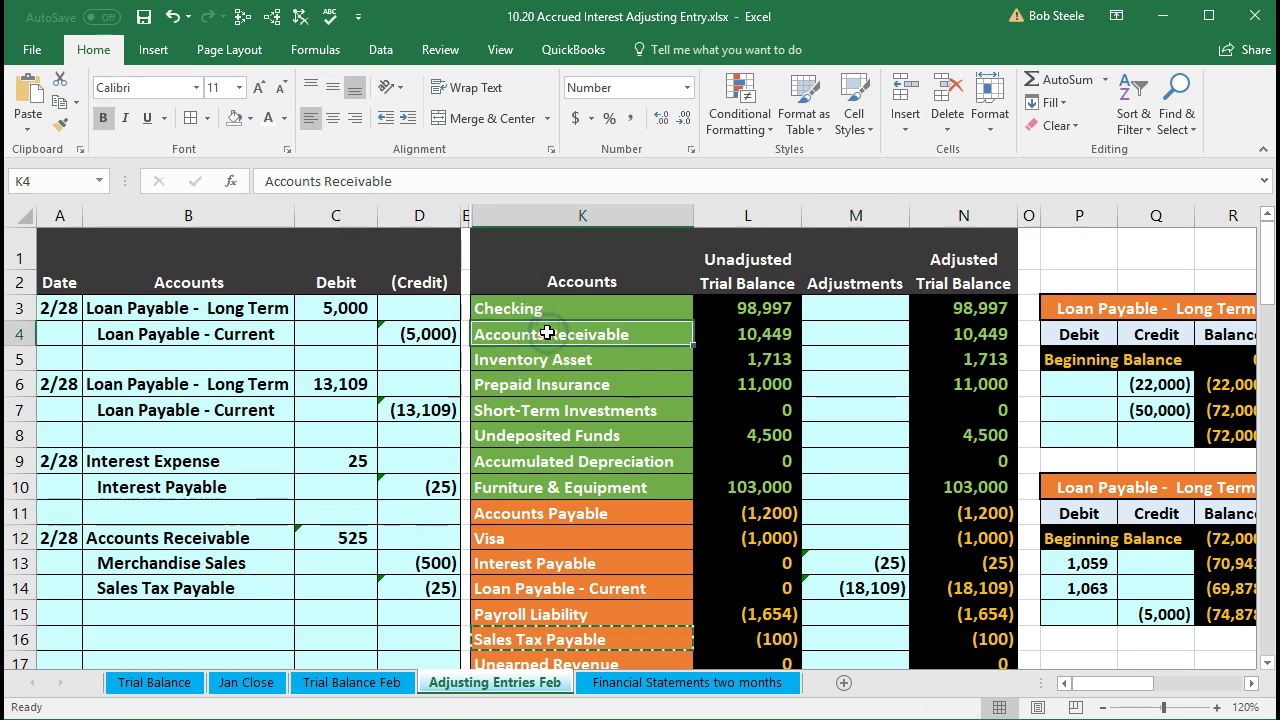
click(836, 333)
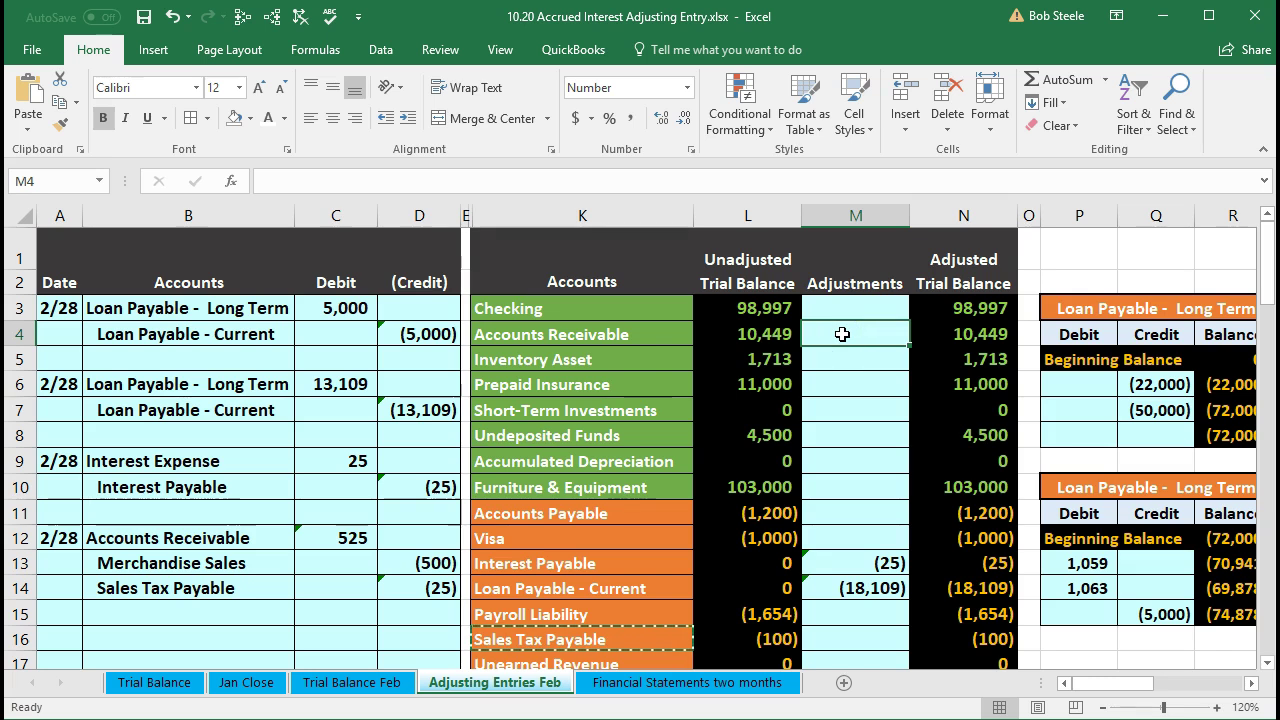
click(847, 346)
text(=)
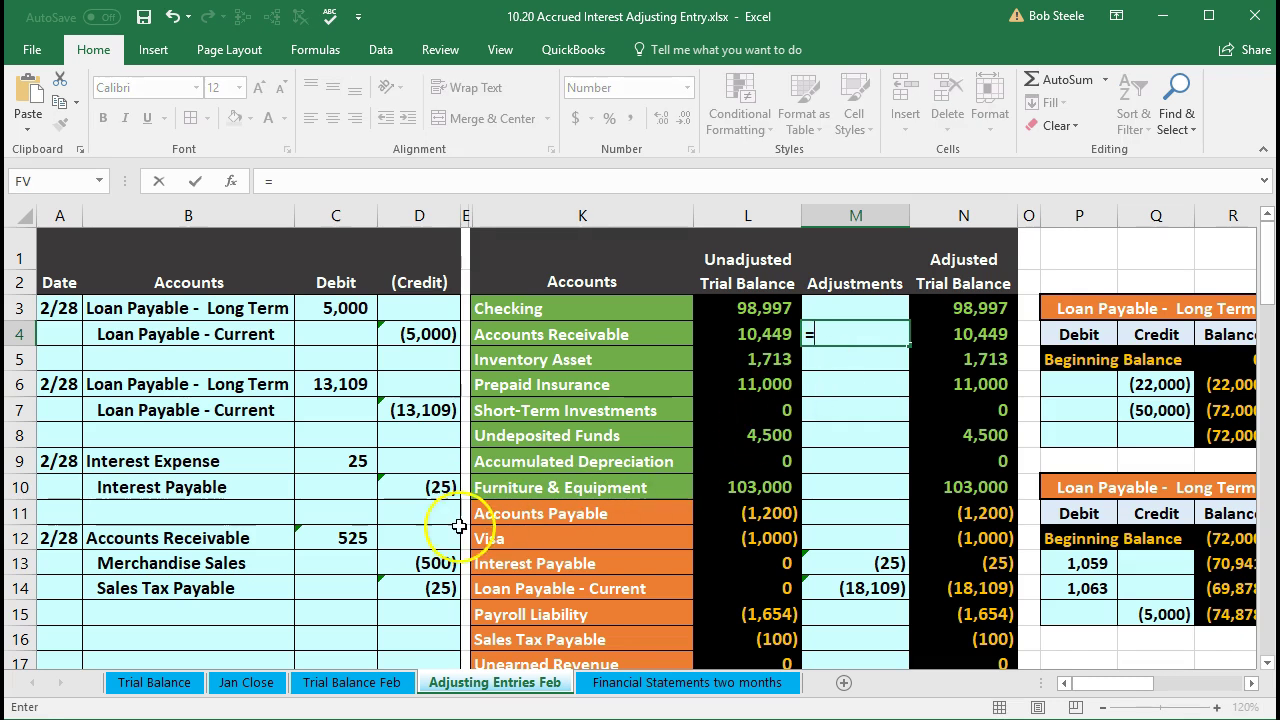
click(338, 537)
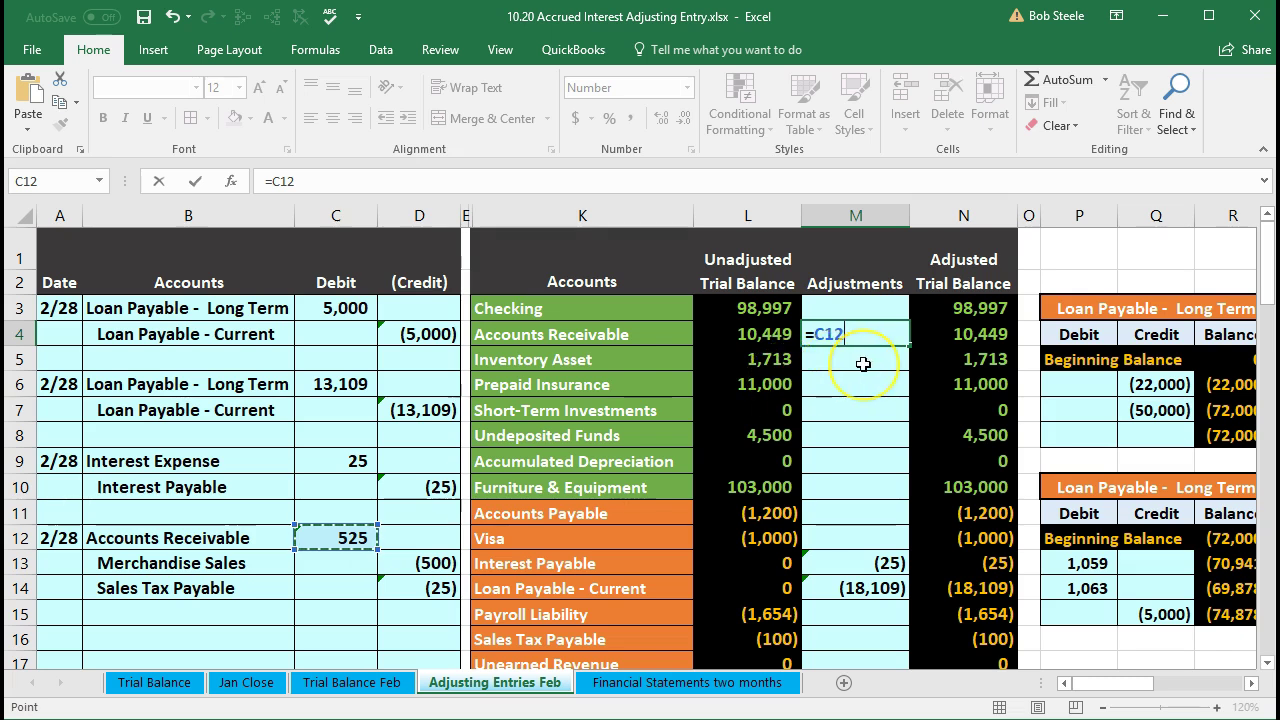
key(Return)
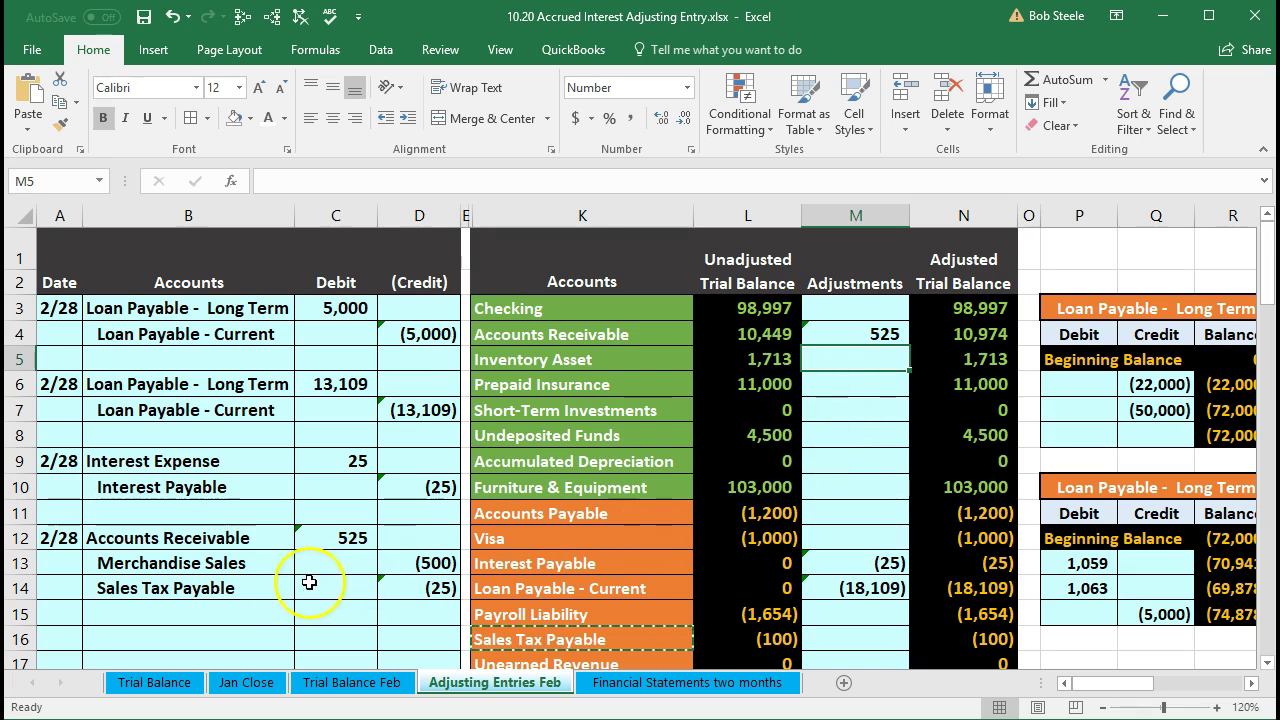
Post the Merchandise Sales credit to the trial balance by entering =D13 in its Adjustments cell M21.
drag(251, 566, 394, 569)
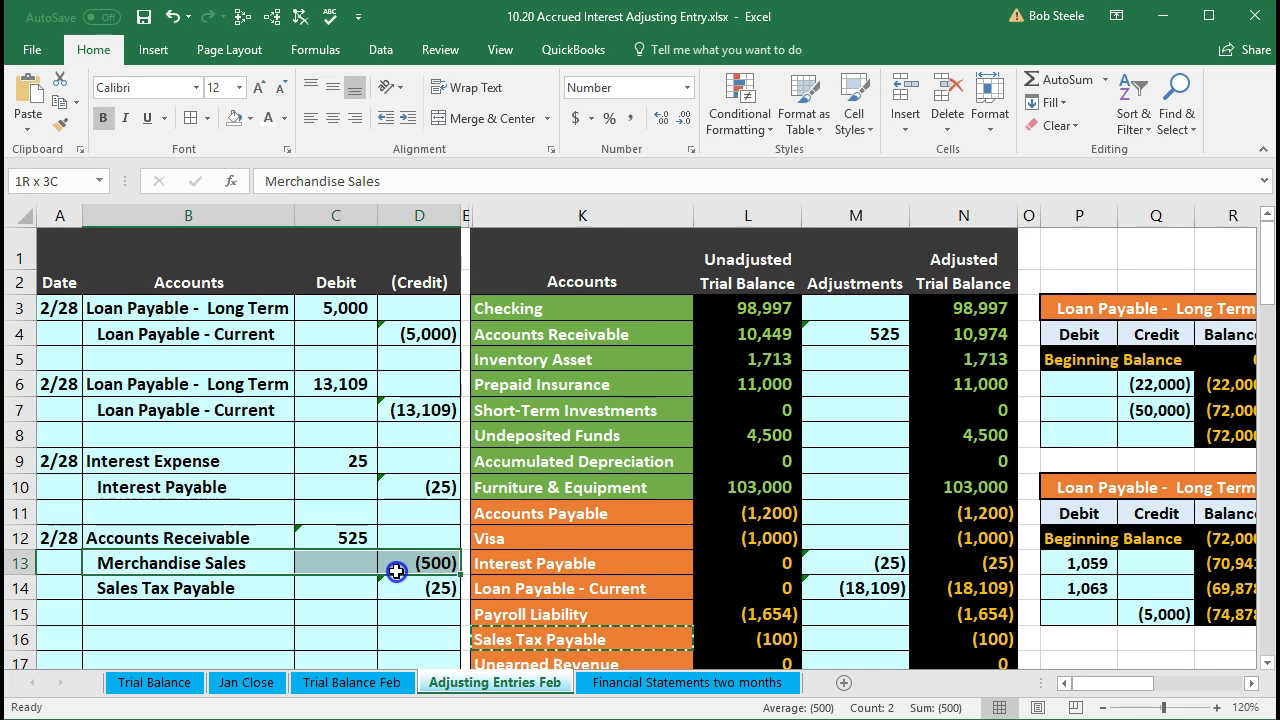
scroll(397, 568, down, 1)
scroll(397, 568, down, 2)
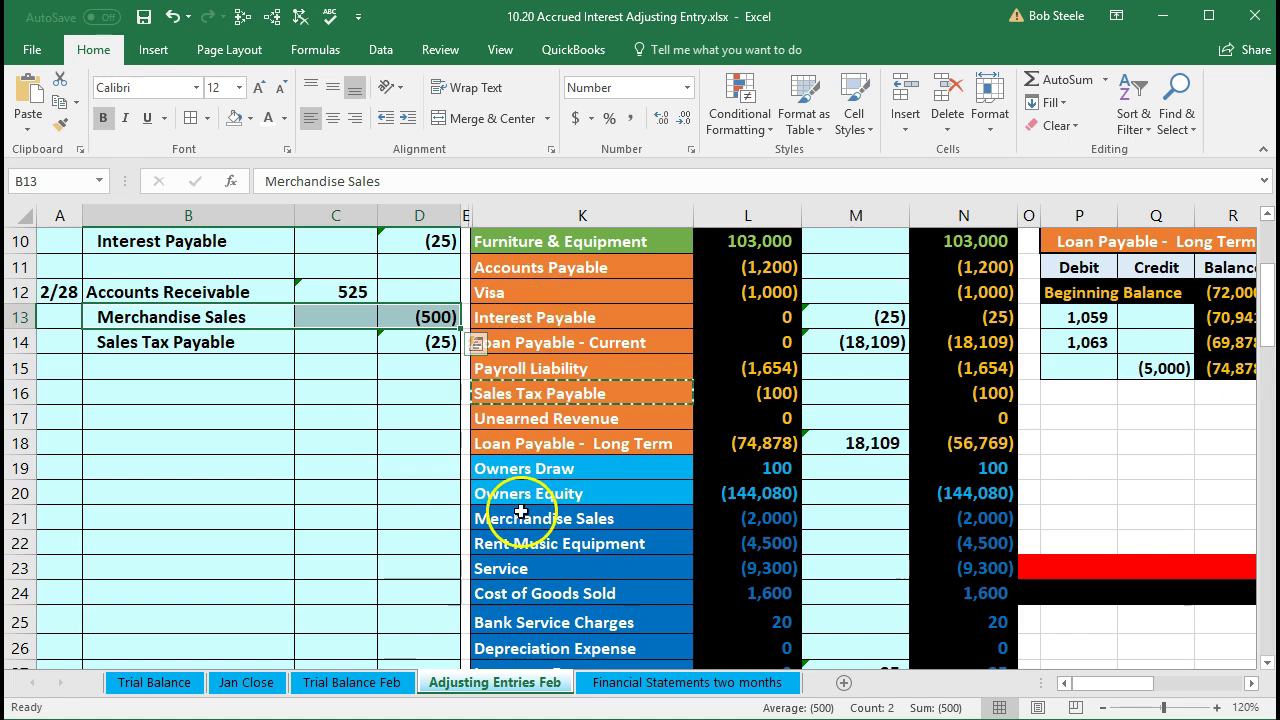
click(827, 518)
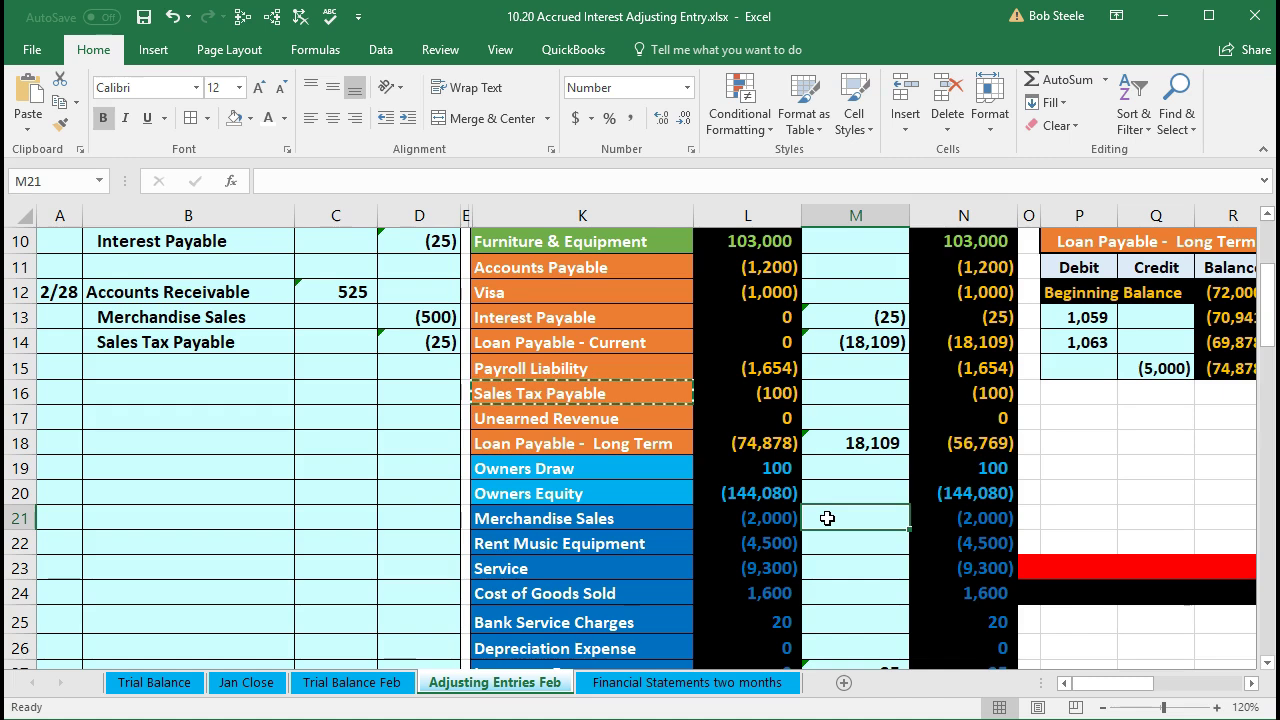
click(843, 517)
text(=)
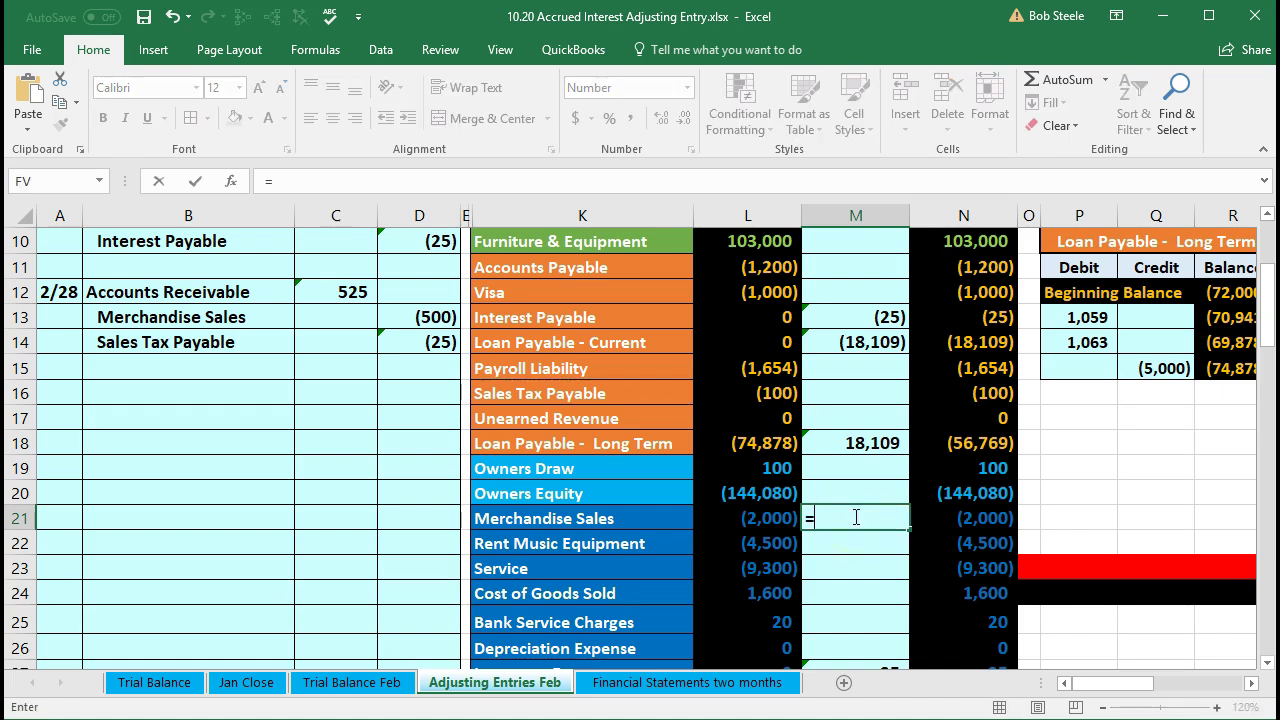
click(455, 318)
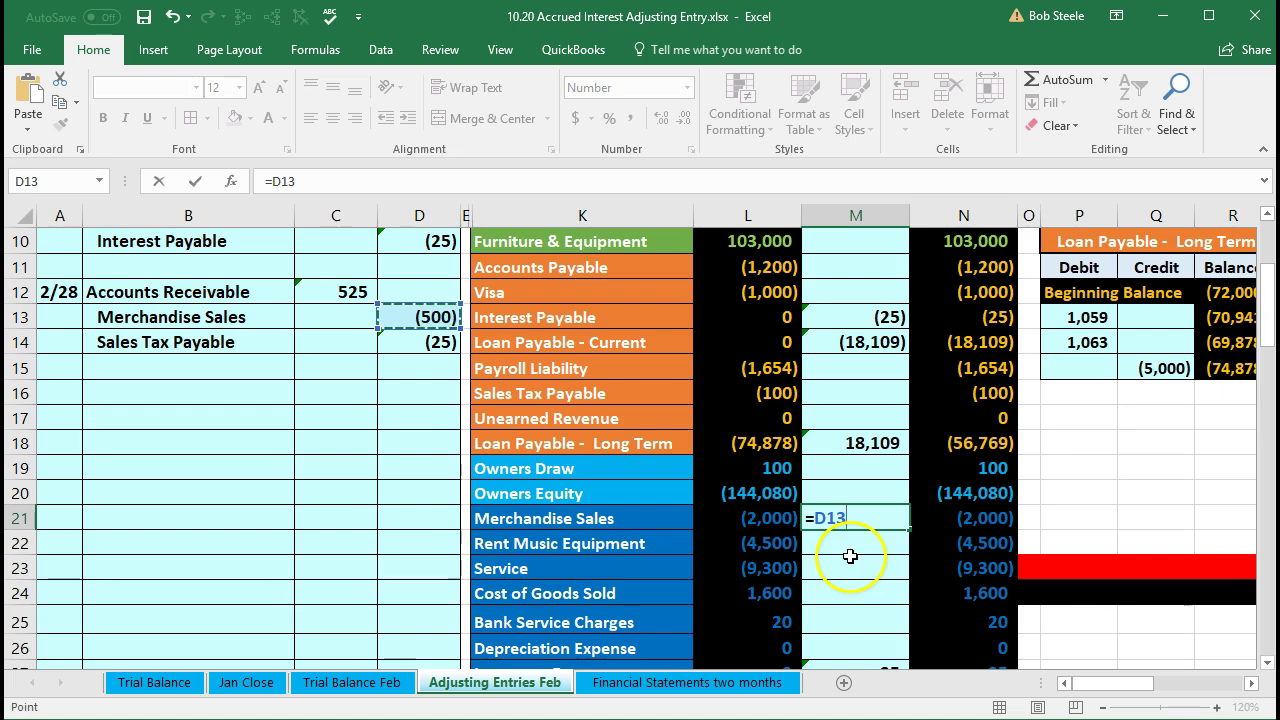
key(Return)
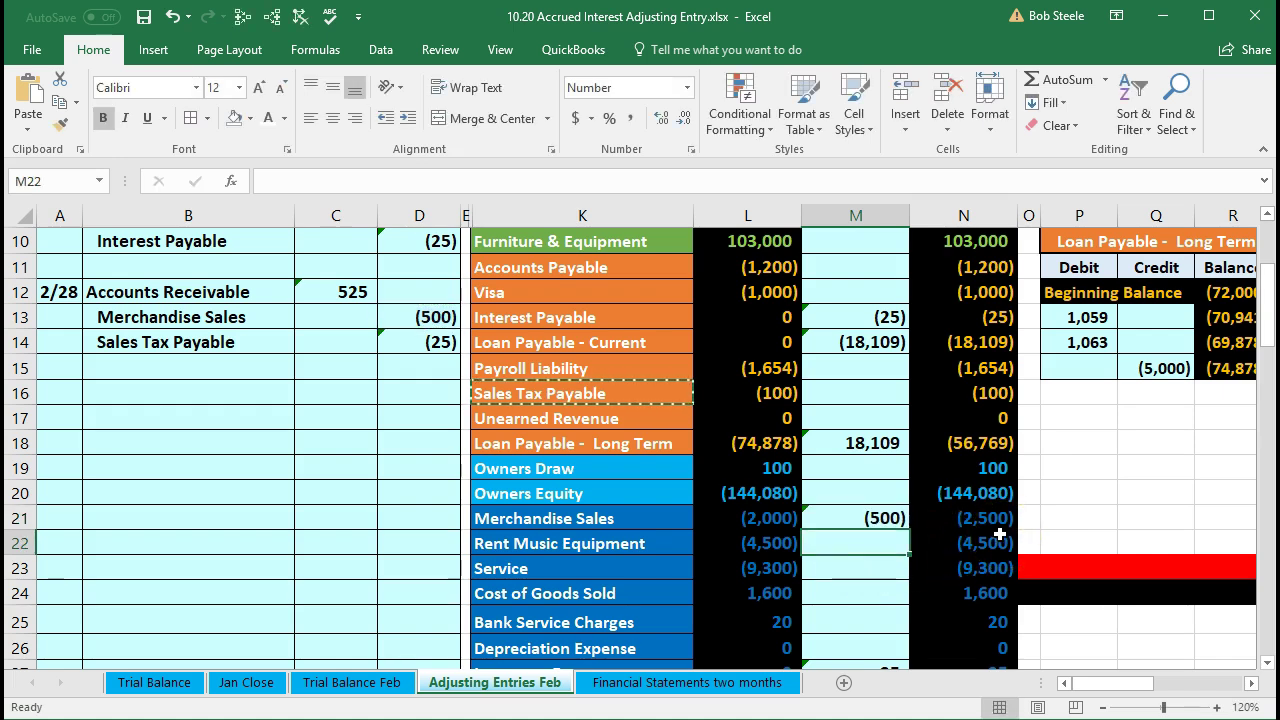
Post the Sales Tax Payable credit to the trial balance by entering =D14 in its Adjustments cell M16.
click(292, 344)
drag(293, 344, 392, 346)
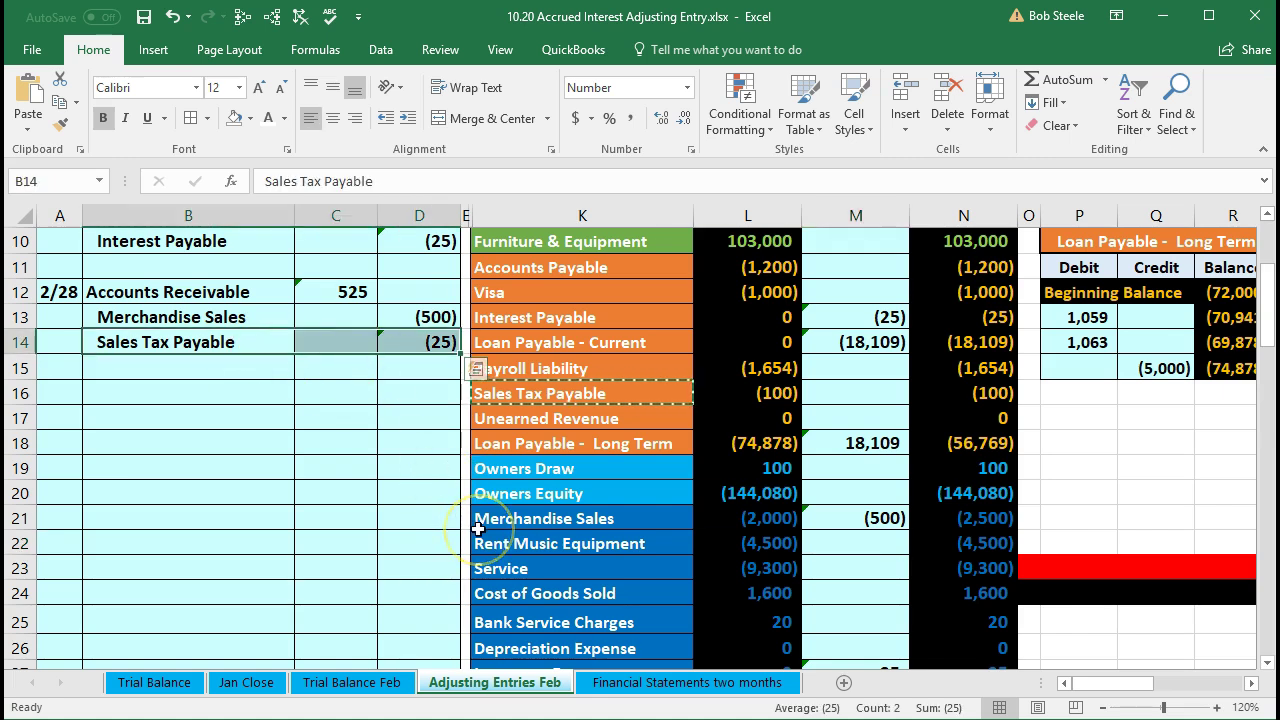
scroll(478, 529, up, 1)
click(544, 466)
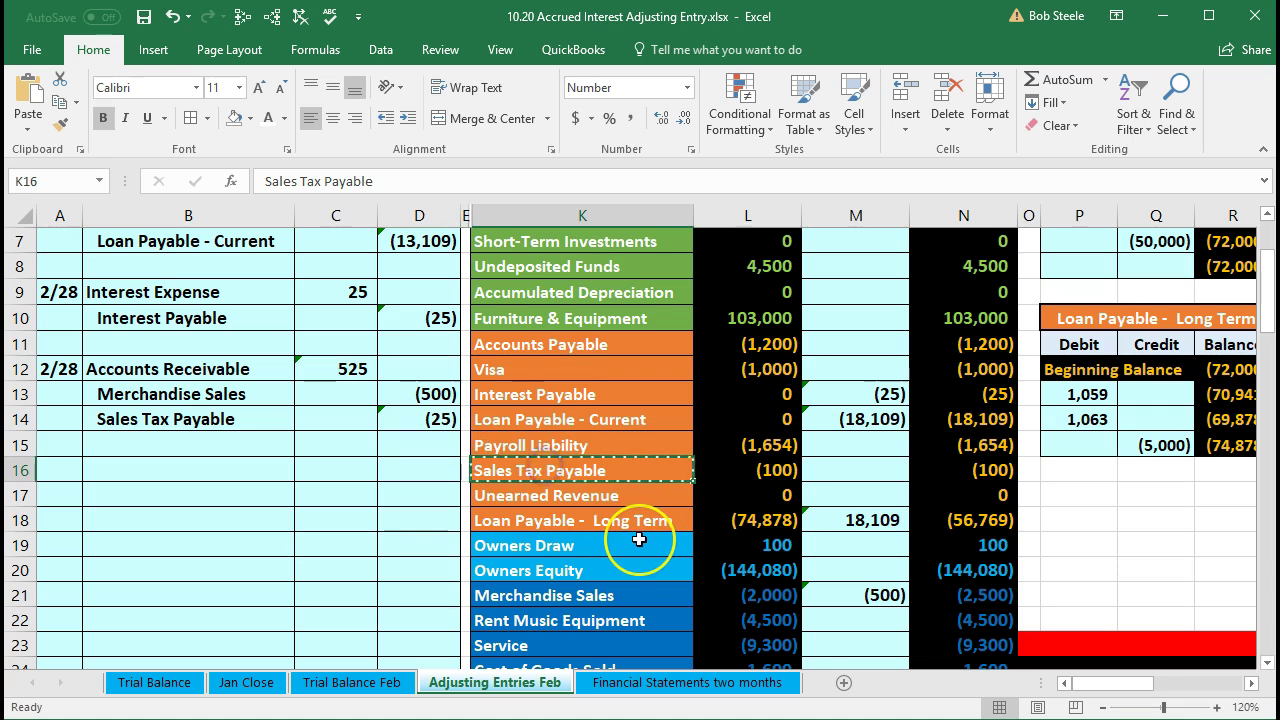
click(828, 469)
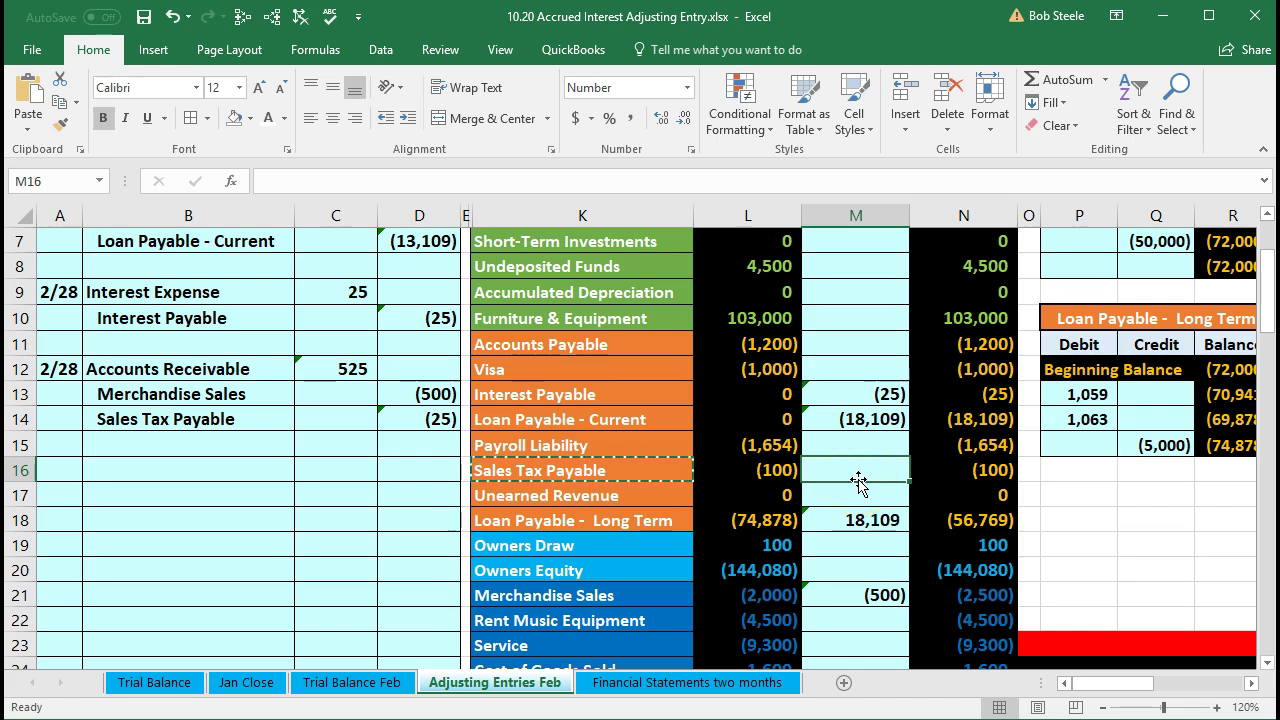
text(=)
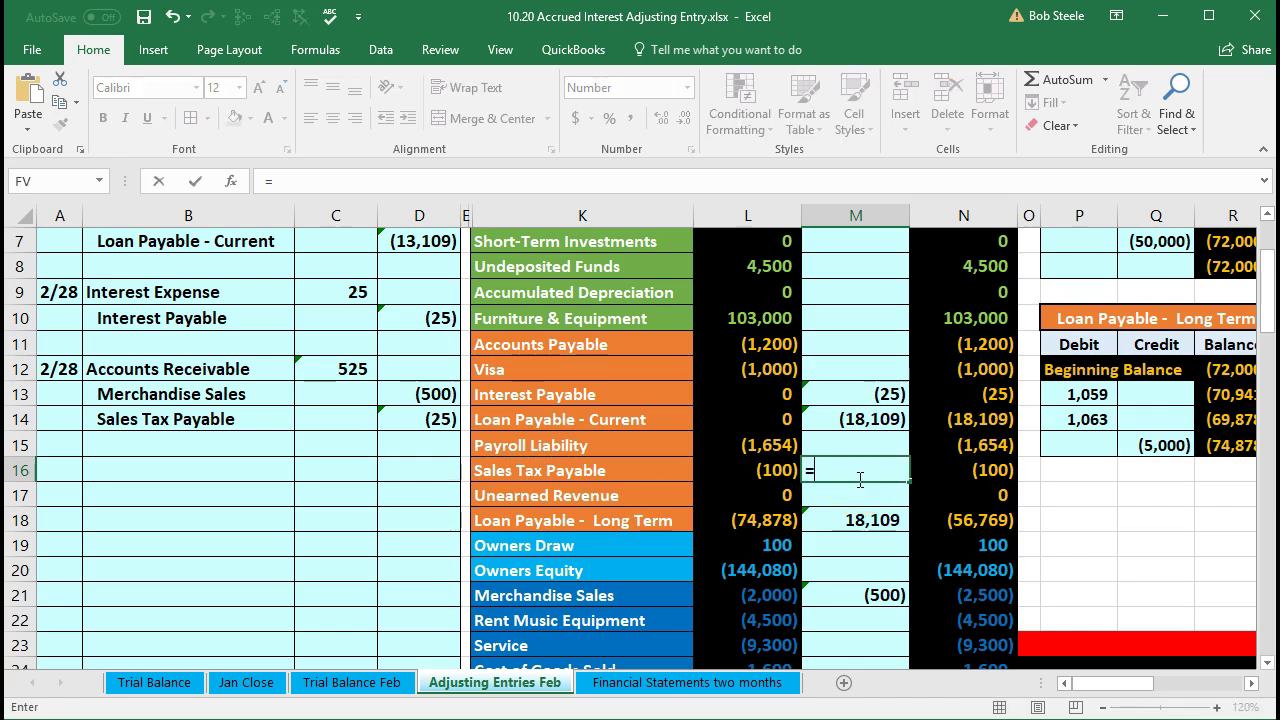
click(441, 421)
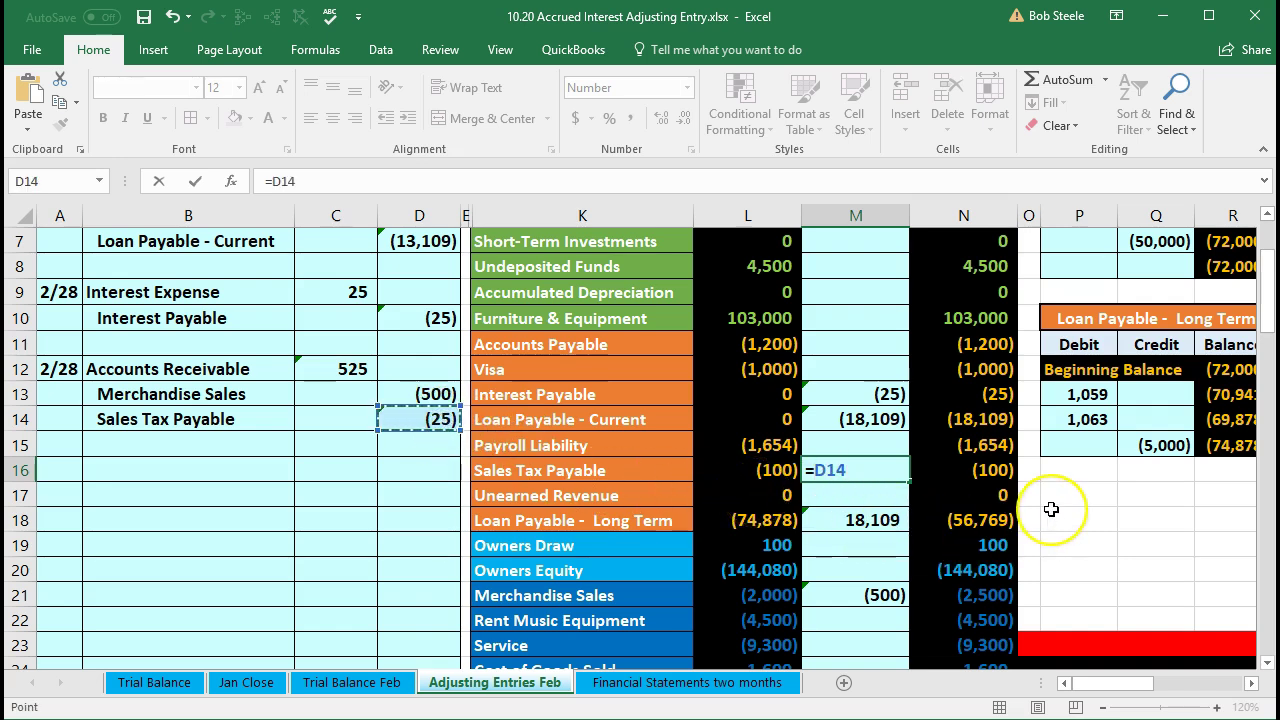
key(Return)
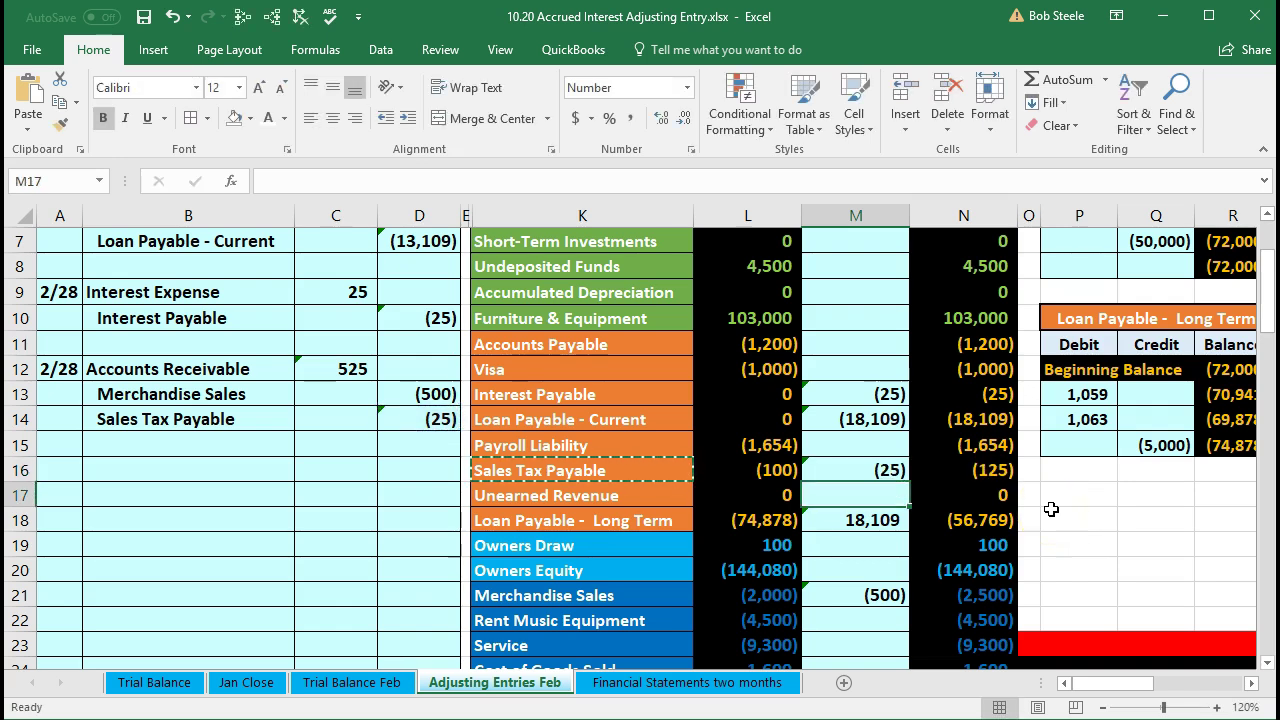
Check the trial balance's debit-credit totals and the adjustments' effect on Net Income in rows 36 and 37.
scroll(1051, 509, down, 3)
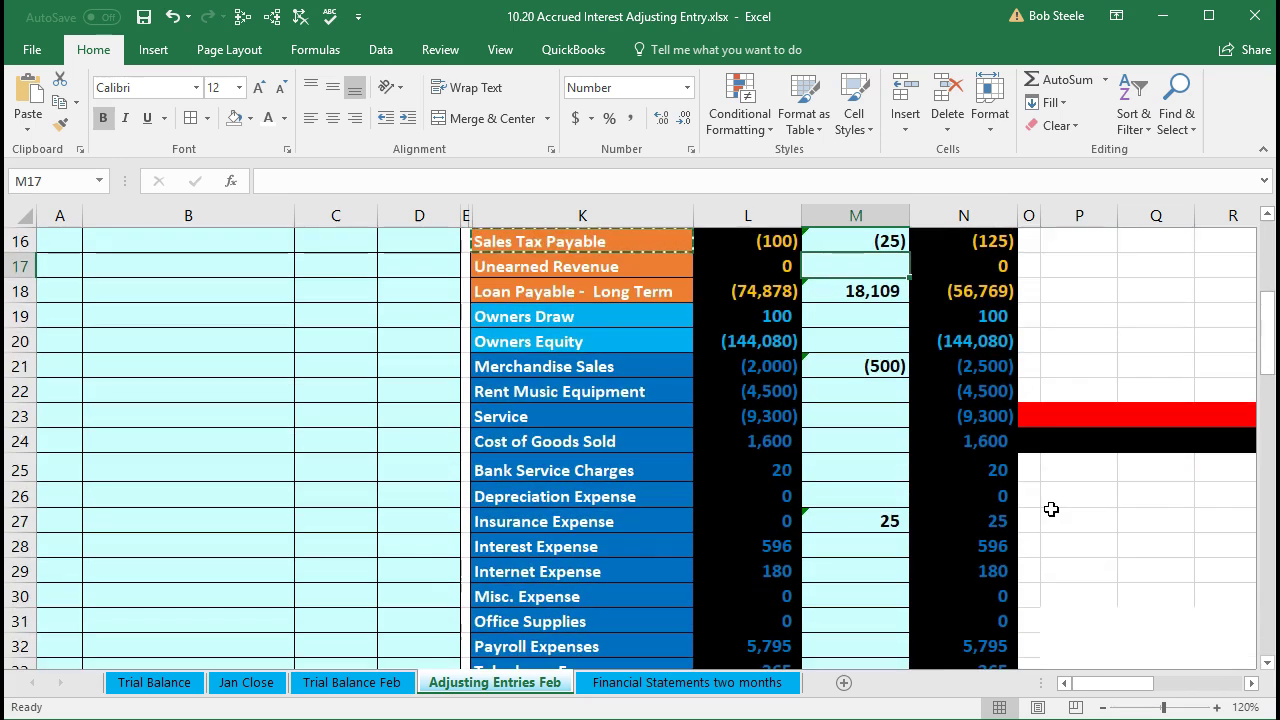
scroll(1051, 509, down, 1)
click(857, 290)
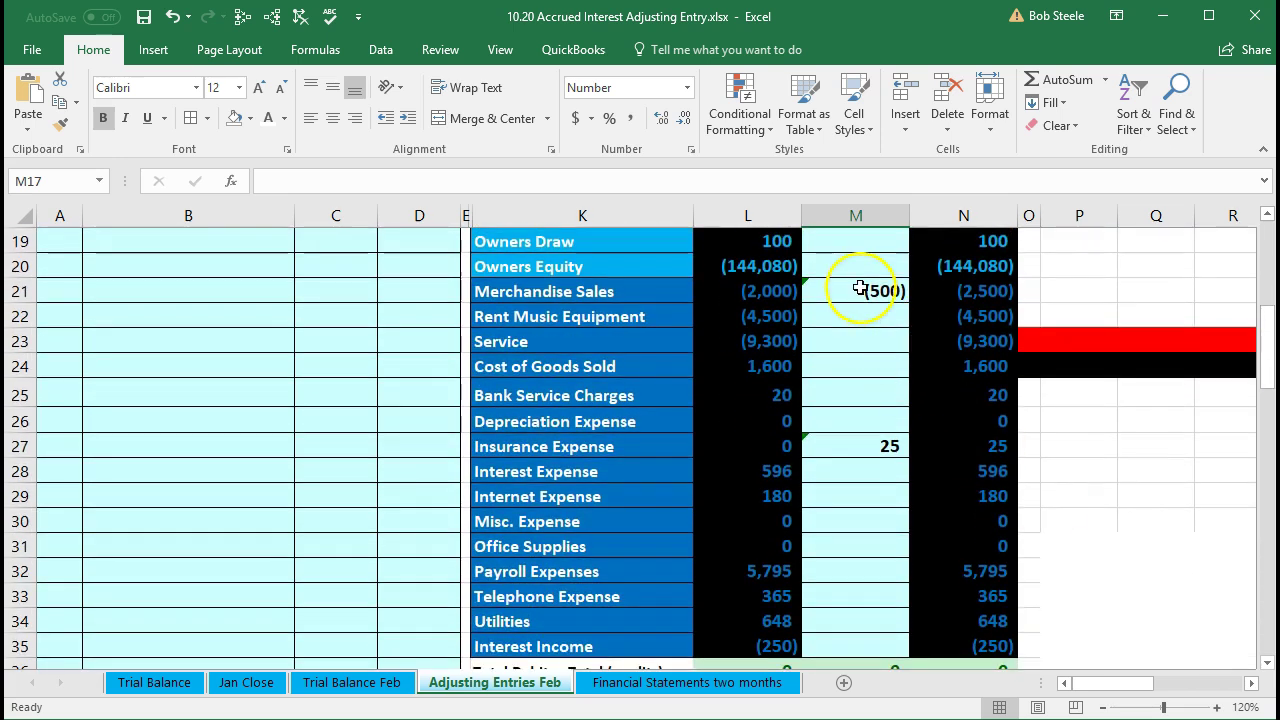
scroll(860, 426, down, 1)
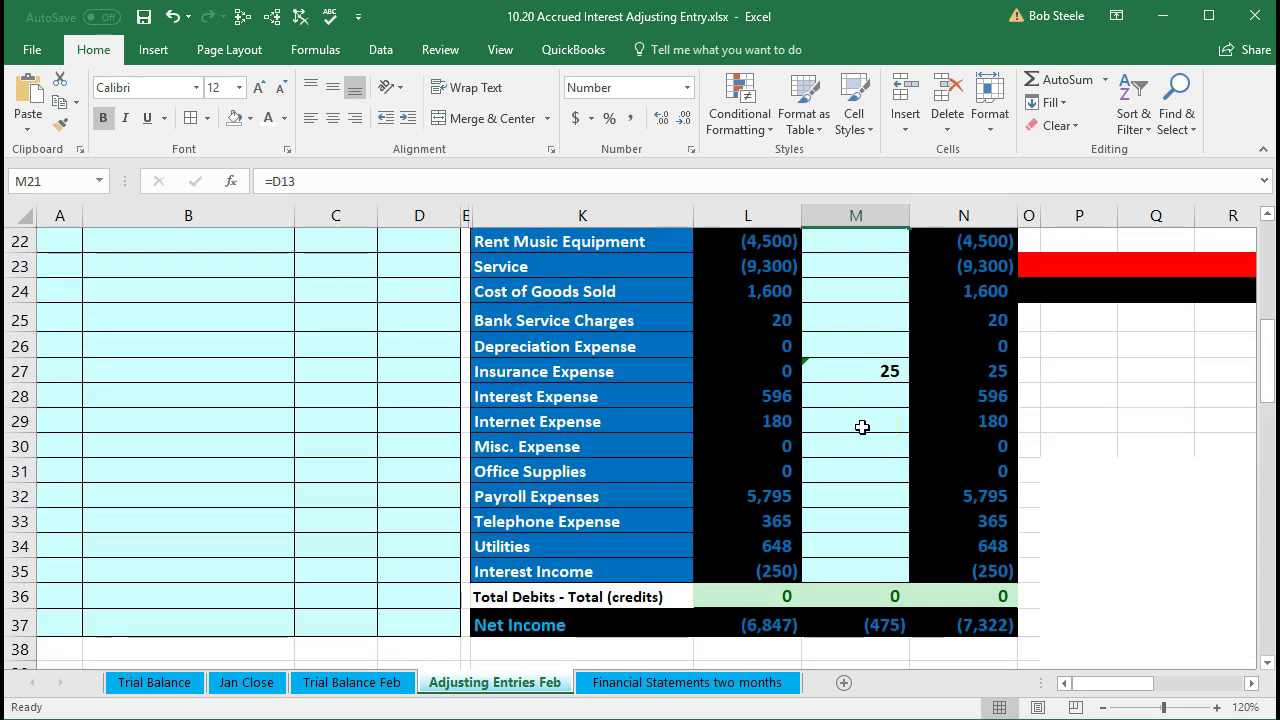
click(776, 625)
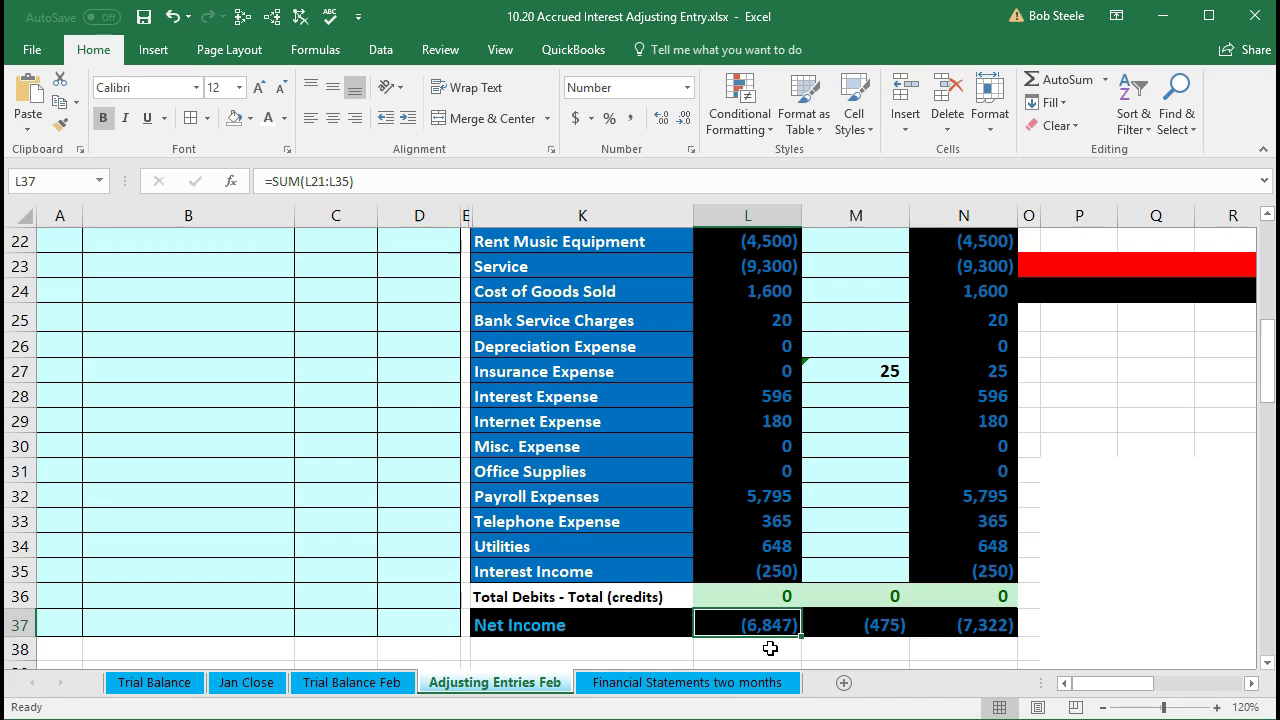
click(873, 628)
scroll(890, 670, up, 1)
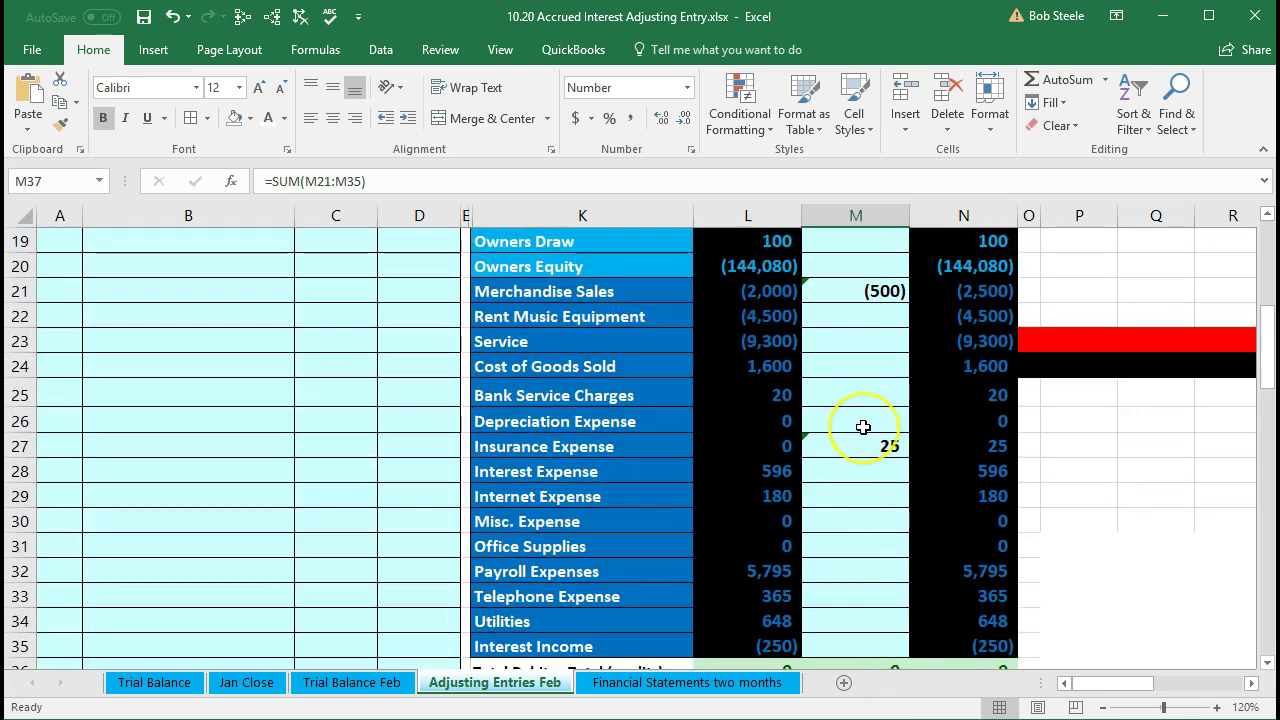
scroll(863, 427, down, 3)
click(860, 637)
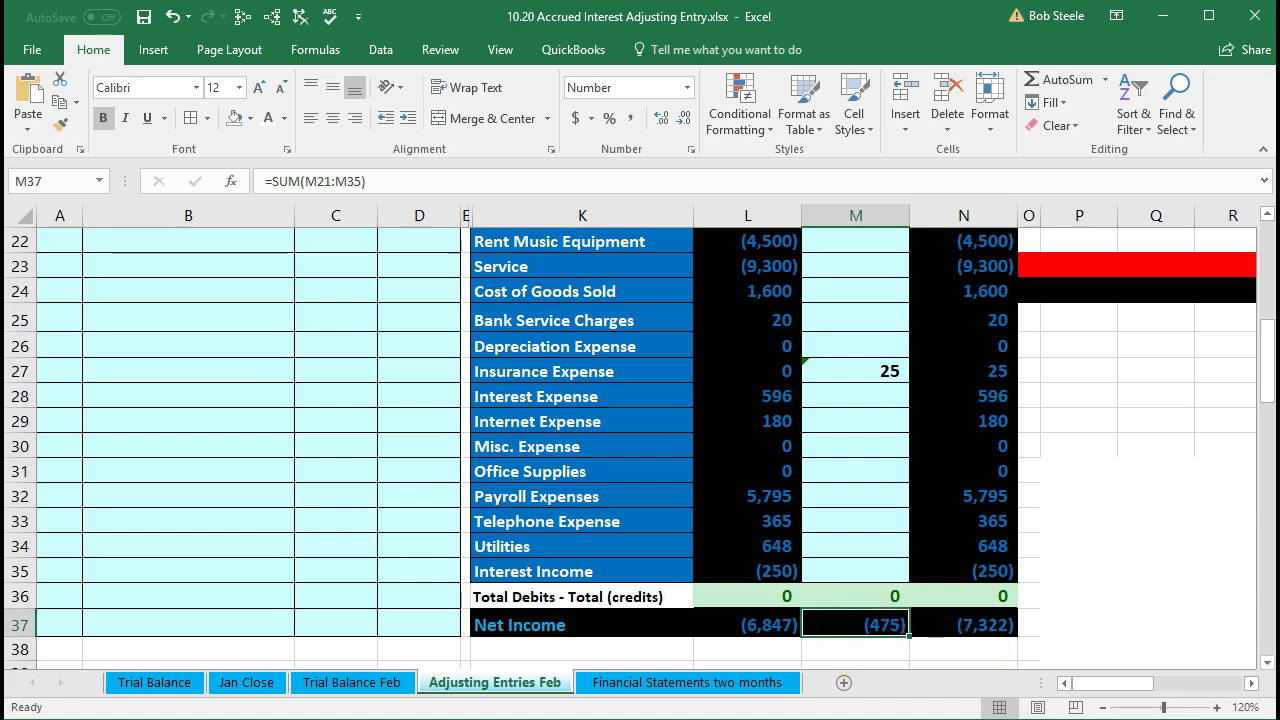
click(349, 523)
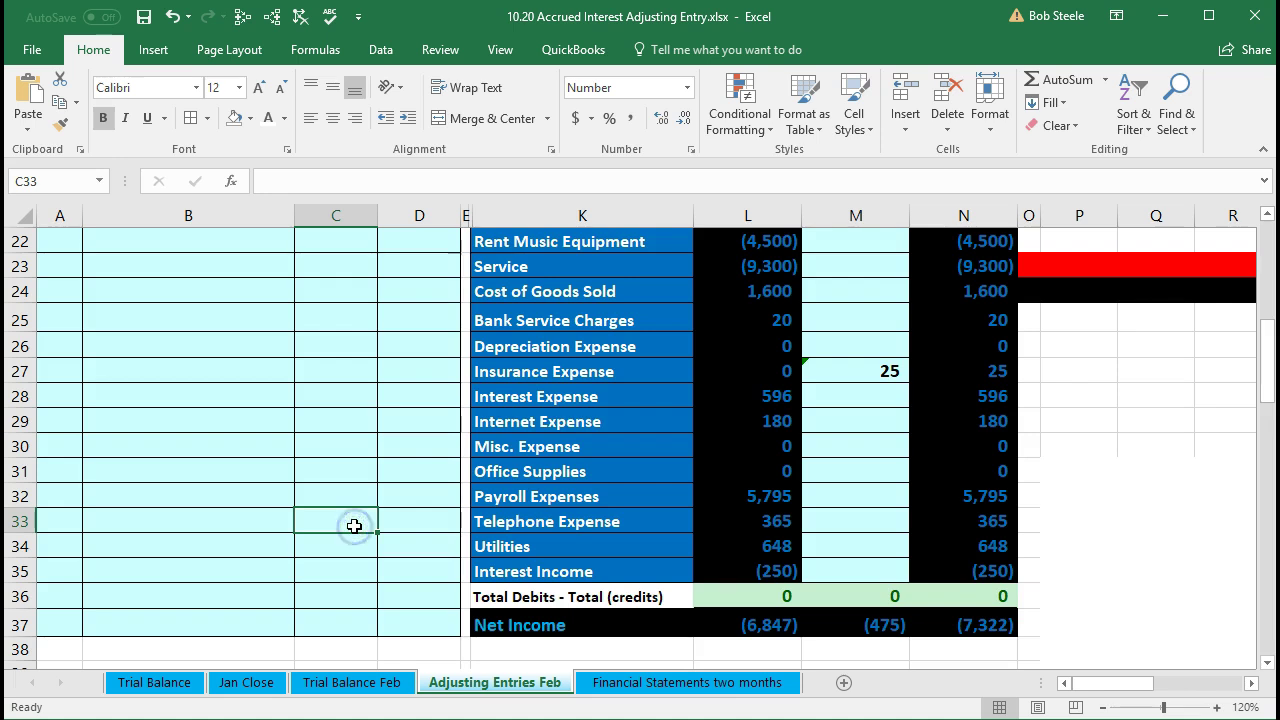
Copy the Inventory Asset account name from the trial balance into B17 as values only.
scroll(354, 526, up, 3)
scroll(354, 526, up, 5)
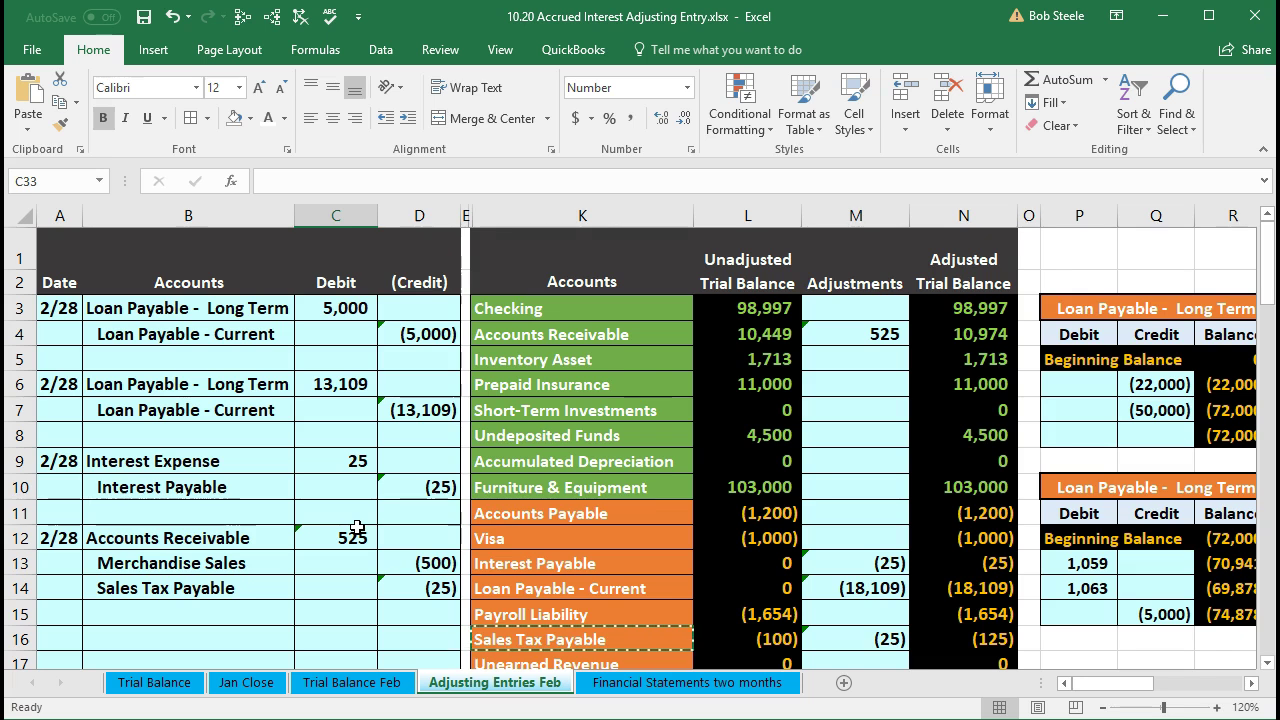
click(530, 360)
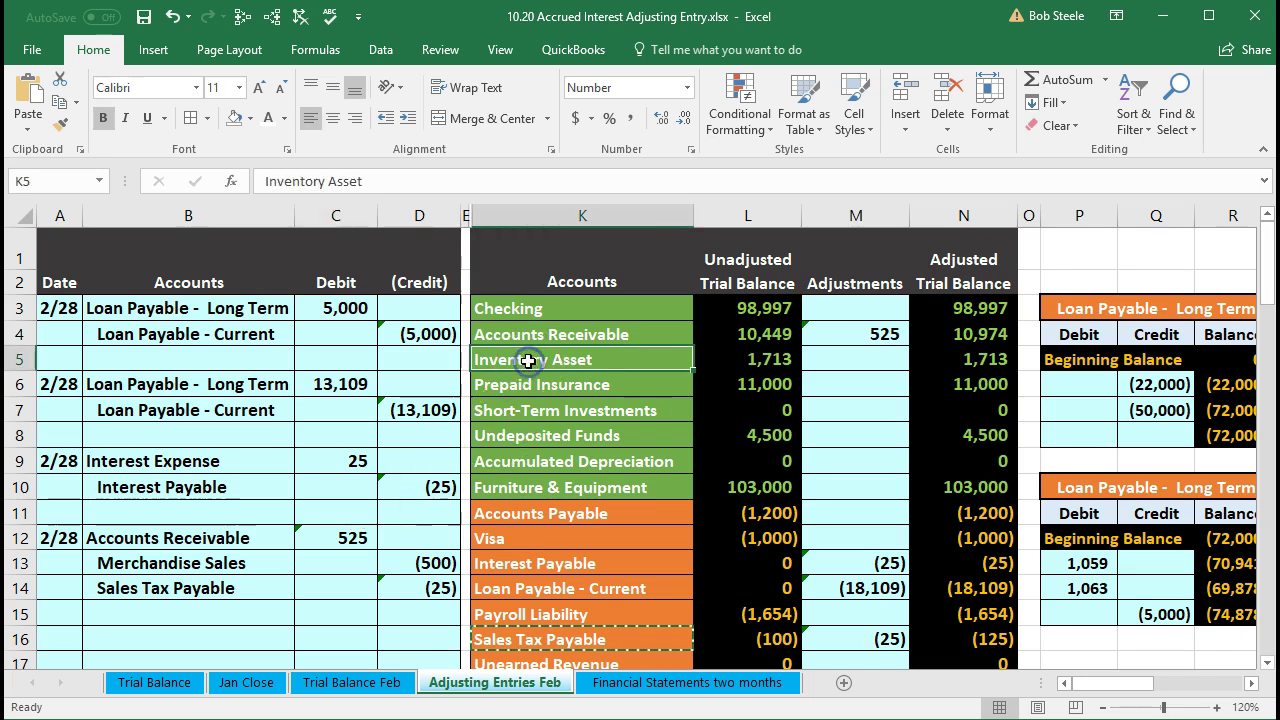
click(686, 352)
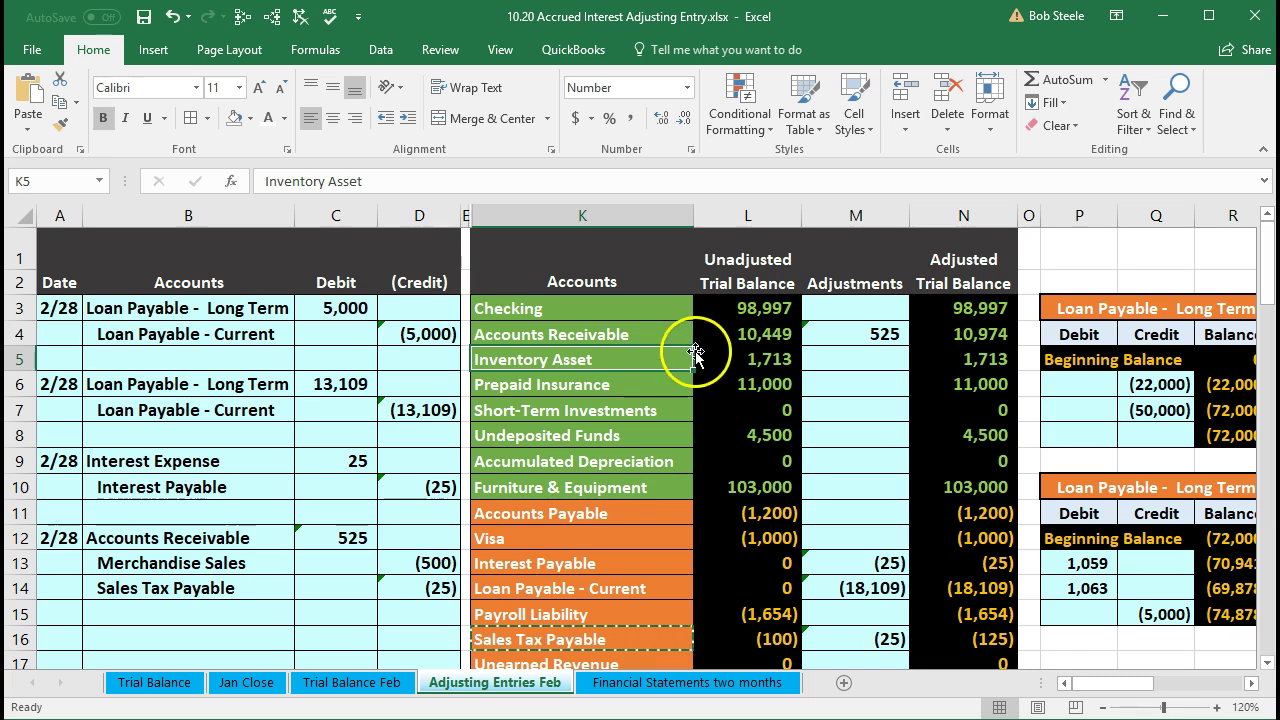
click(651, 361)
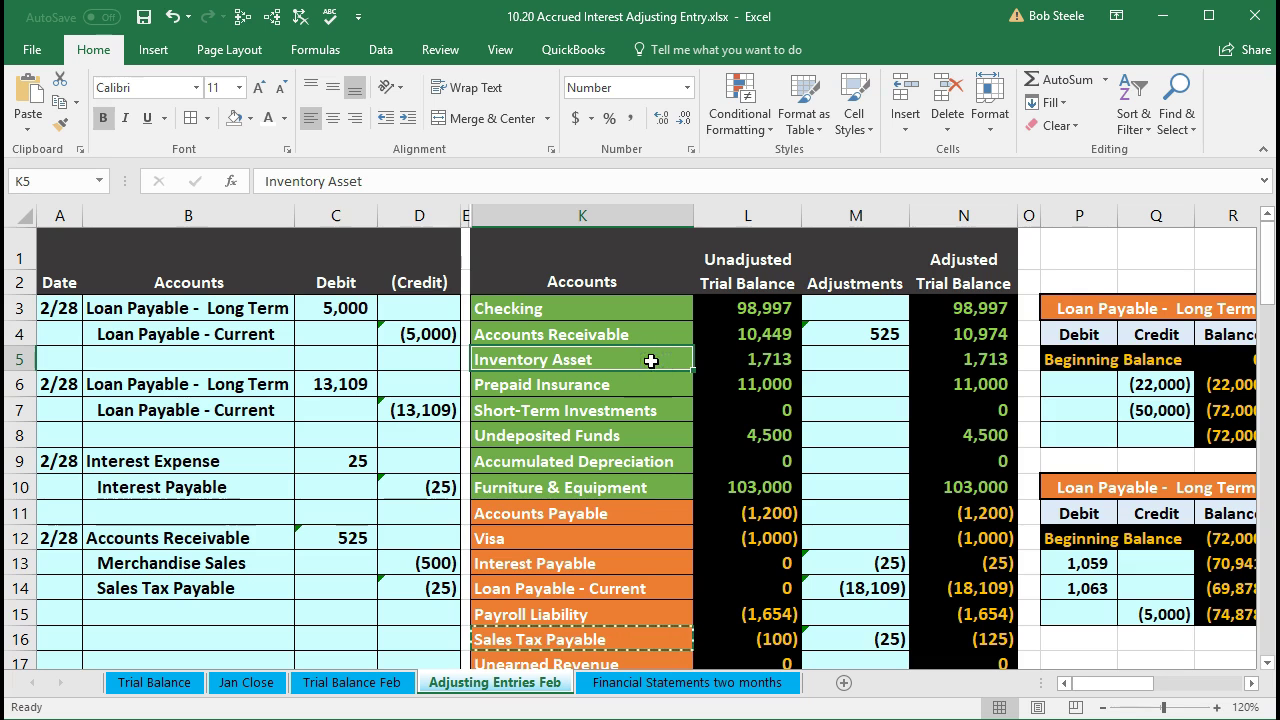
right_click(651, 361)
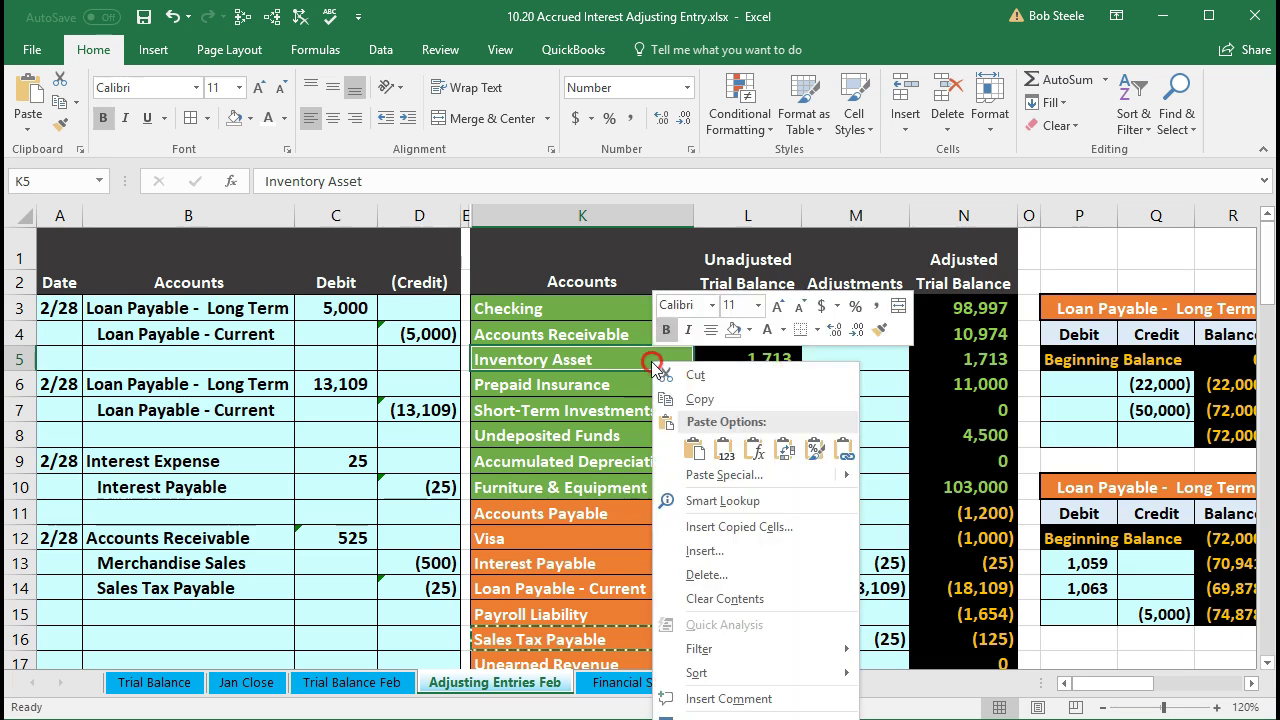
click(672, 398)
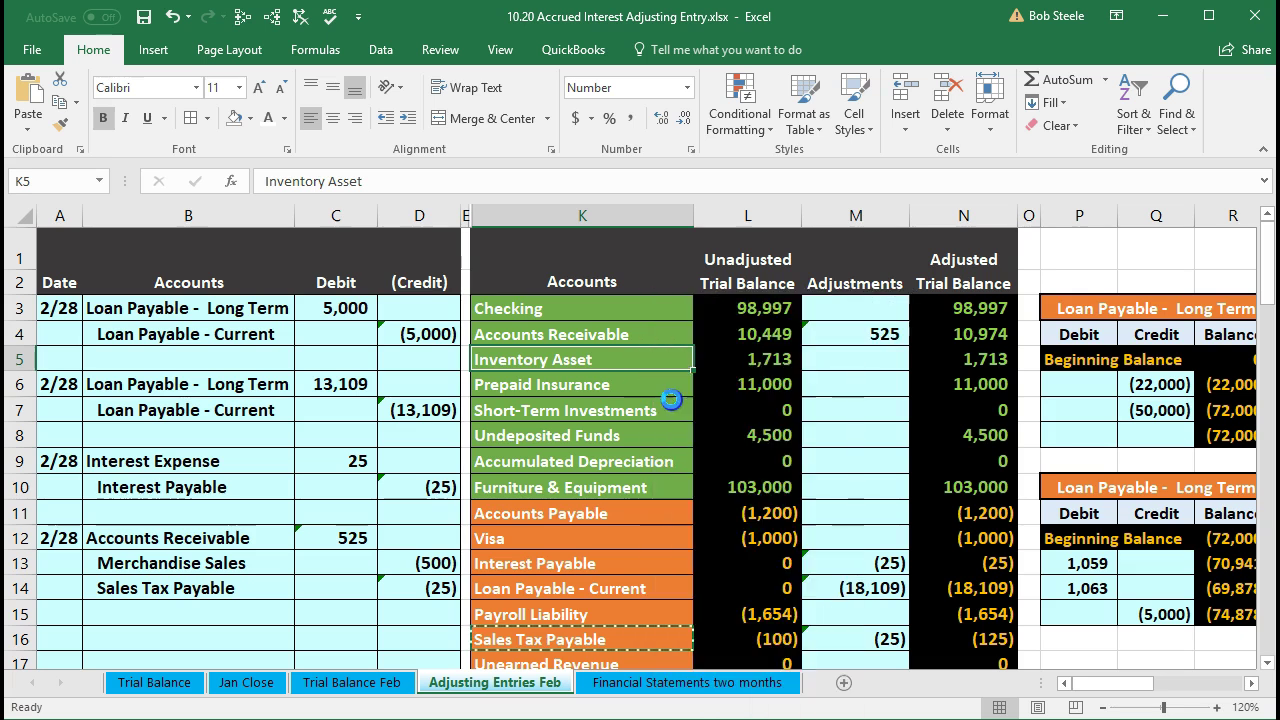
click(180, 610)
scroll(178, 600, down, 1)
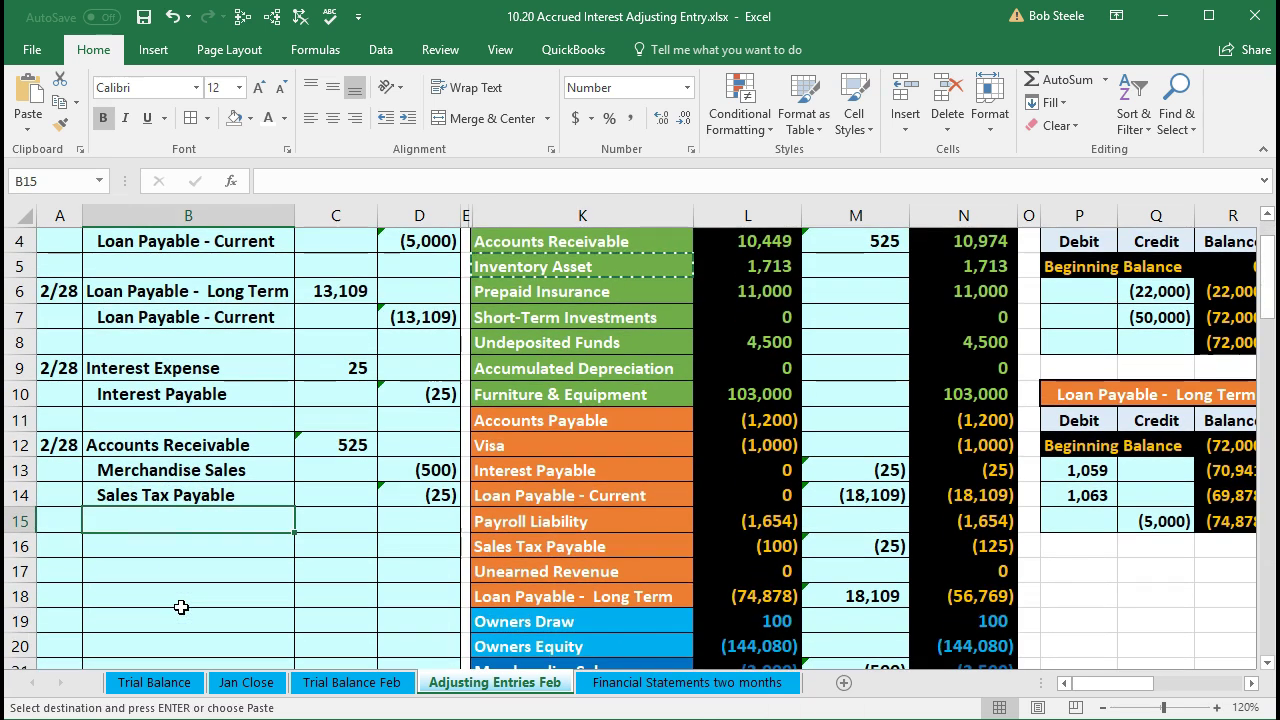
click(168, 548)
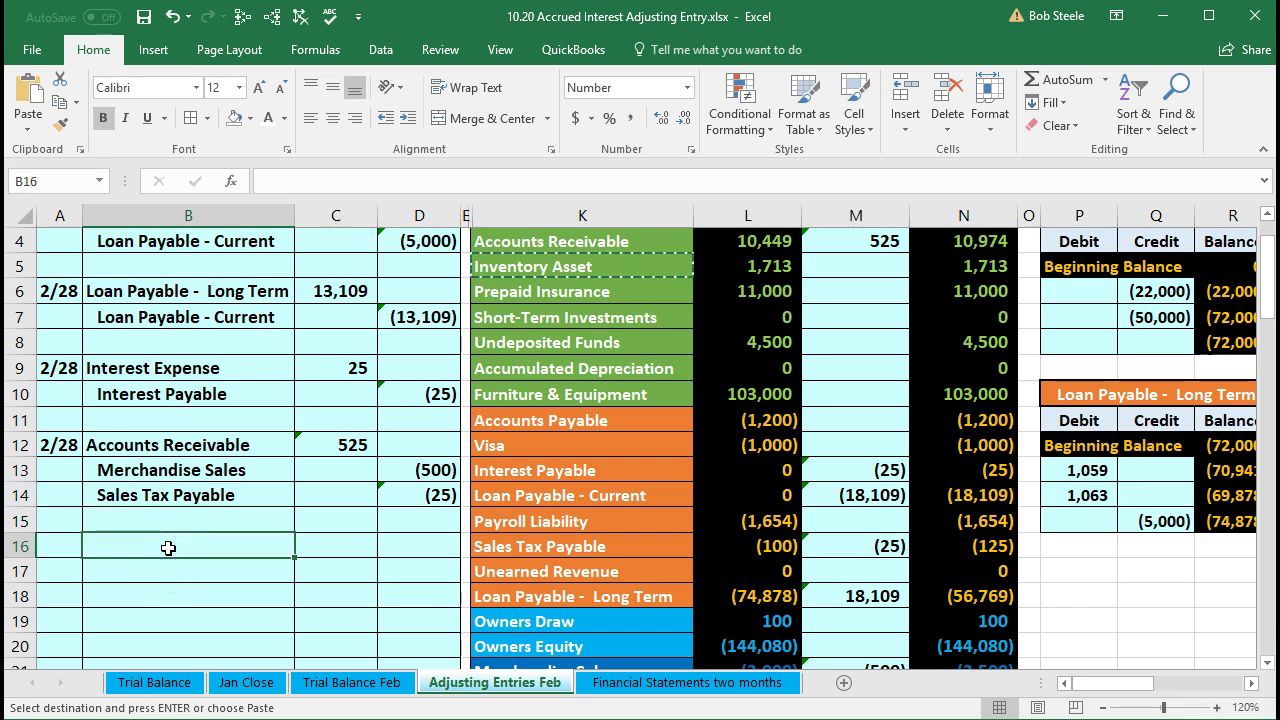
click(164, 565)
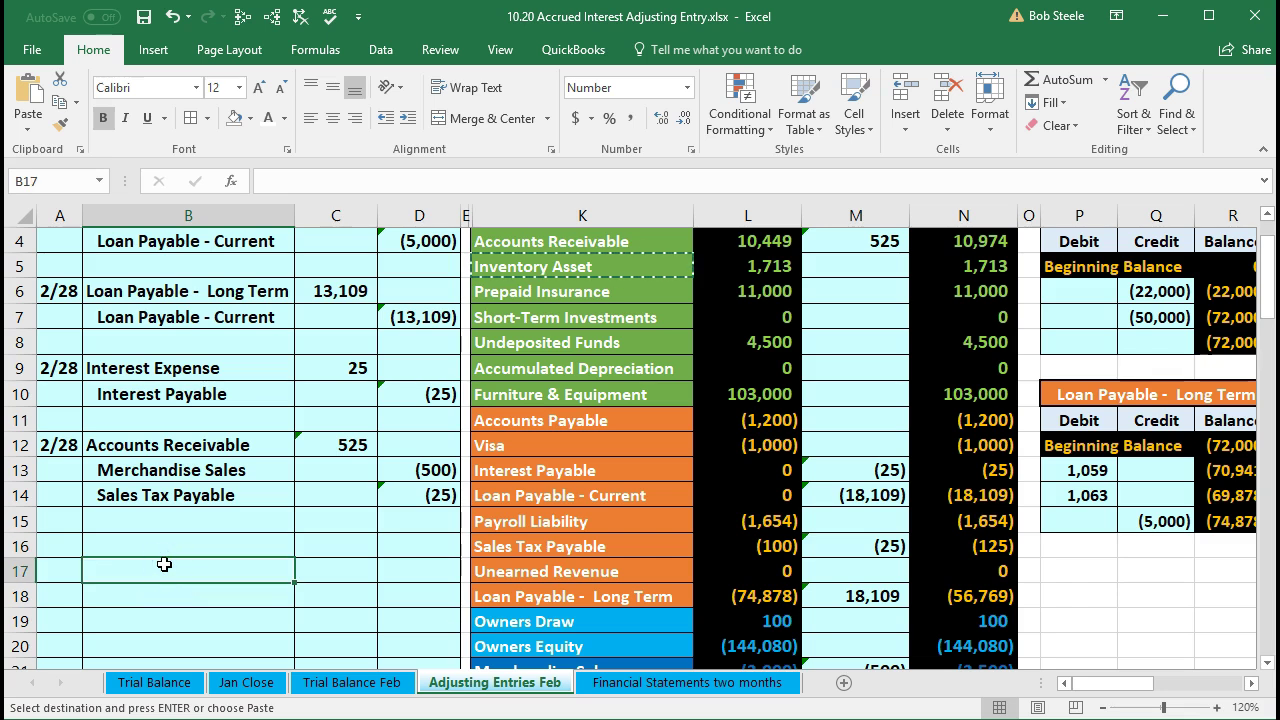
right_click(107, 573)
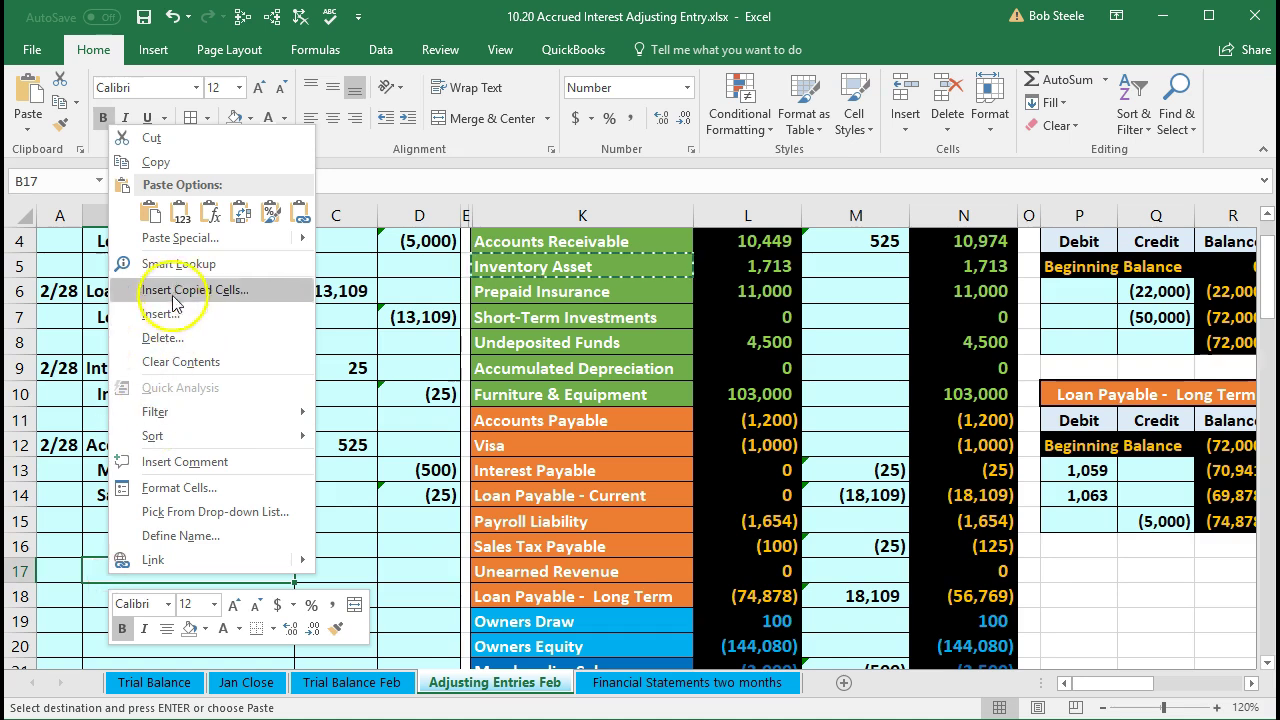
click(182, 214)
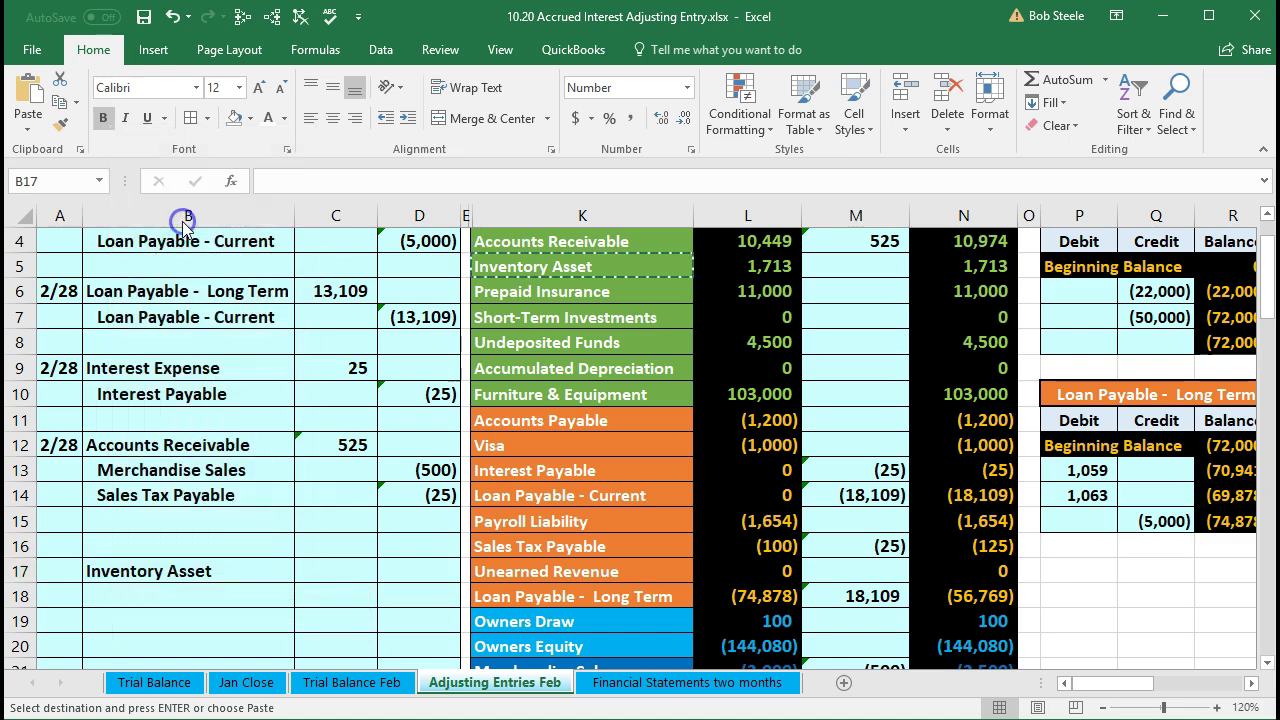
Look up the unit cost of the ELP item in its inventory record on the Trial Balance Feb sheet.
click(423, 575)
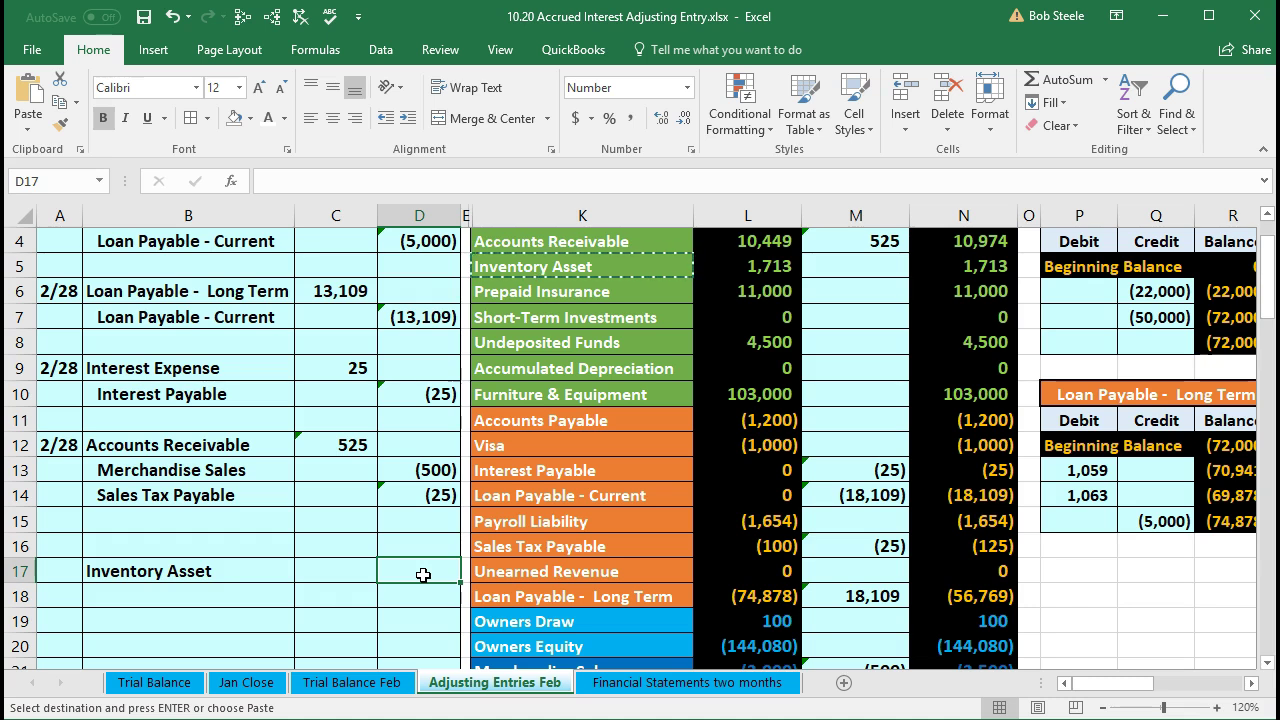
click(388, 689)
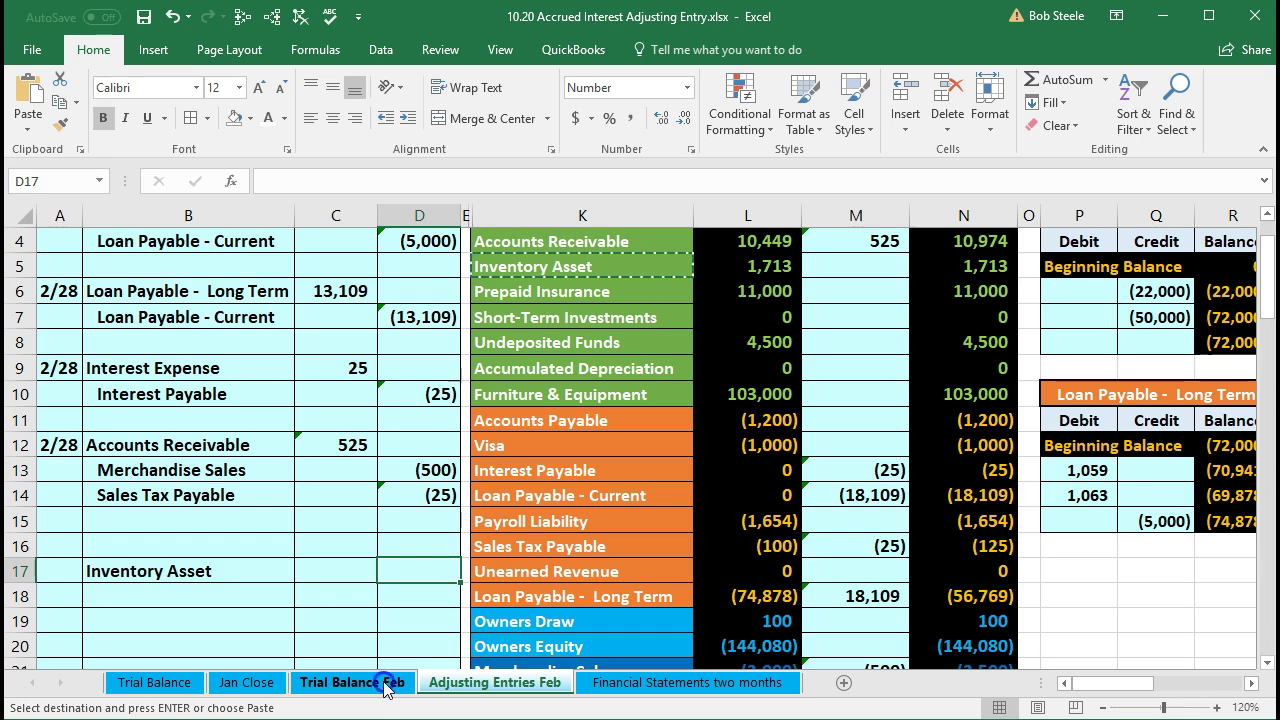
click(386, 685)
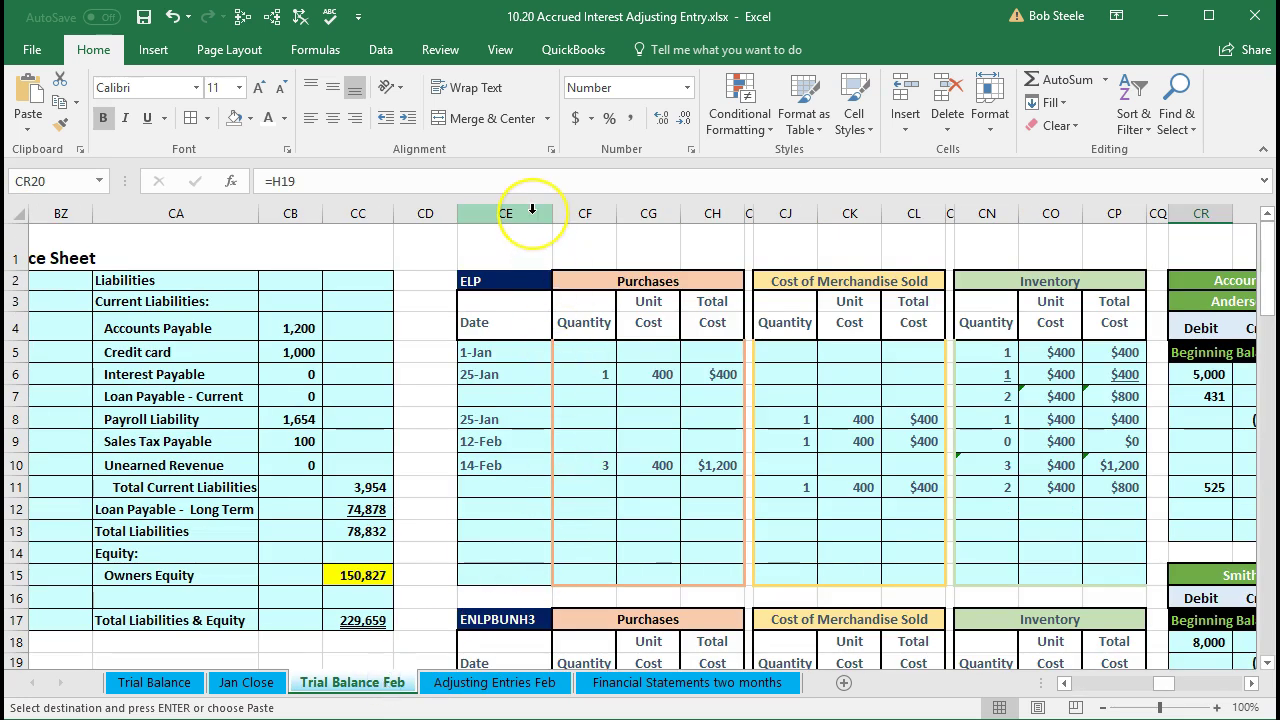
drag(532, 210, 1092, 232)
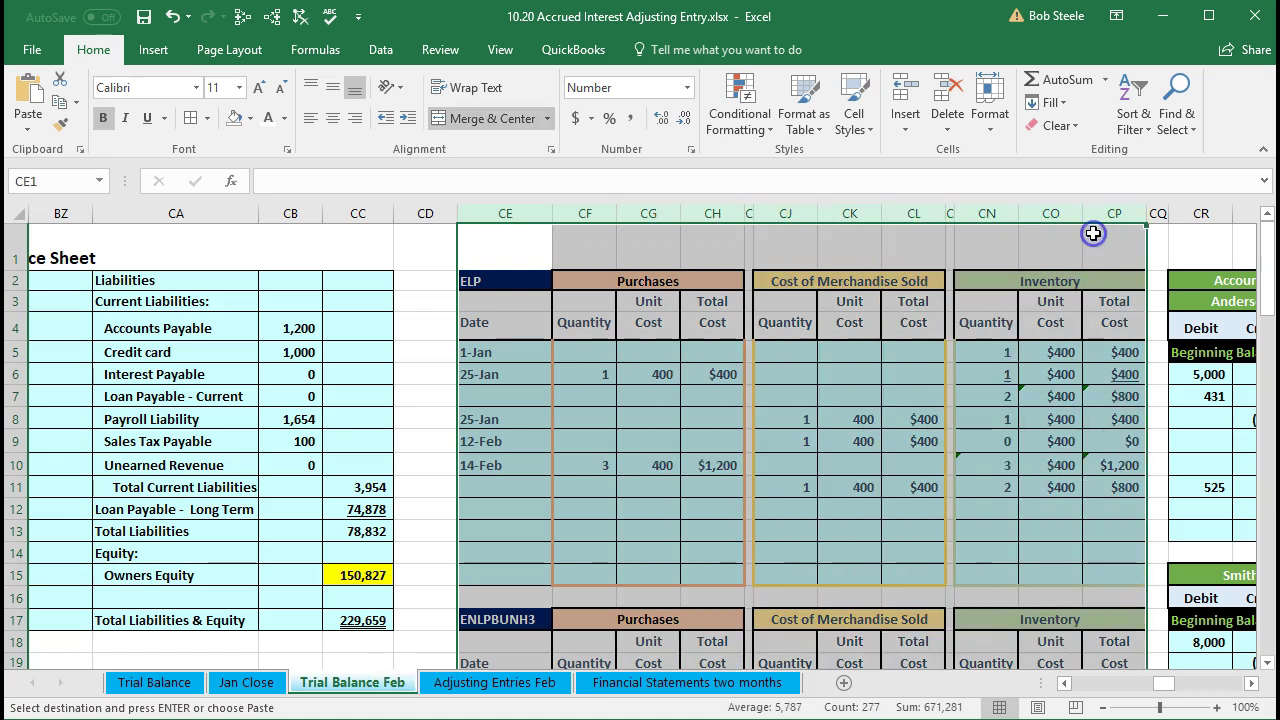
click(838, 410)
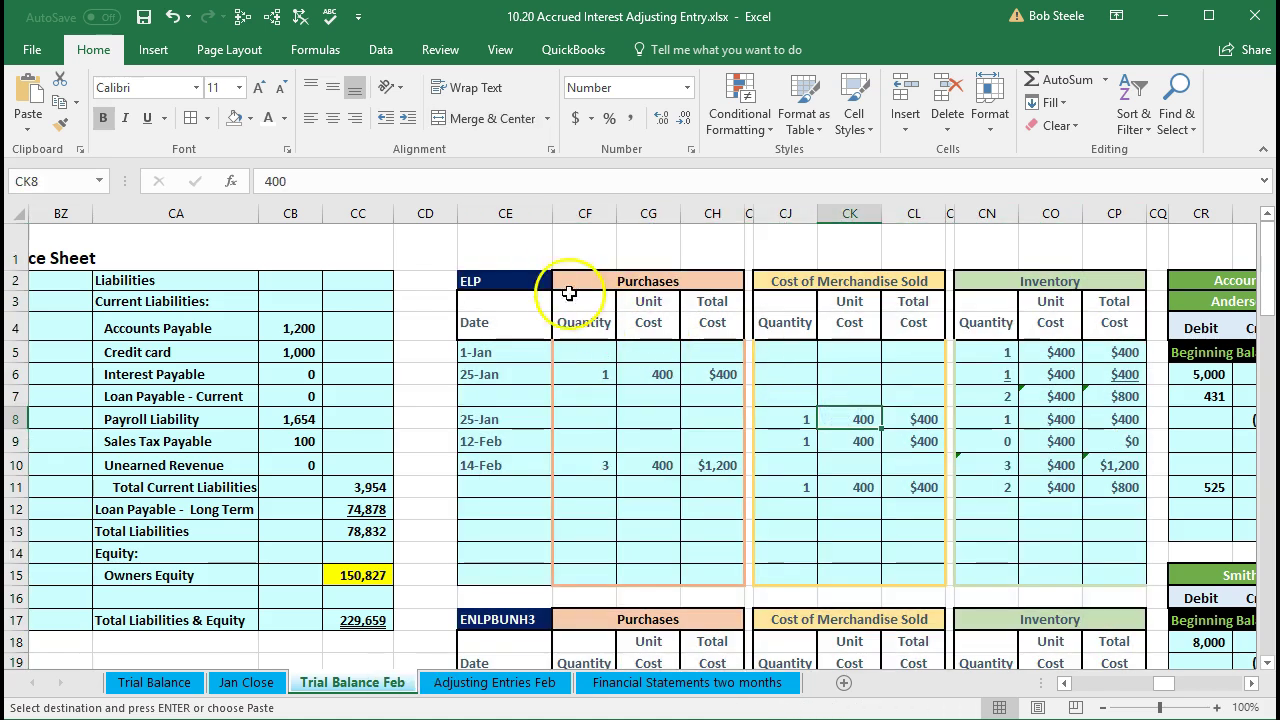
click(514, 275)
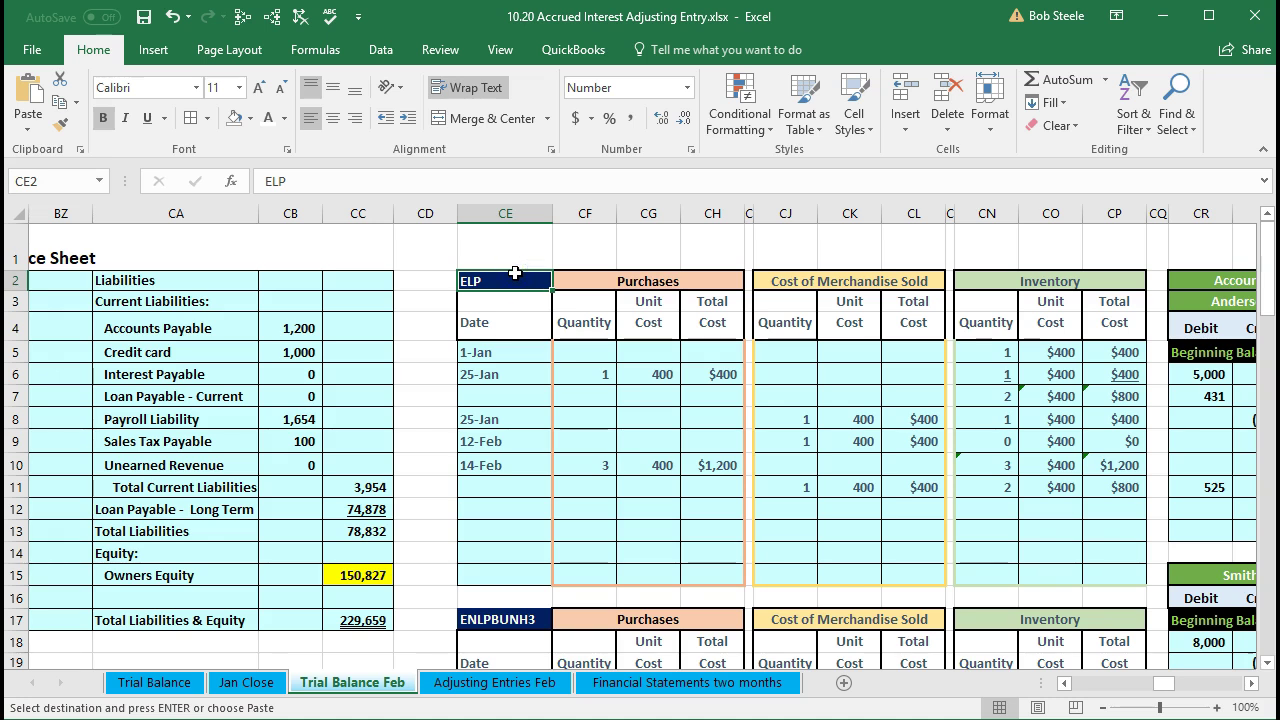
click(1038, 487)
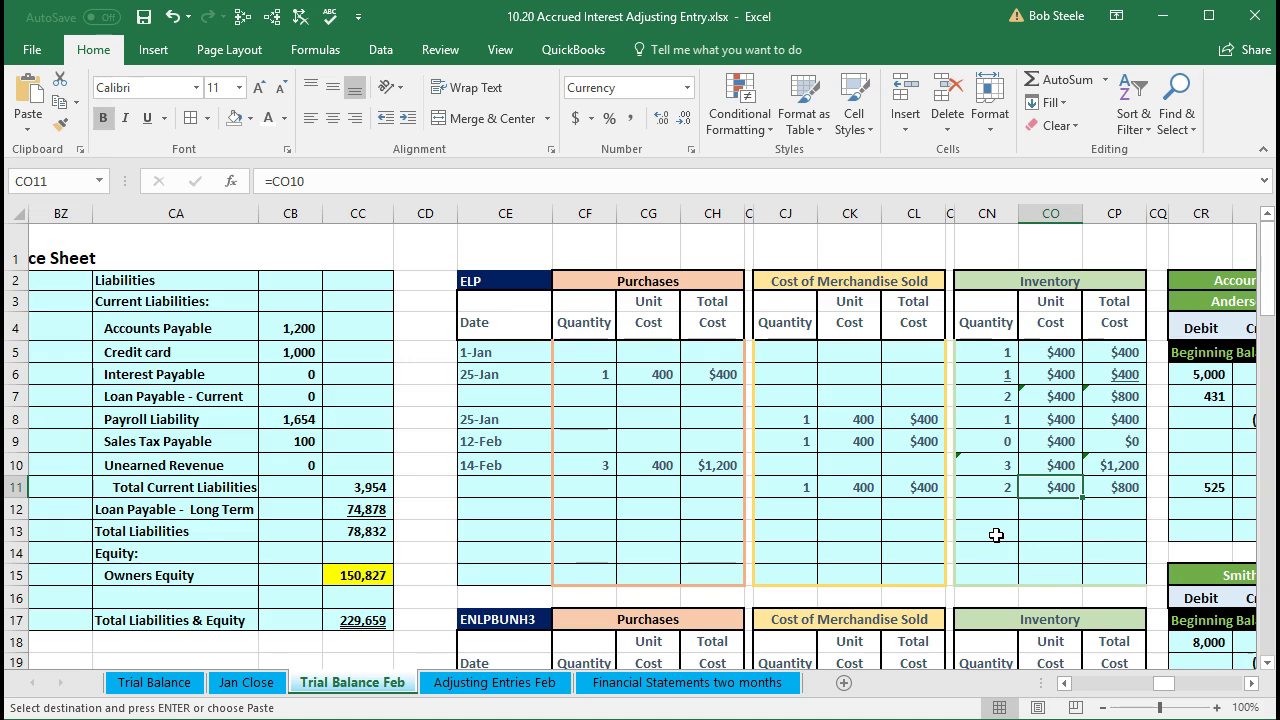
Enter -400 as the Inventory Asset credit in D17 of the Adjusting Entries Feb sheet.
click(541, 686)
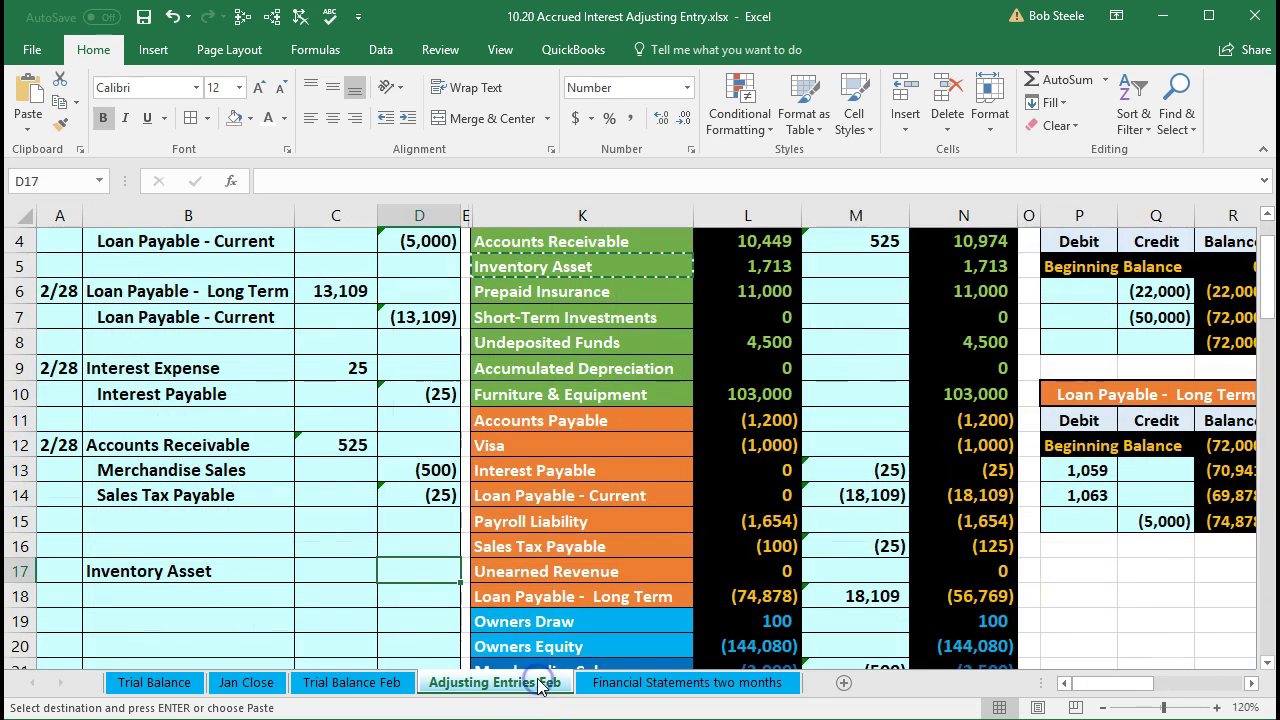
click(434, 578)
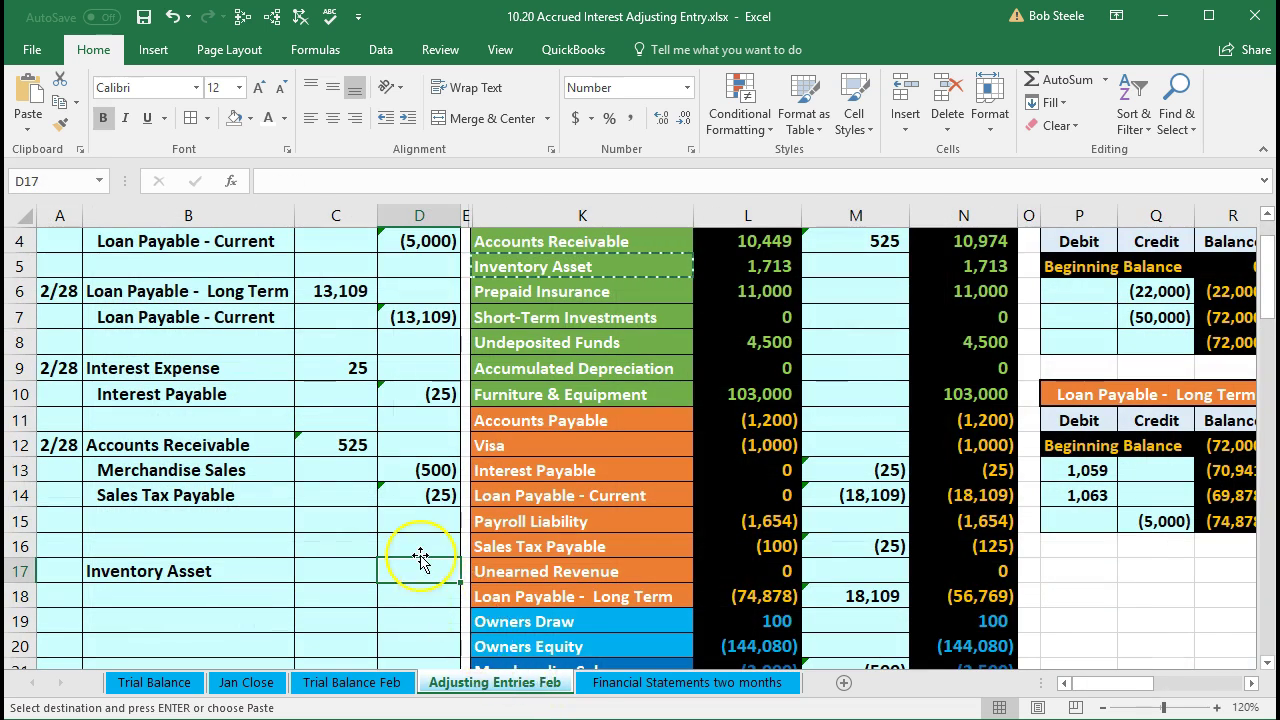
text(-)
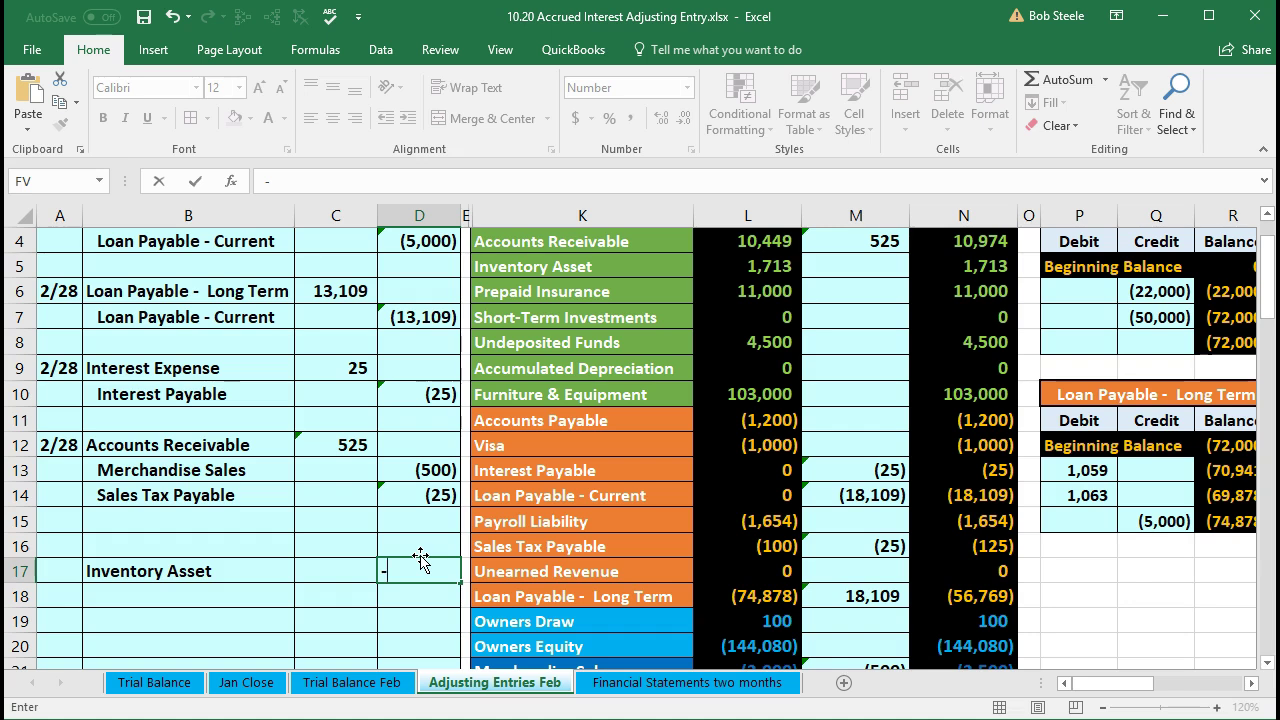
text(400)
key(Return)
key(Left)
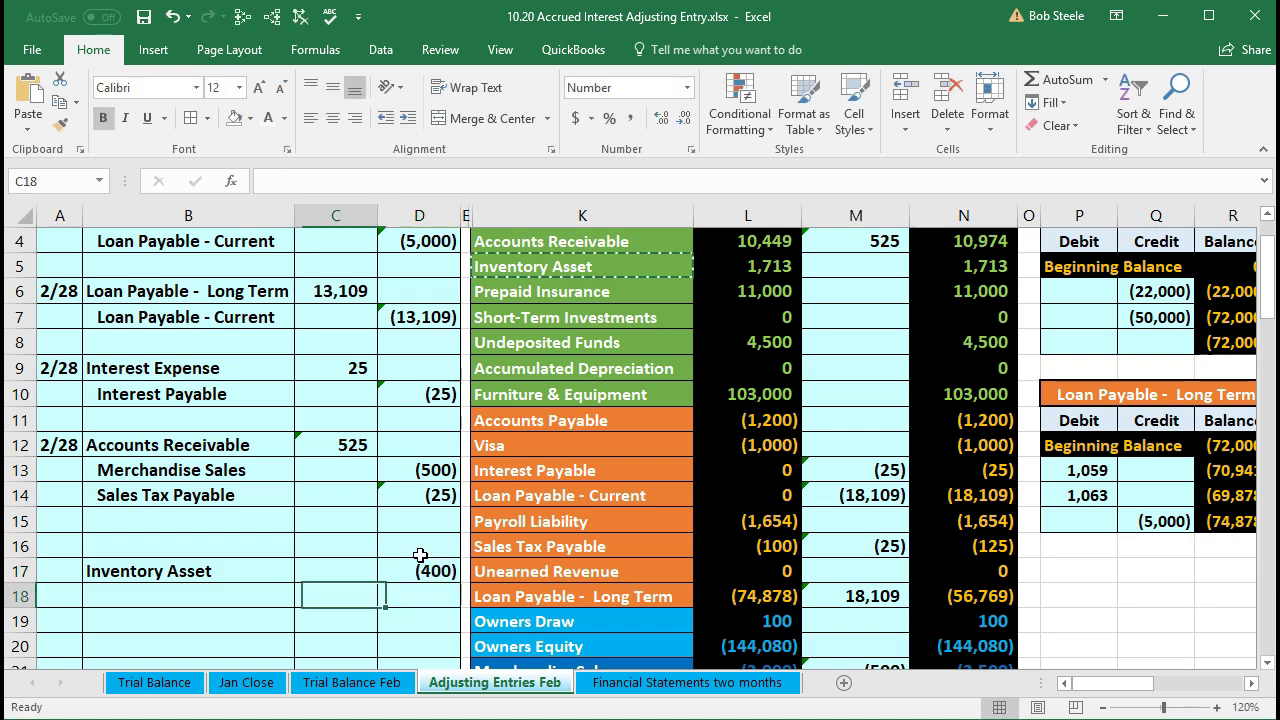
Enter the formula -D17 in C16 as the debit offsetting the Inventory Asset credit.
key(Up)
key(Up)
text(-)
key(Down)
key(Right)
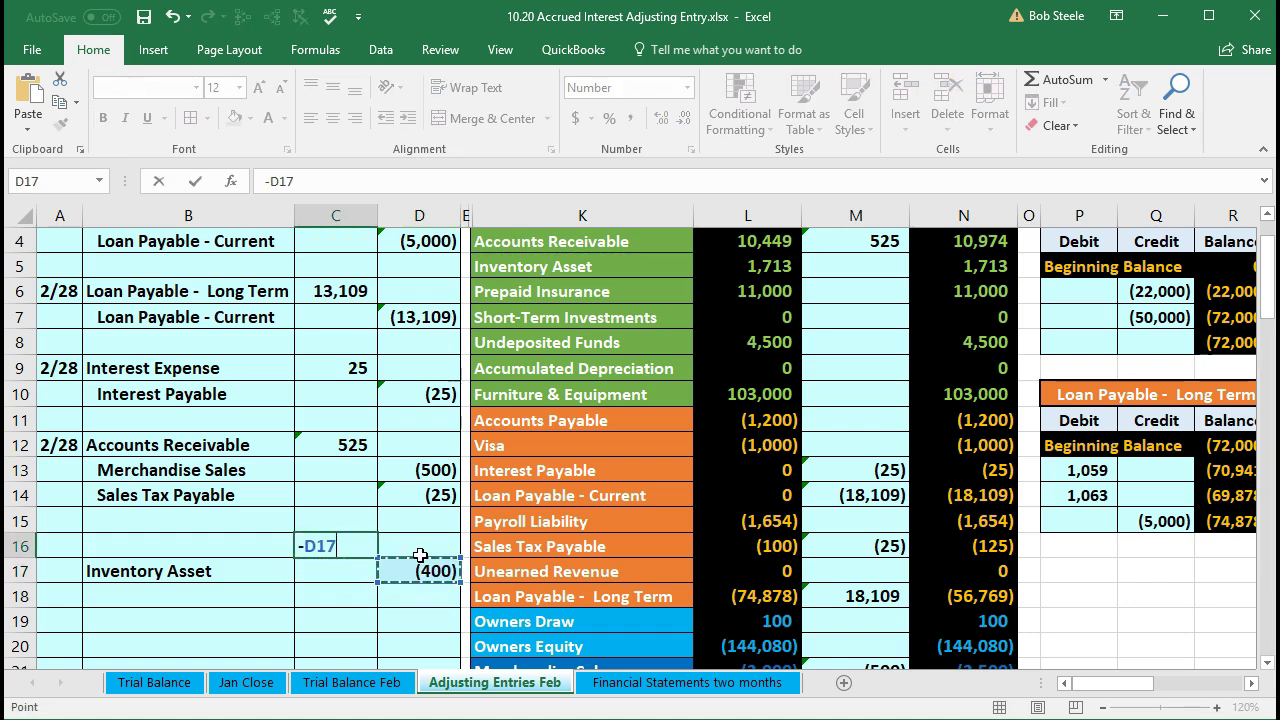
key(Return)
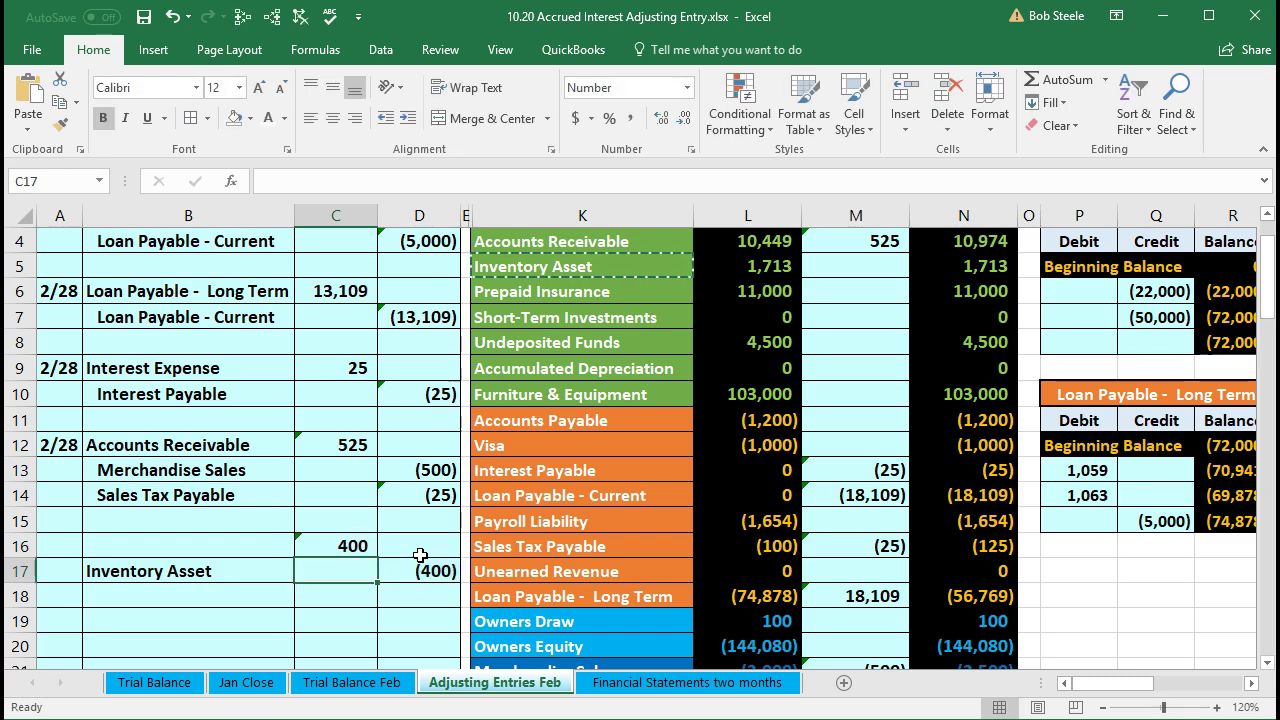
Copy the Cost of Goods Sold account name from the trial balance into B16 as values only.
click(256, 548)
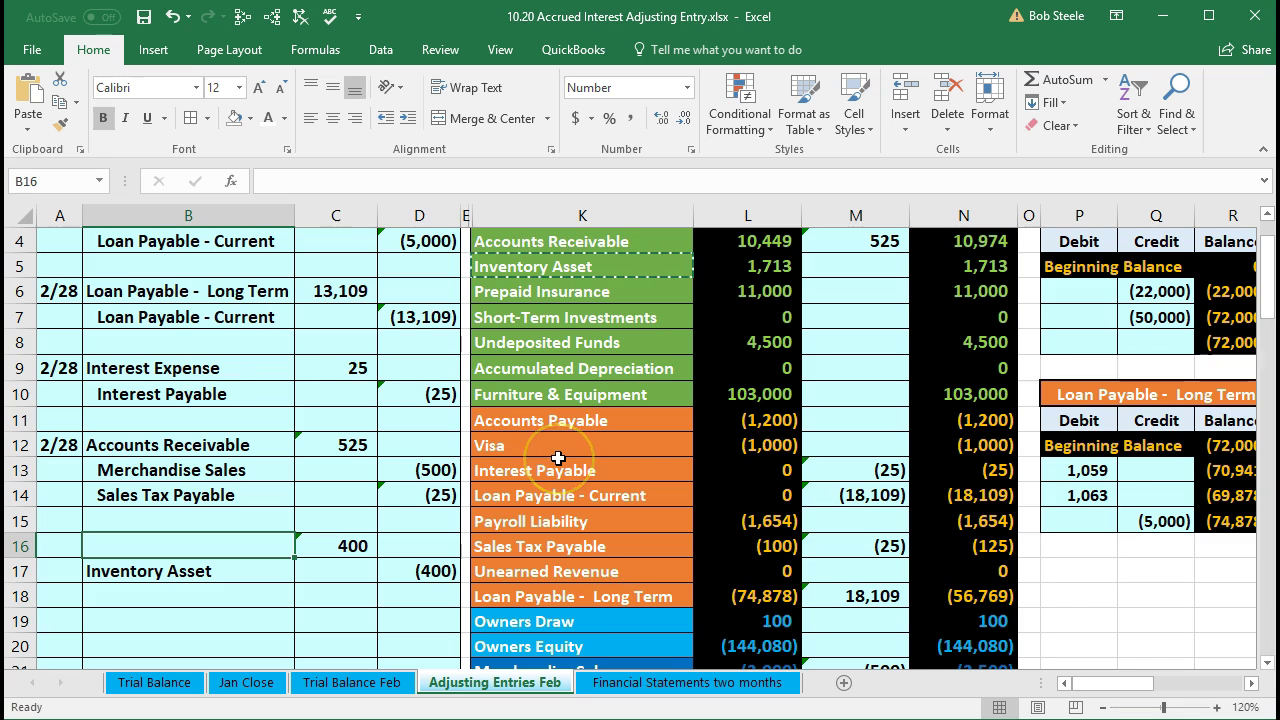
scroll(558, 458, down, 3)
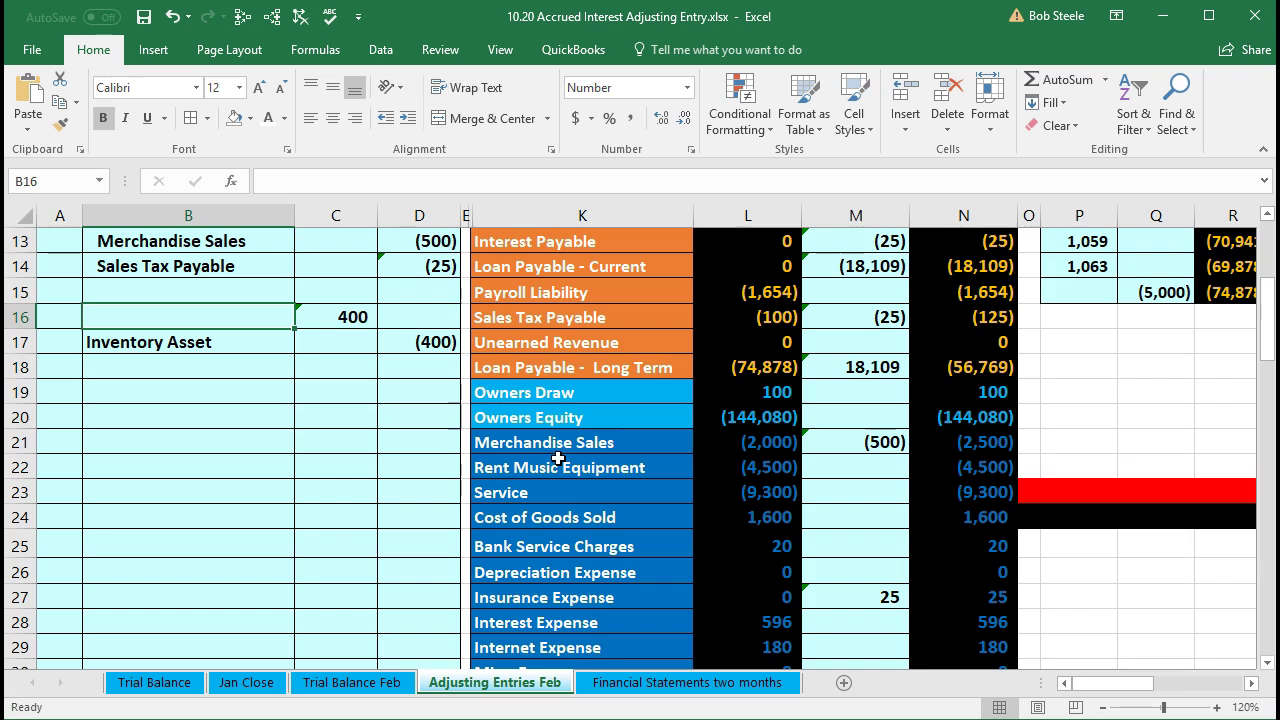
click(585, 517)
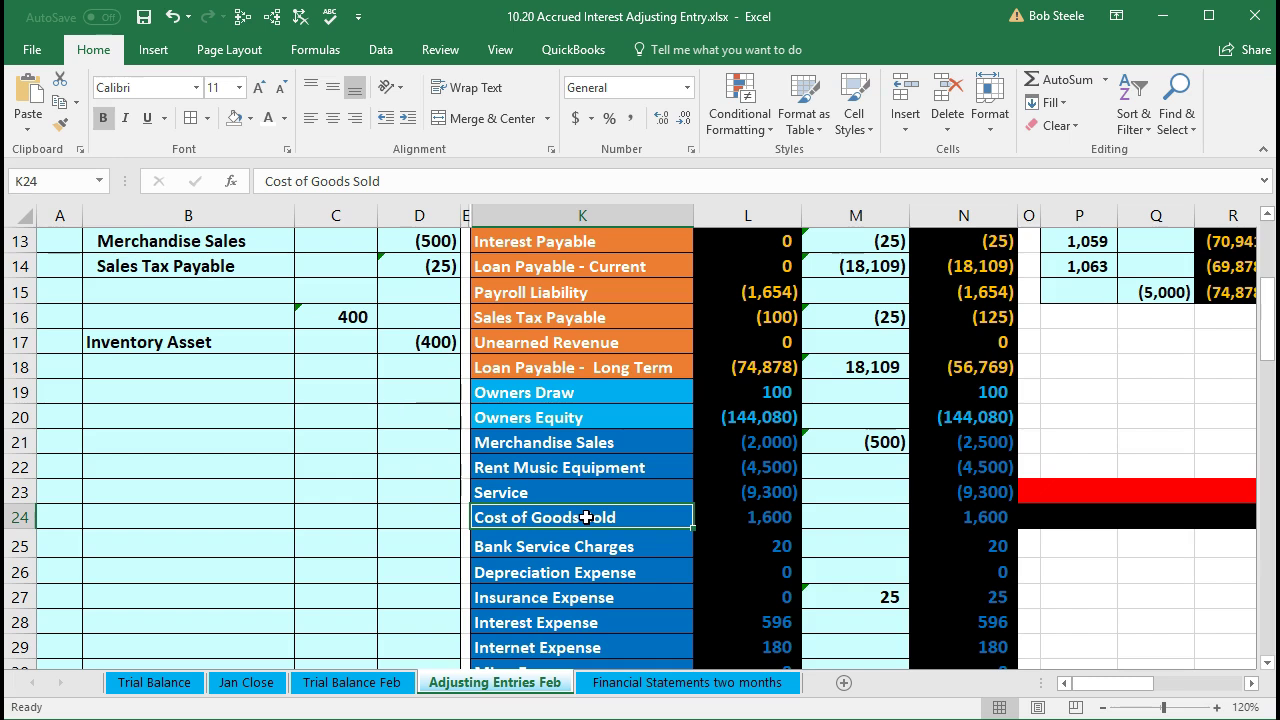
right_click(646, 515)
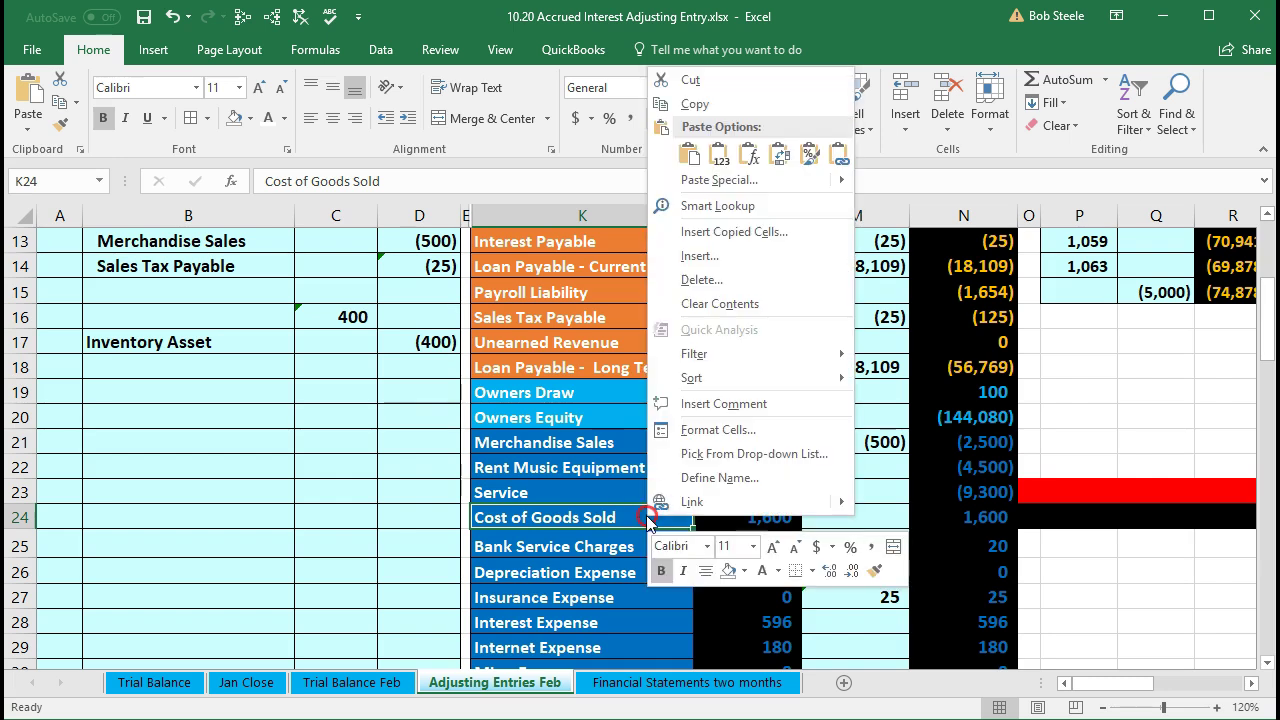
click(693, 104)
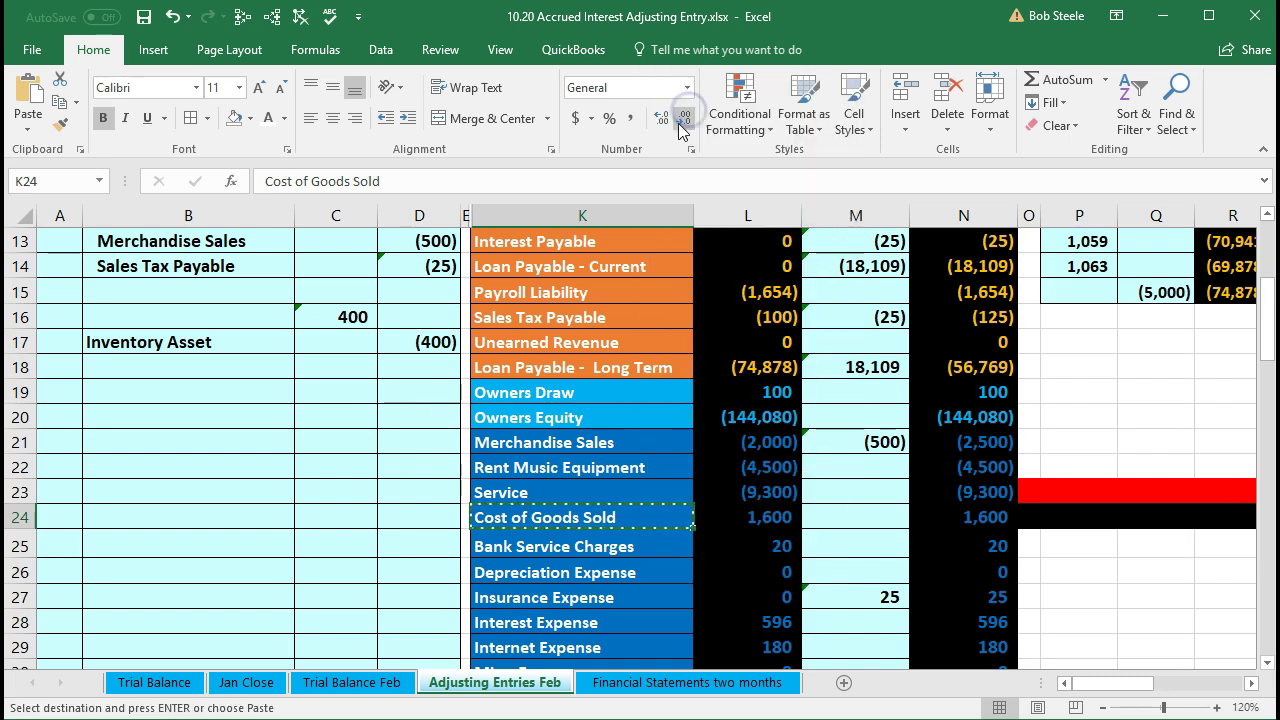
click(241, 317)
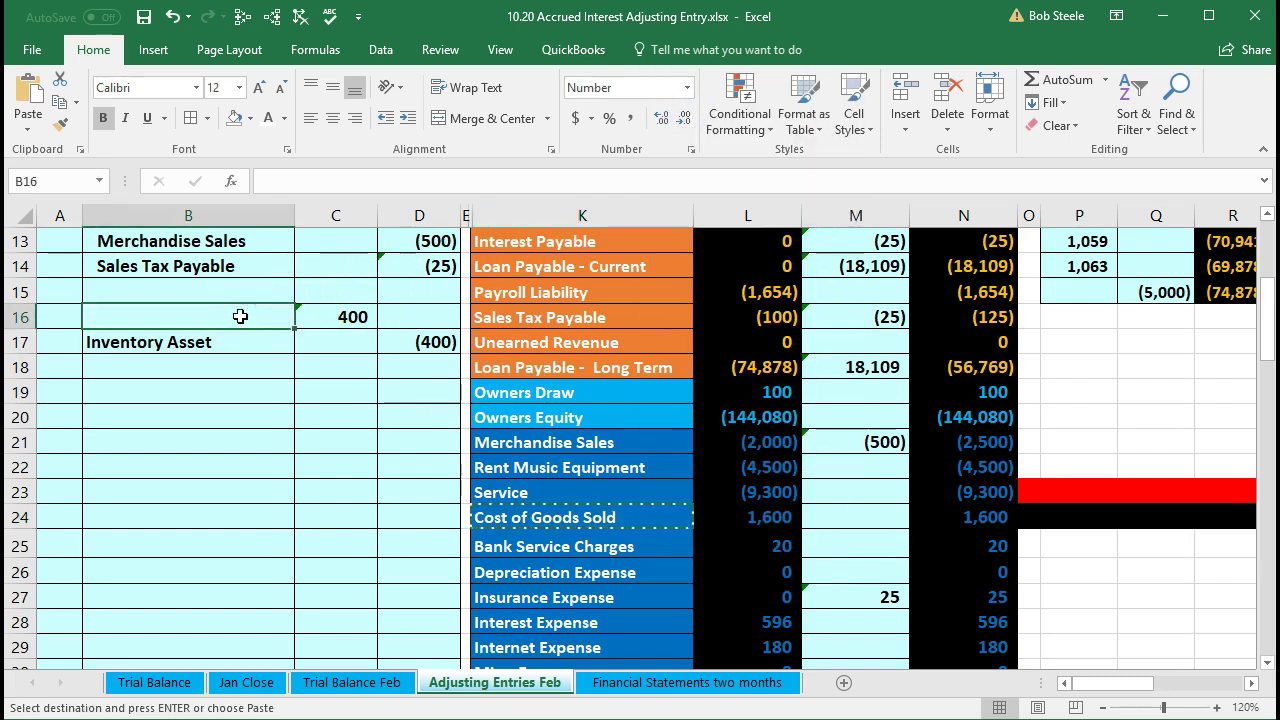
right_click(241, 317)
click(305, 402)
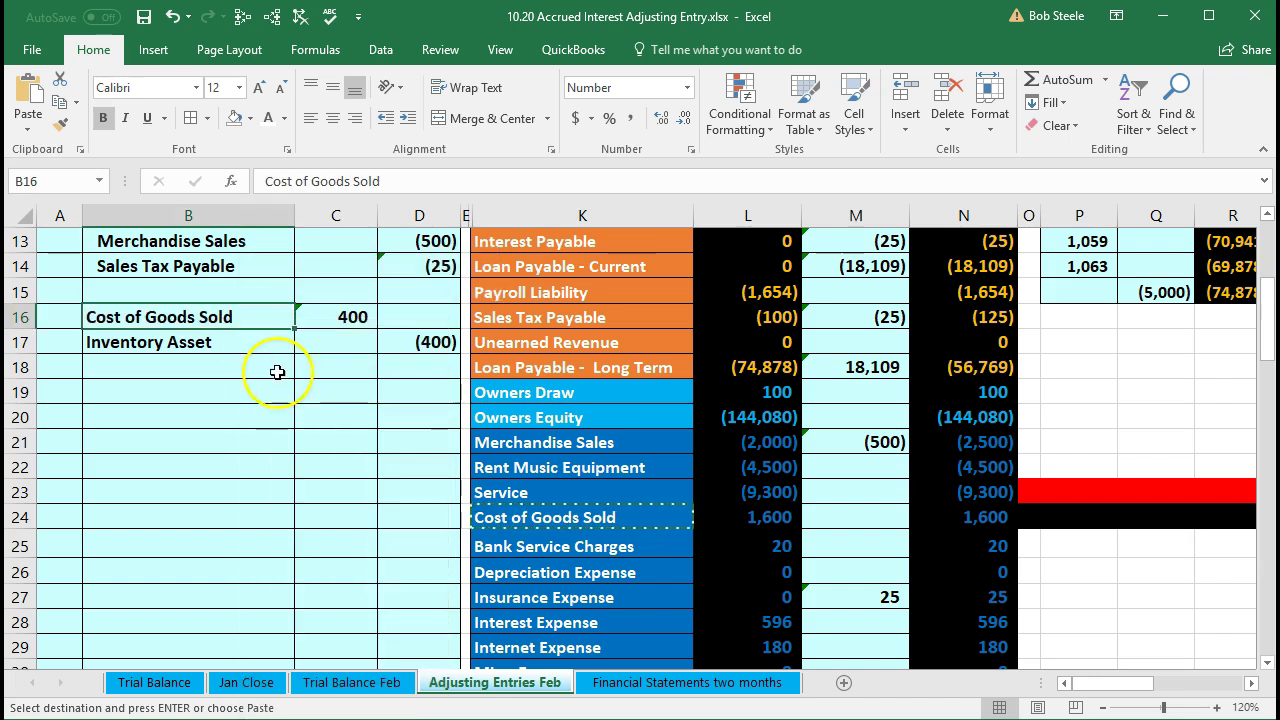
Indent the credit account name Inventory Asset in B17, then select the entry's two lines in B16:D17.
click(246, 344)
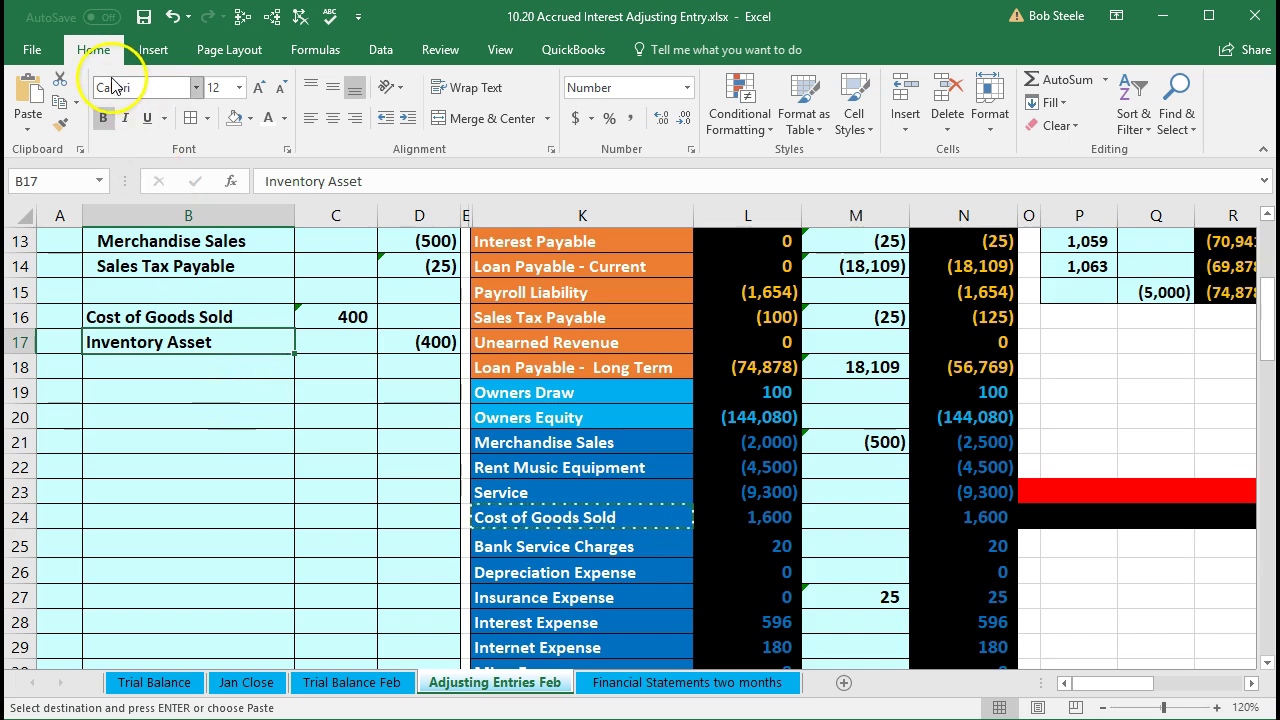
click(407, 120)
click(248, 317)
drag(248, 317, 403, 334)
Post the Cost of Goods Sold debit to the trial balance by entering =C16 in its Adjustments cell M24.
scroll(384, 465, up, 1)
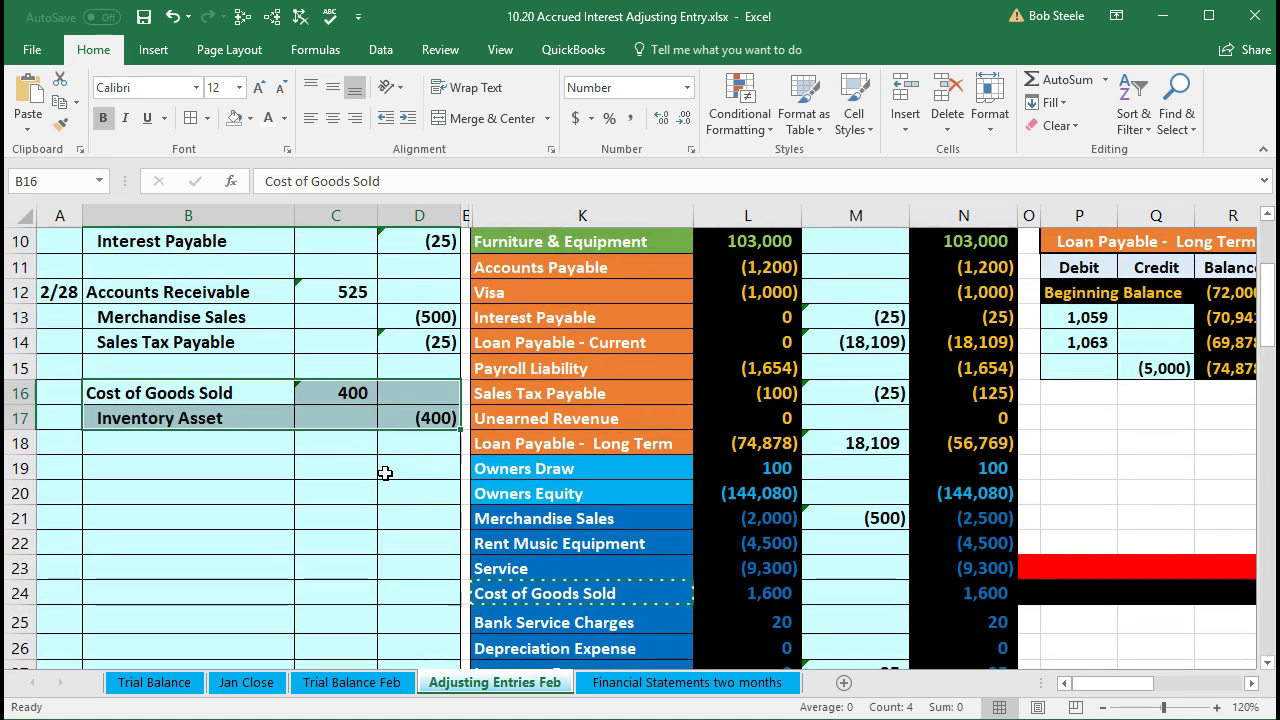
scroll(385, 473, up, 2)
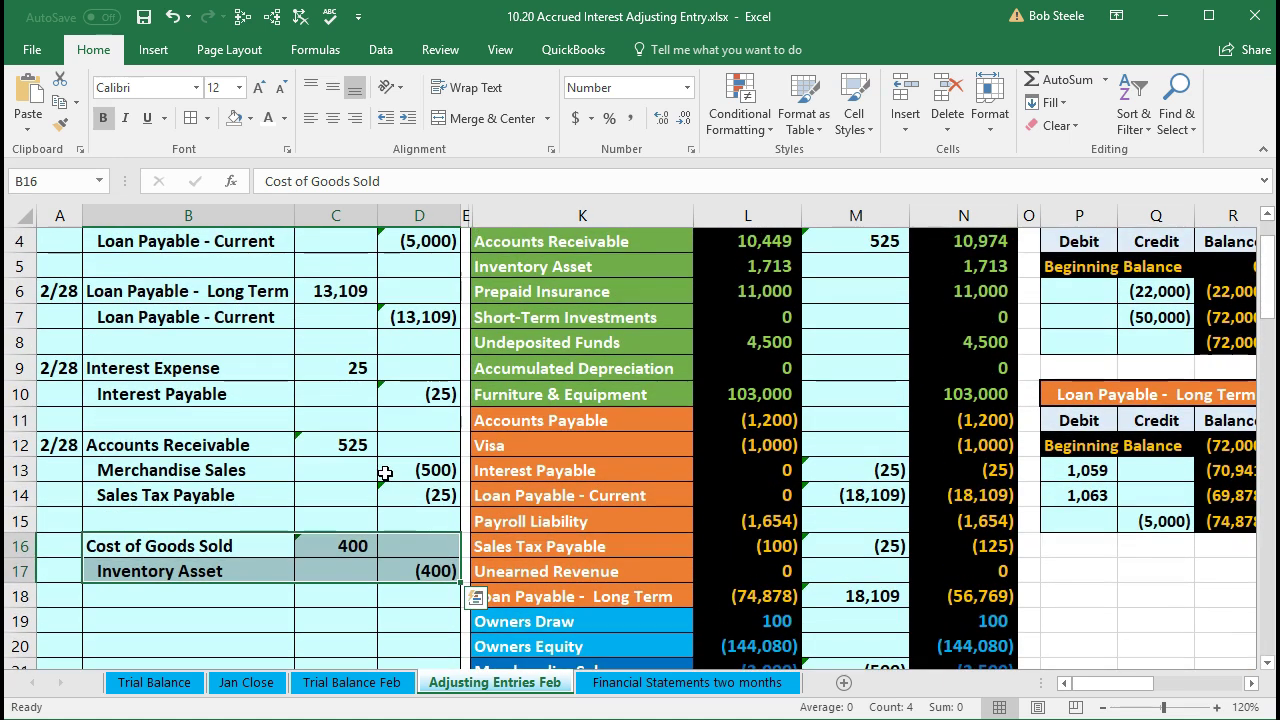
scroll(385, 473, up, 1)
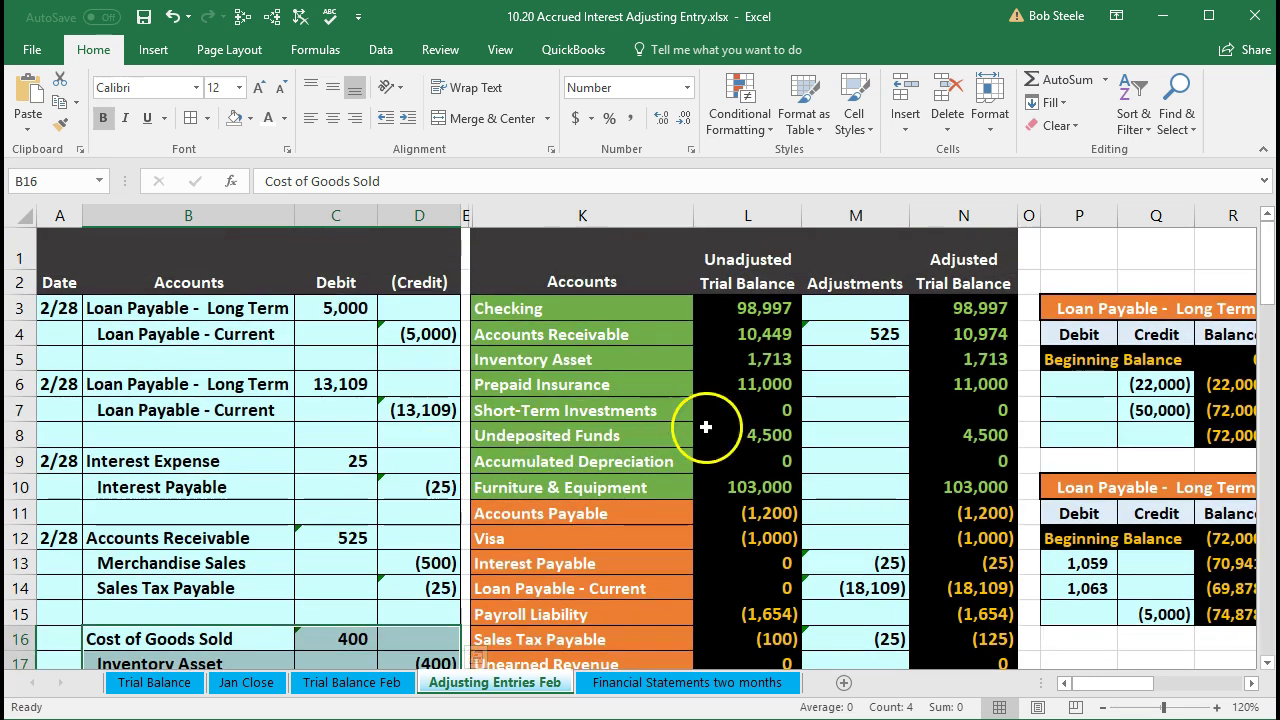
click(885, 401)
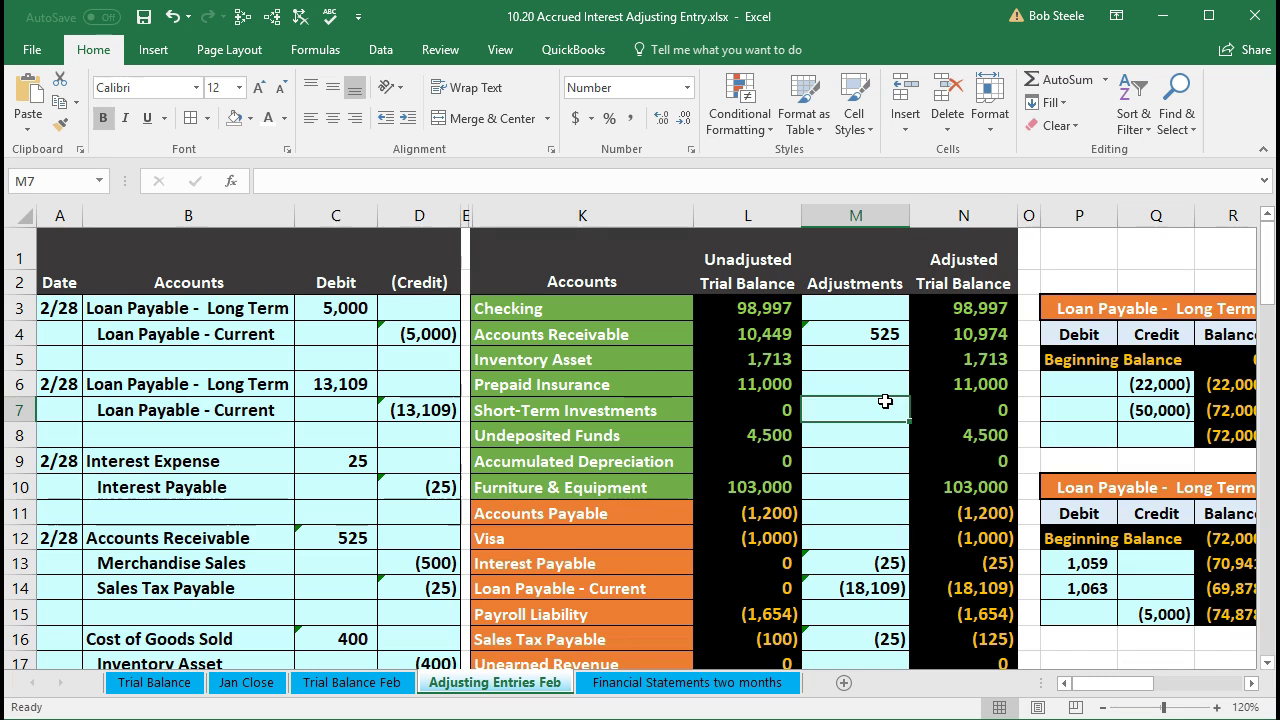
scroll(891, 405, down, 1)
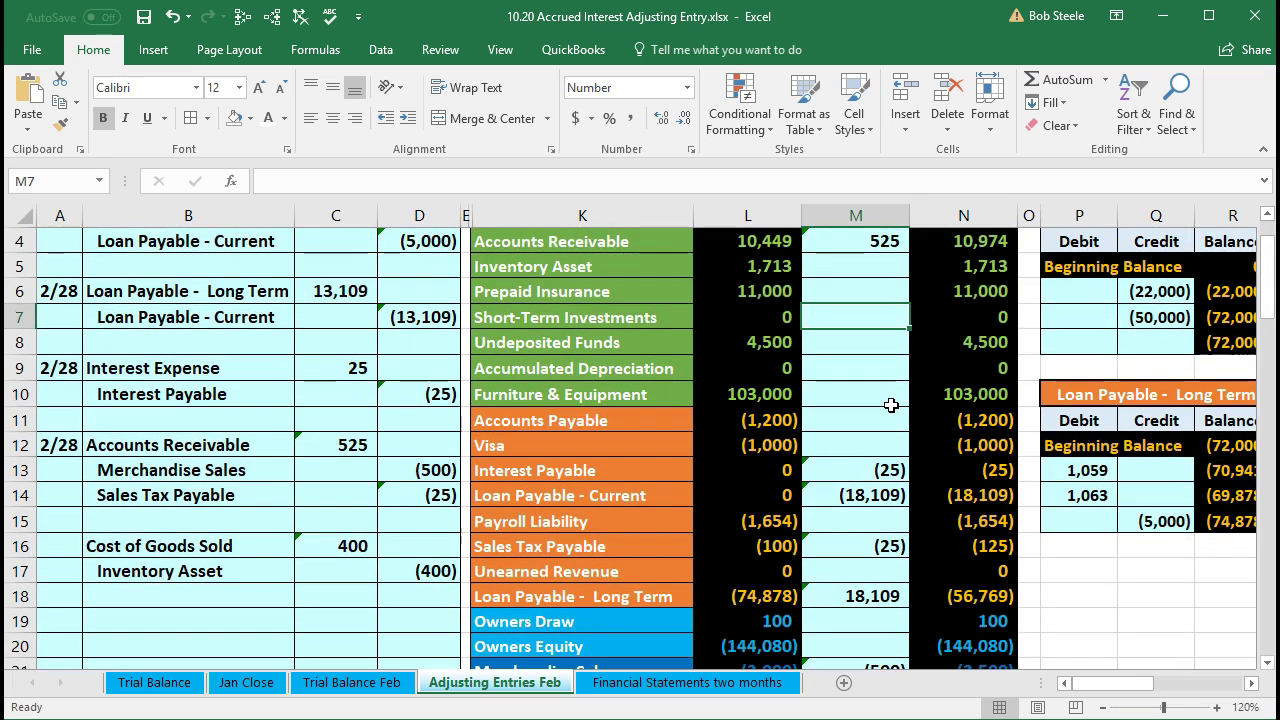
click(272, 543)
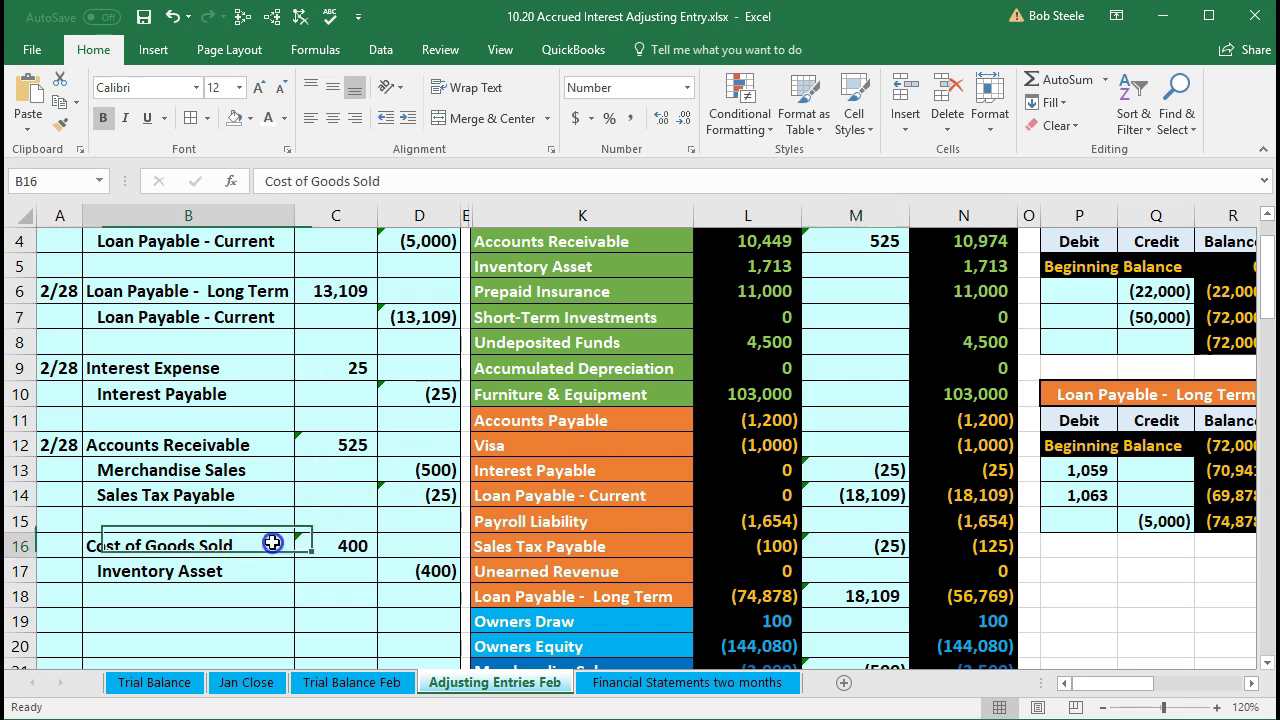
drag(272, 543, 340, 545)
scroll(400, 540, down, 3)
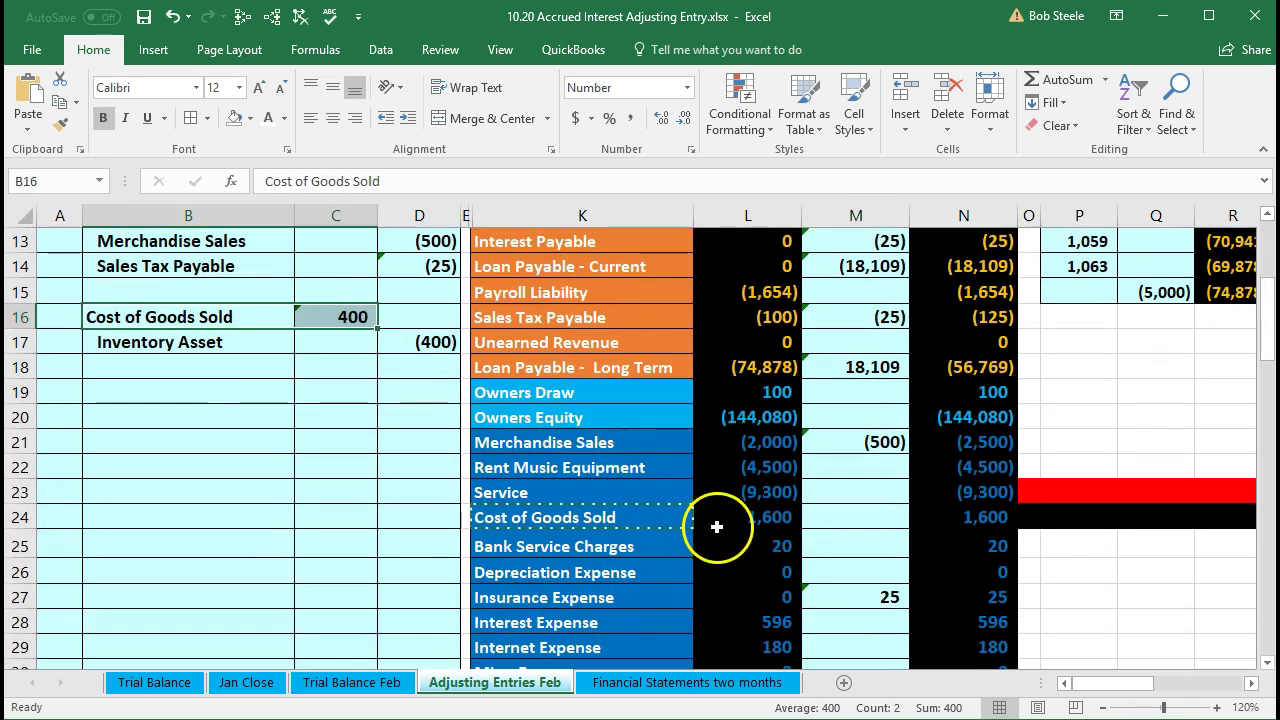
click(820, 516)
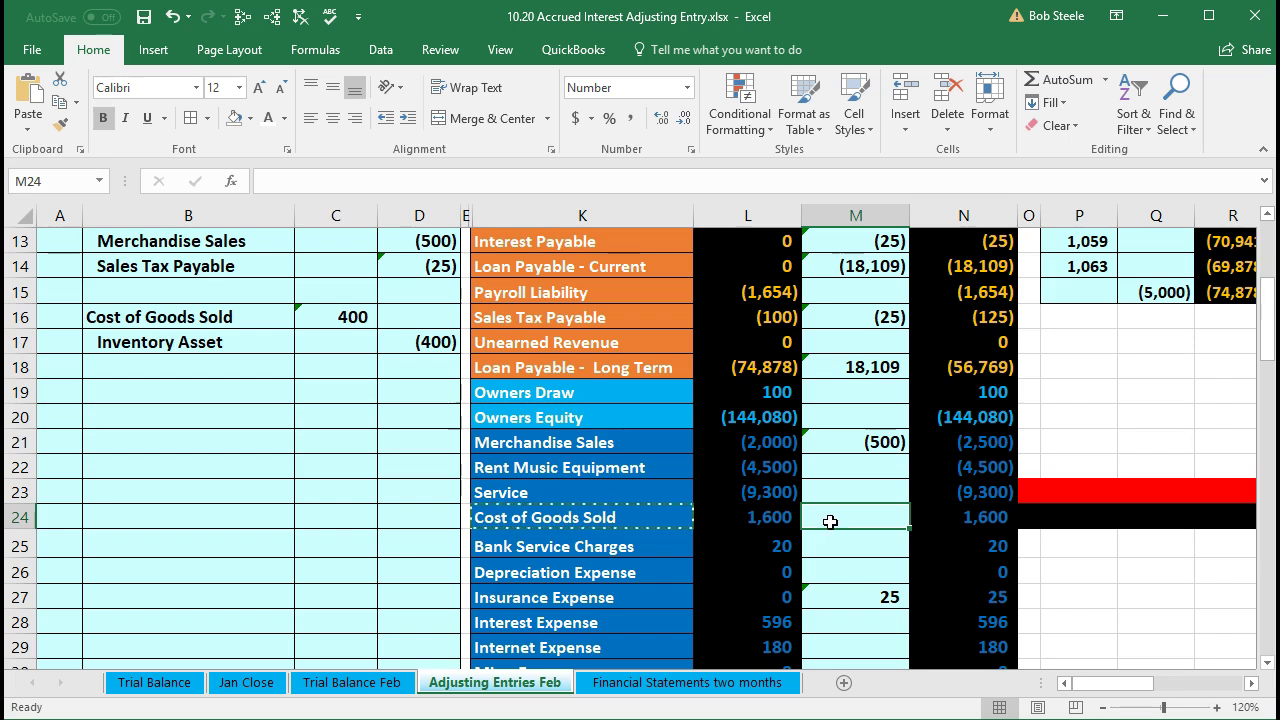
text(=)
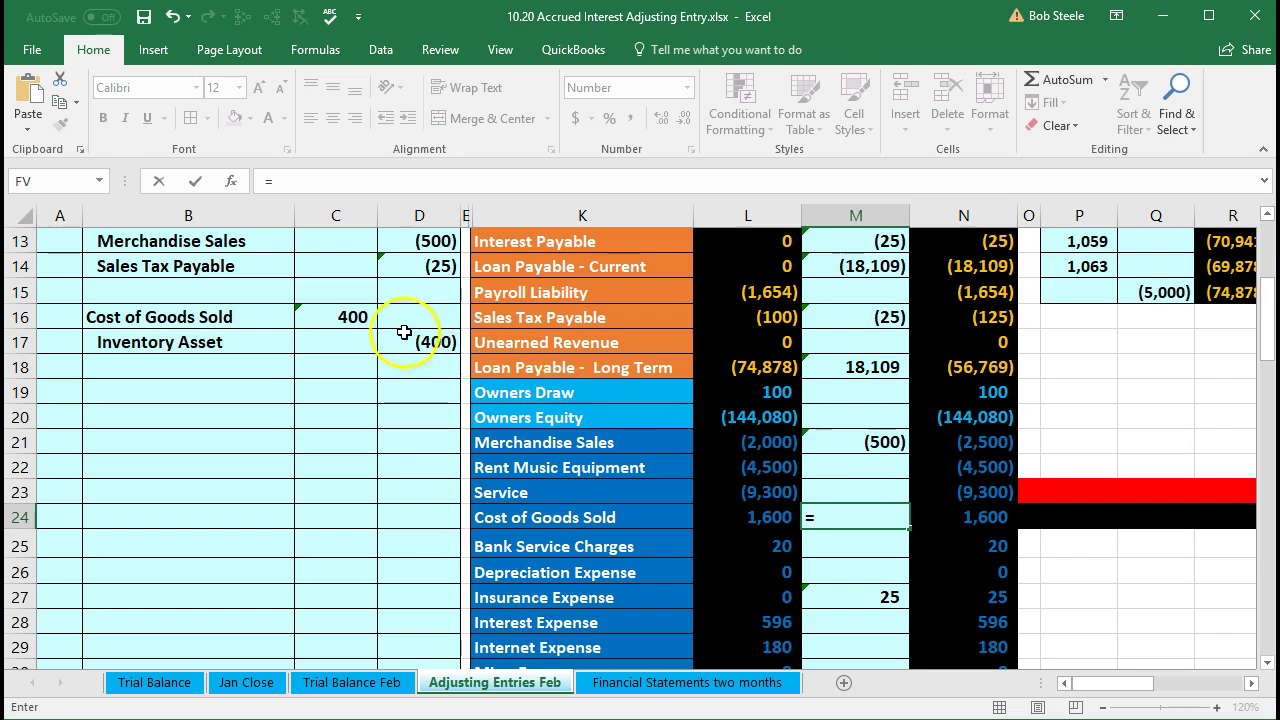
click(351, 317)
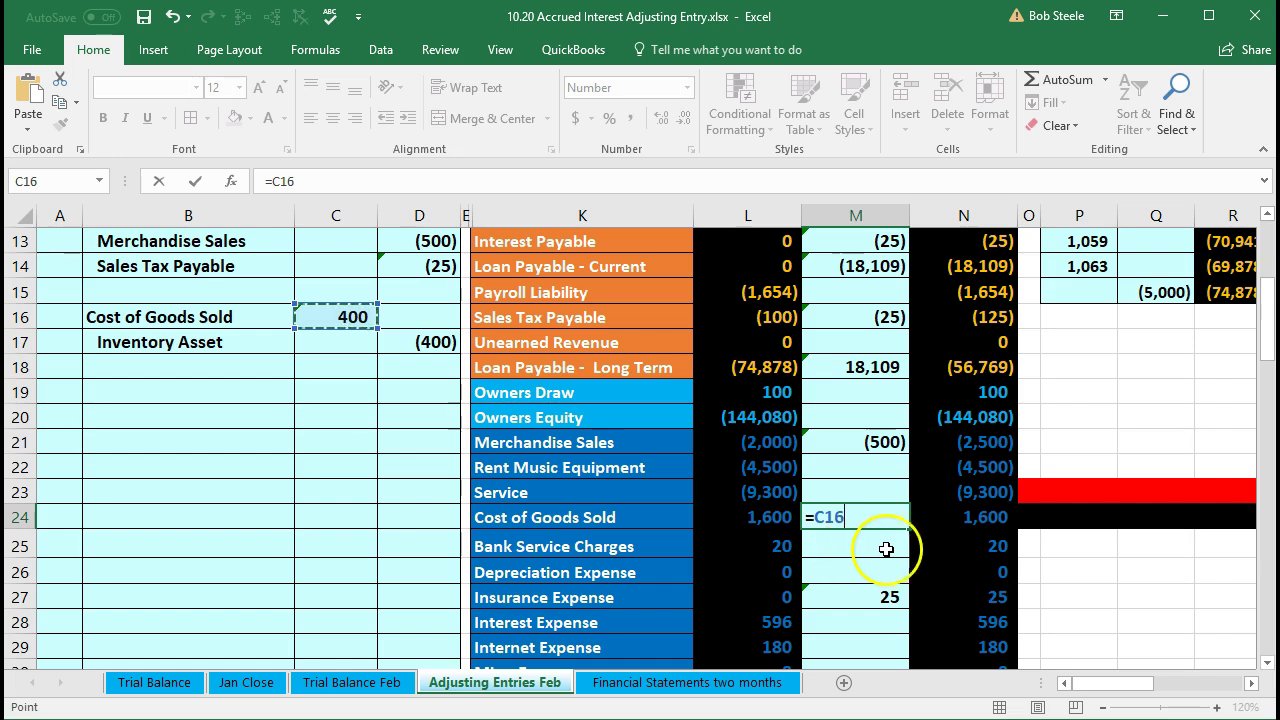
key(Return)
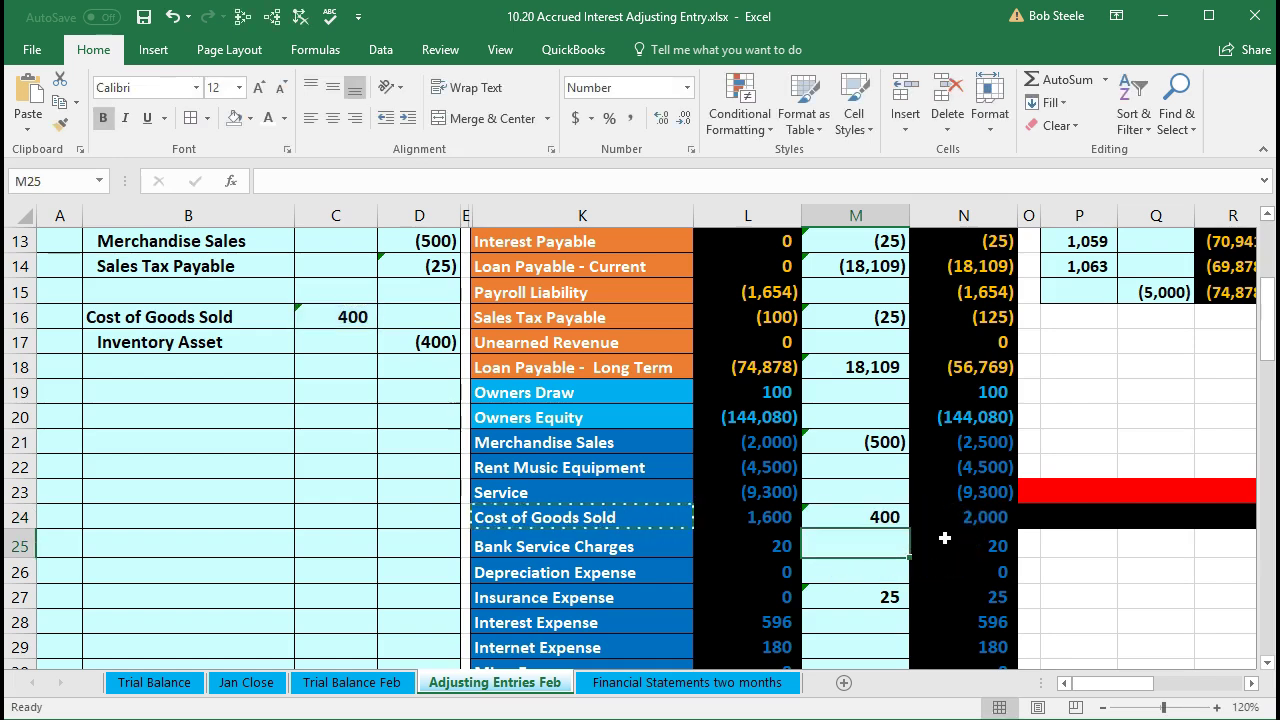
Check the debit-credit difference in row 36 and the adjustments' Net Income effect in M37.
scroll(952, 512, down, 1)
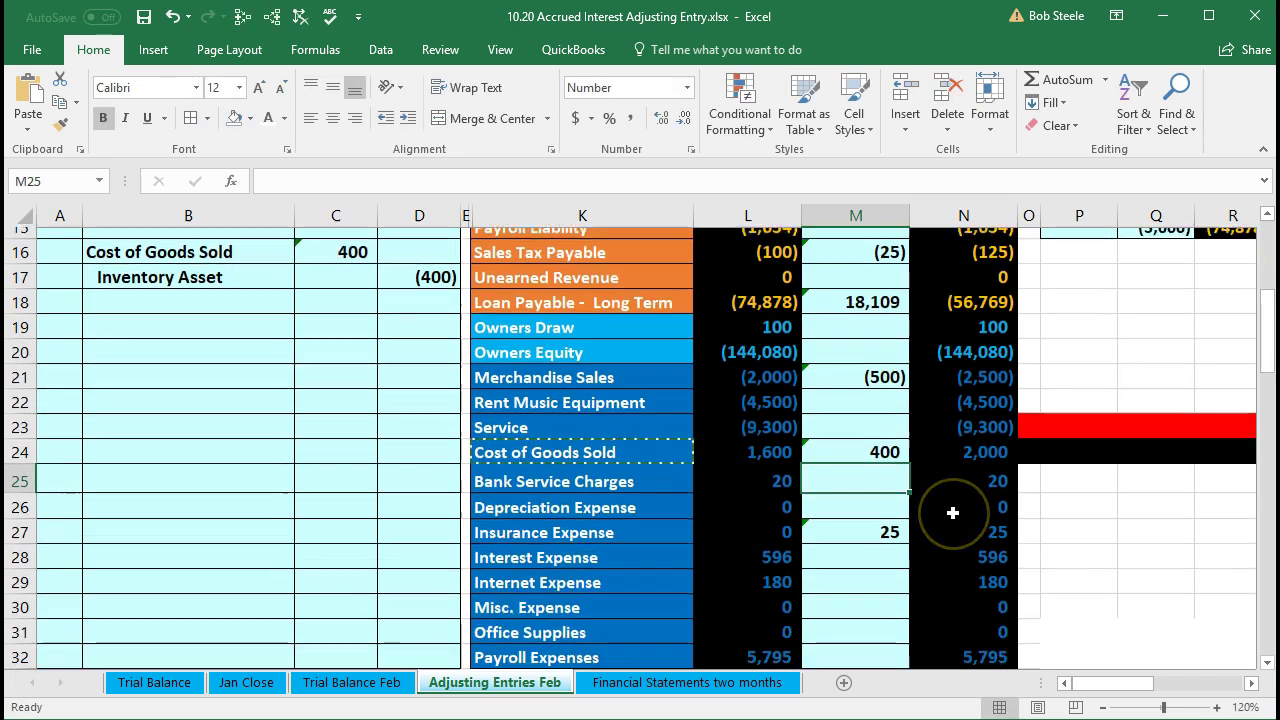
scroll(952, 512, down, 2)
click(955, 594)
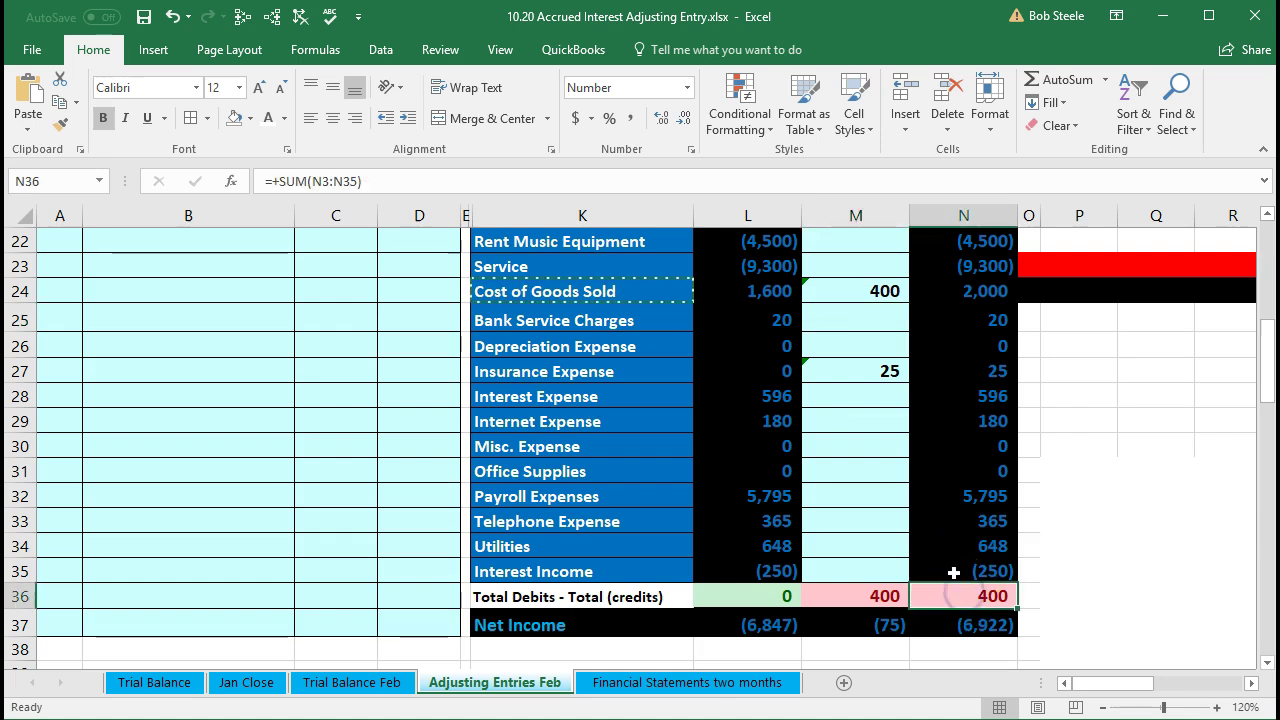
scroll(954, 563, down, 1)
click(869, 550)
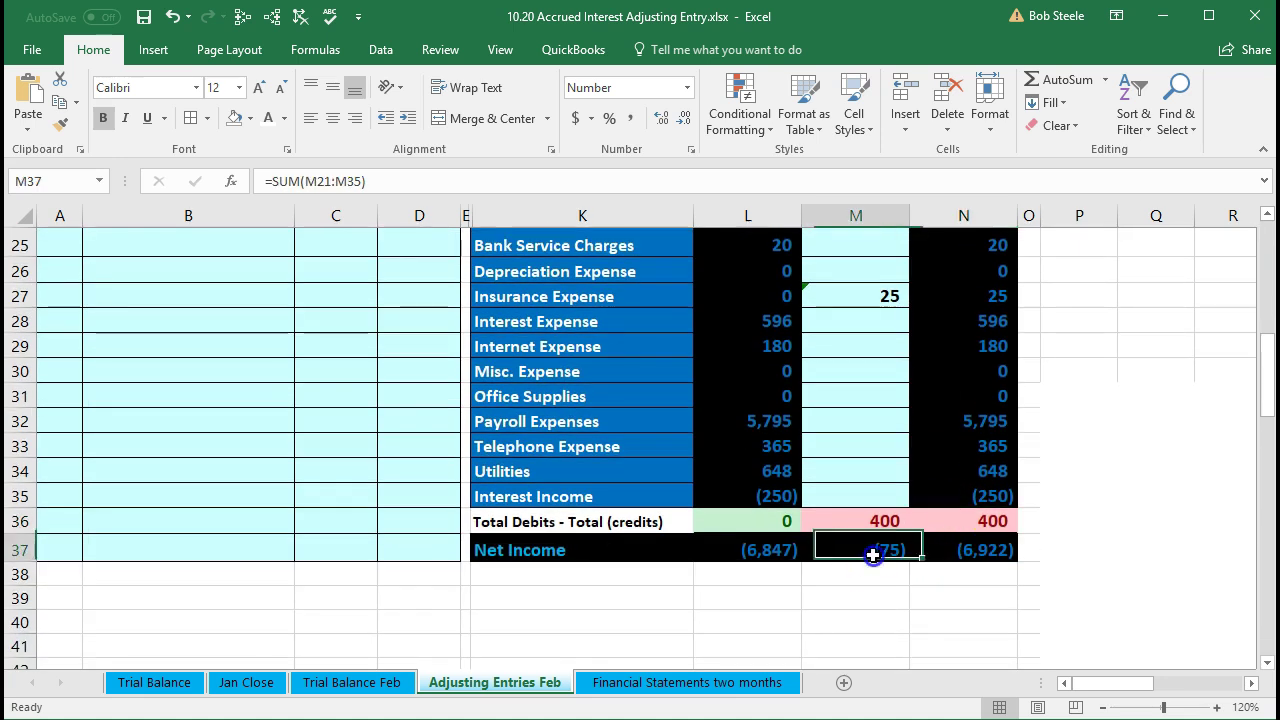
Compare the adjustments in M21:M27 with the Net Income formula in M37 and the Net Income figures across row 37.
scroll(875, 554, up, 2)
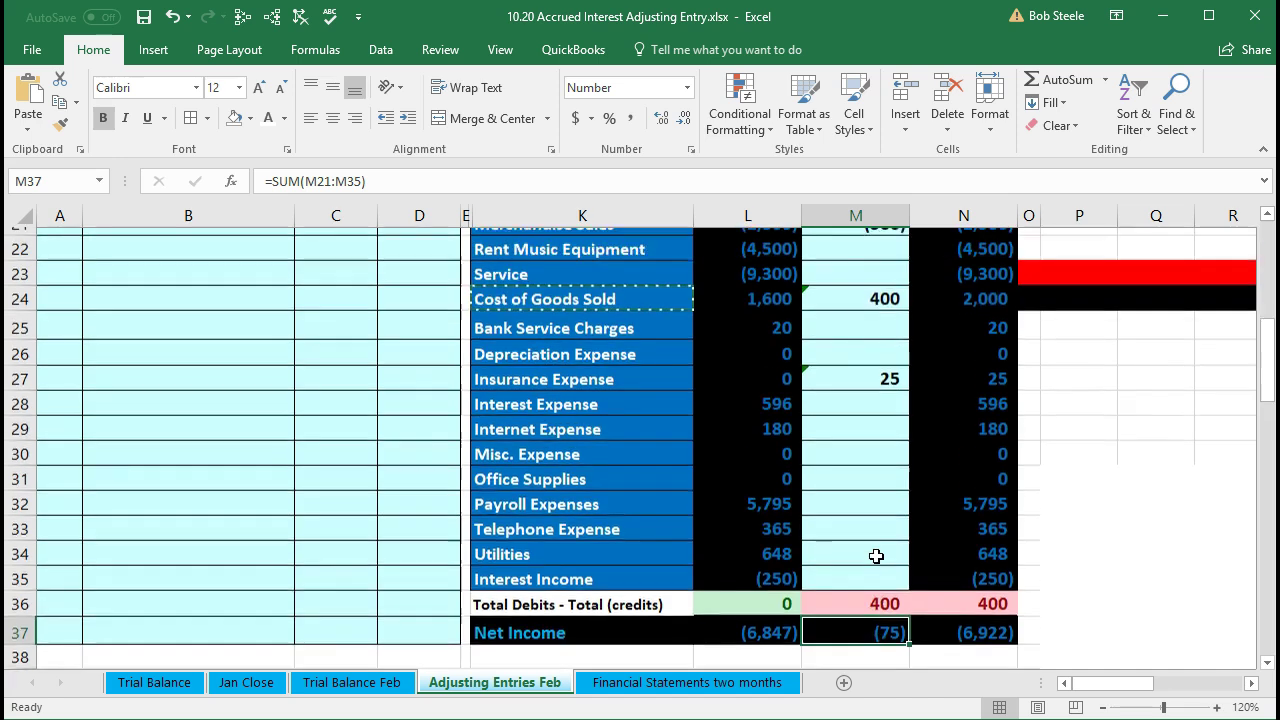
click(843, 284)
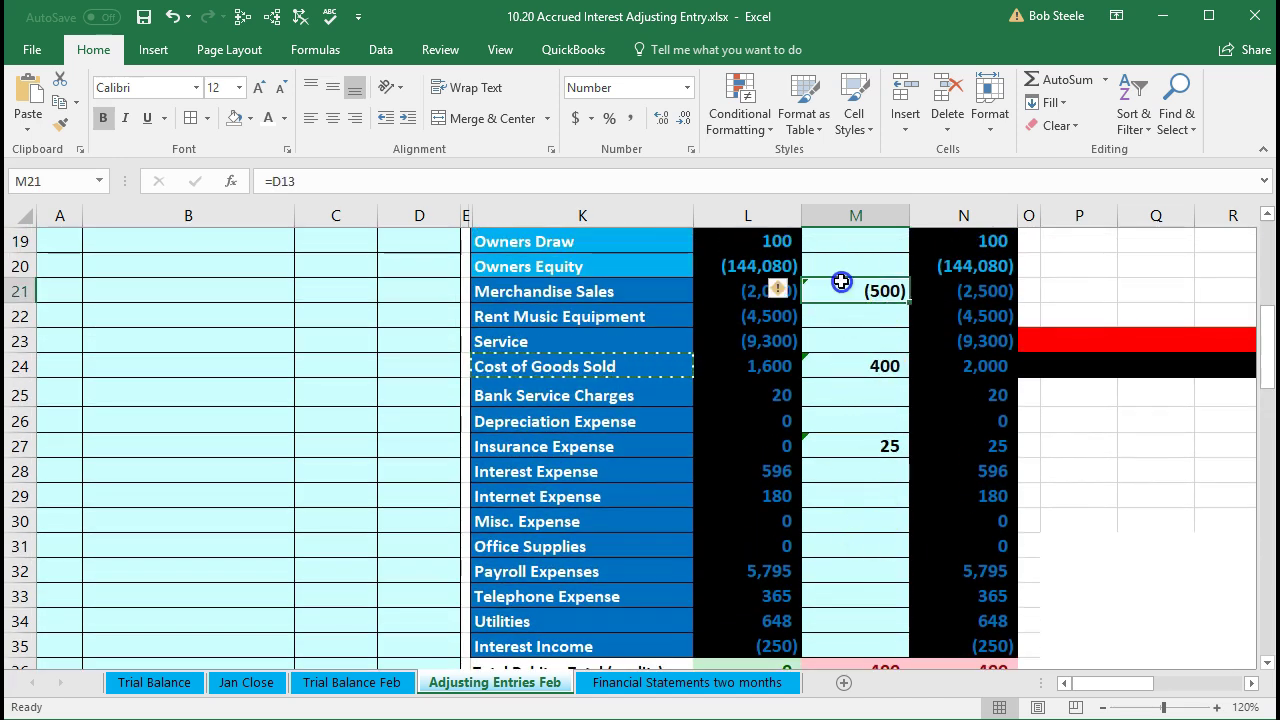
drag(841, 282, 850, 446)
scroll(851, 449, down, 1)
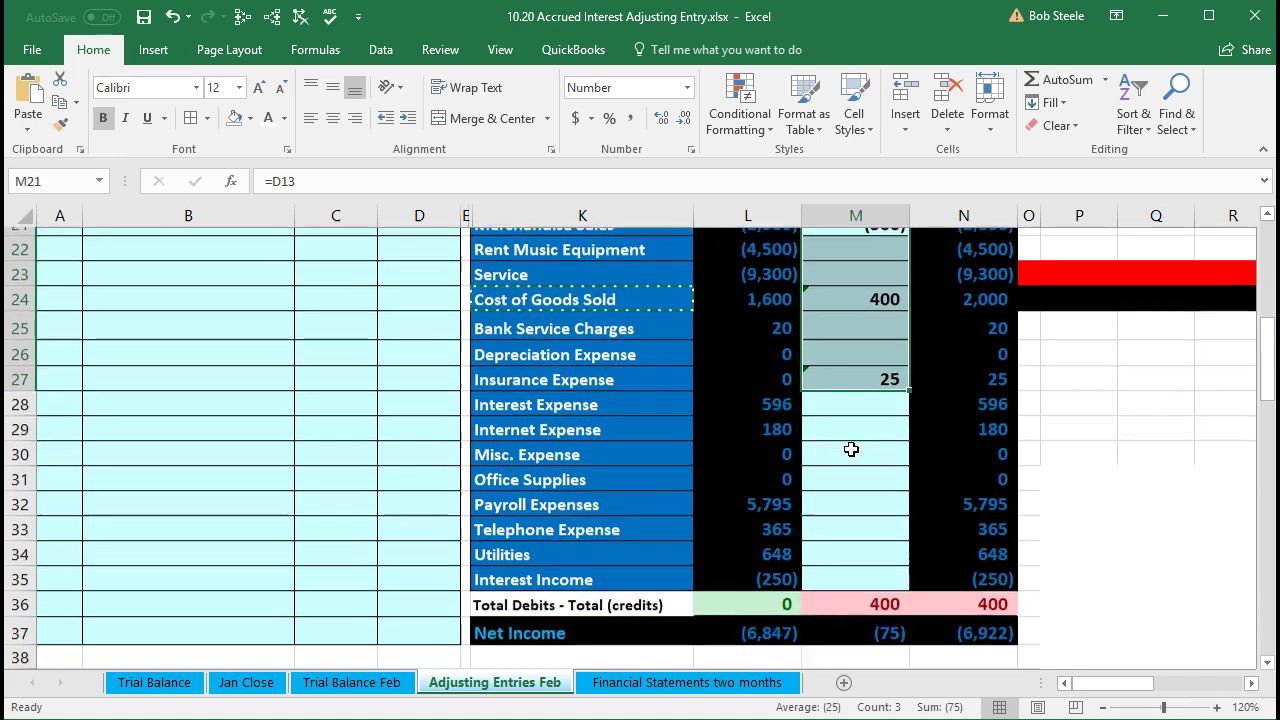
scroll(851, 449, down, 1)
click(868, 550)
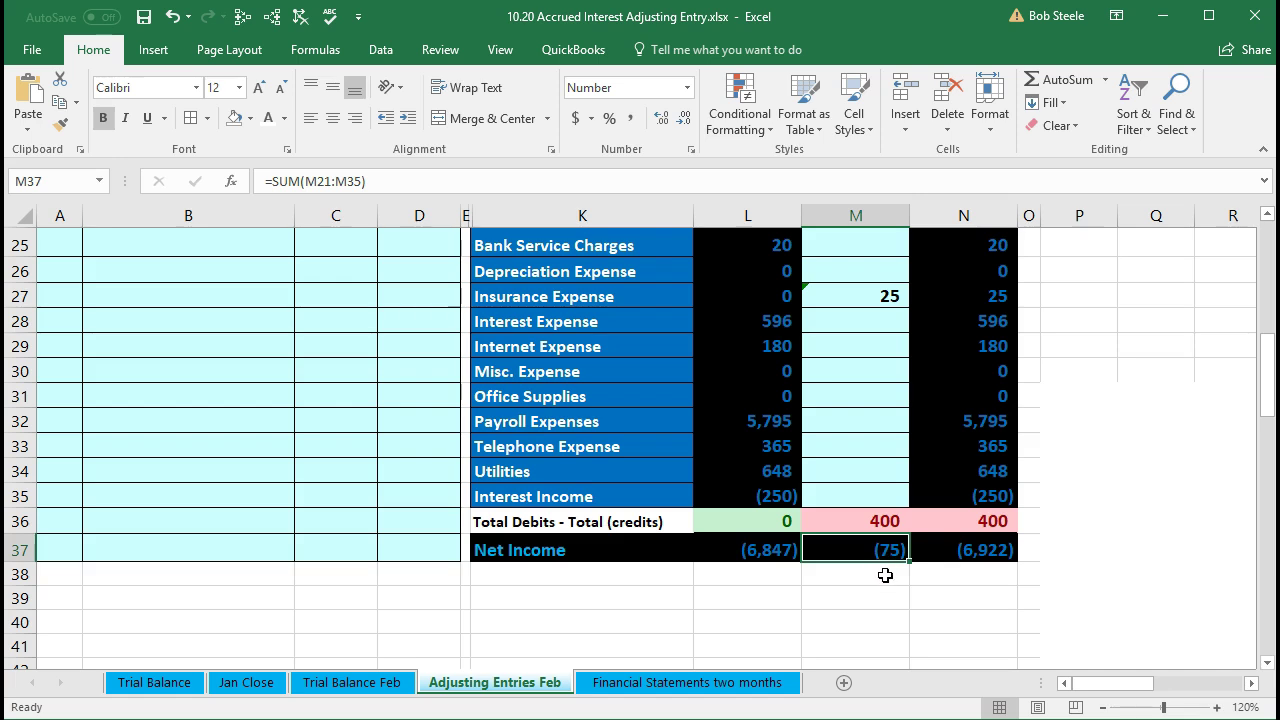
click(783, 574)
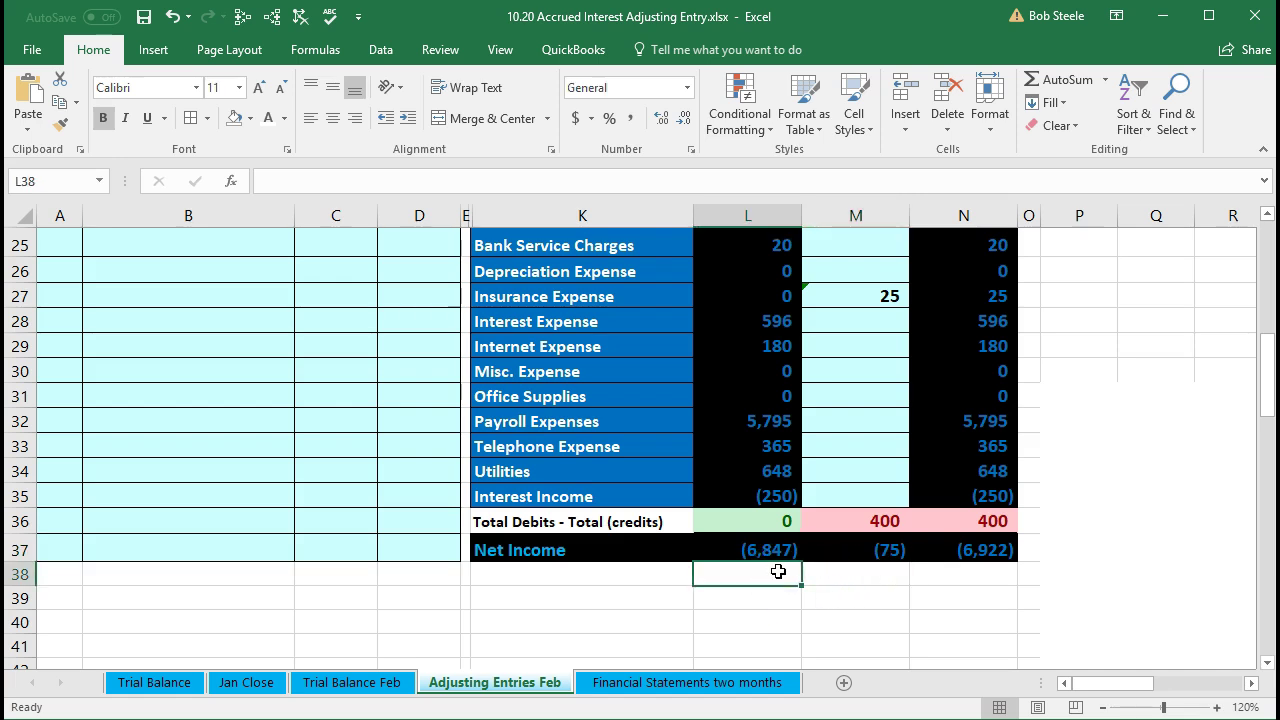
click(830, 572)
click(945, 572)
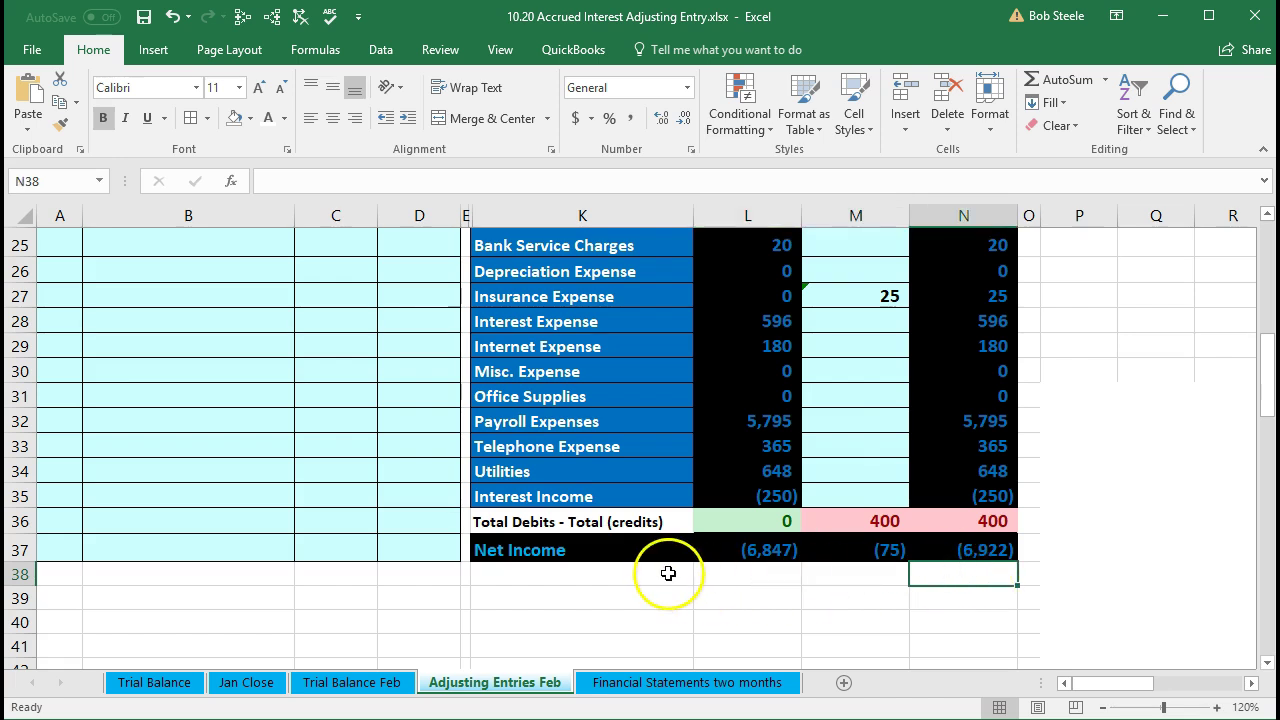
Post the Inventory Asset credit to the trial balance by entering =D17 in its Adjustments cell M5.
scroll(332, 560, up, 5)
scroll(300, 540, up, 1)
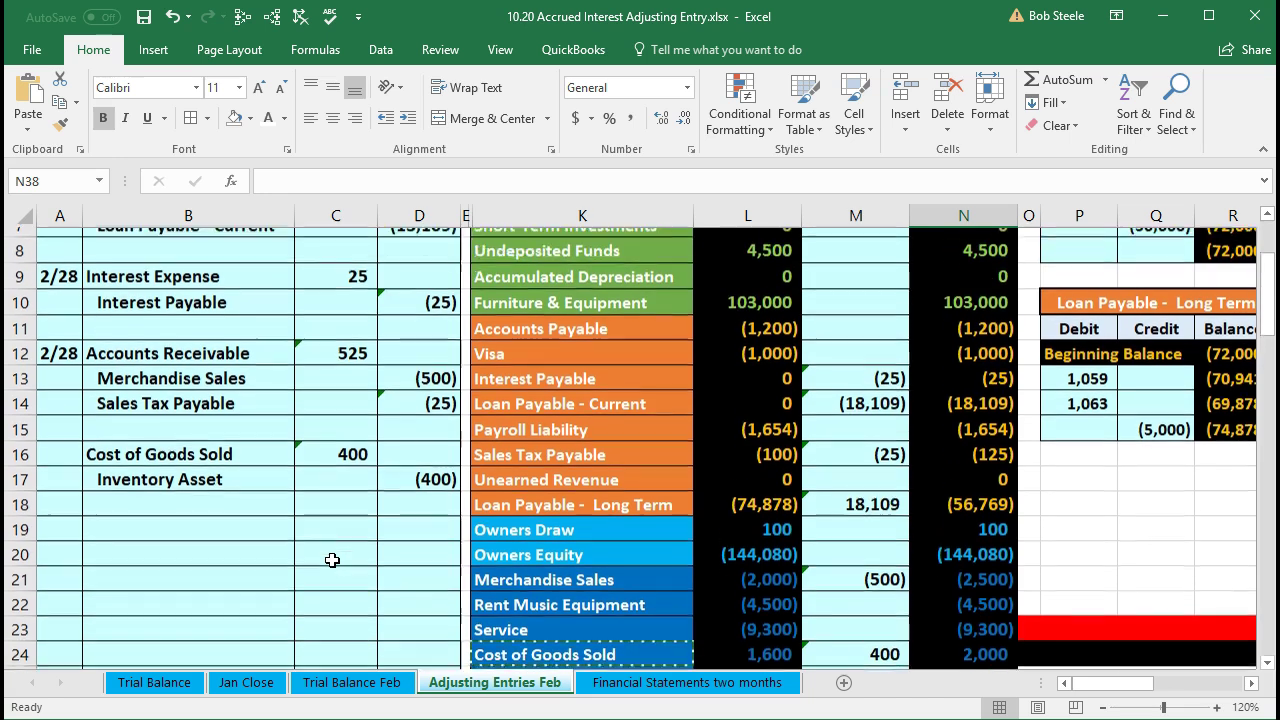
drag(290, 494, 389, 494)
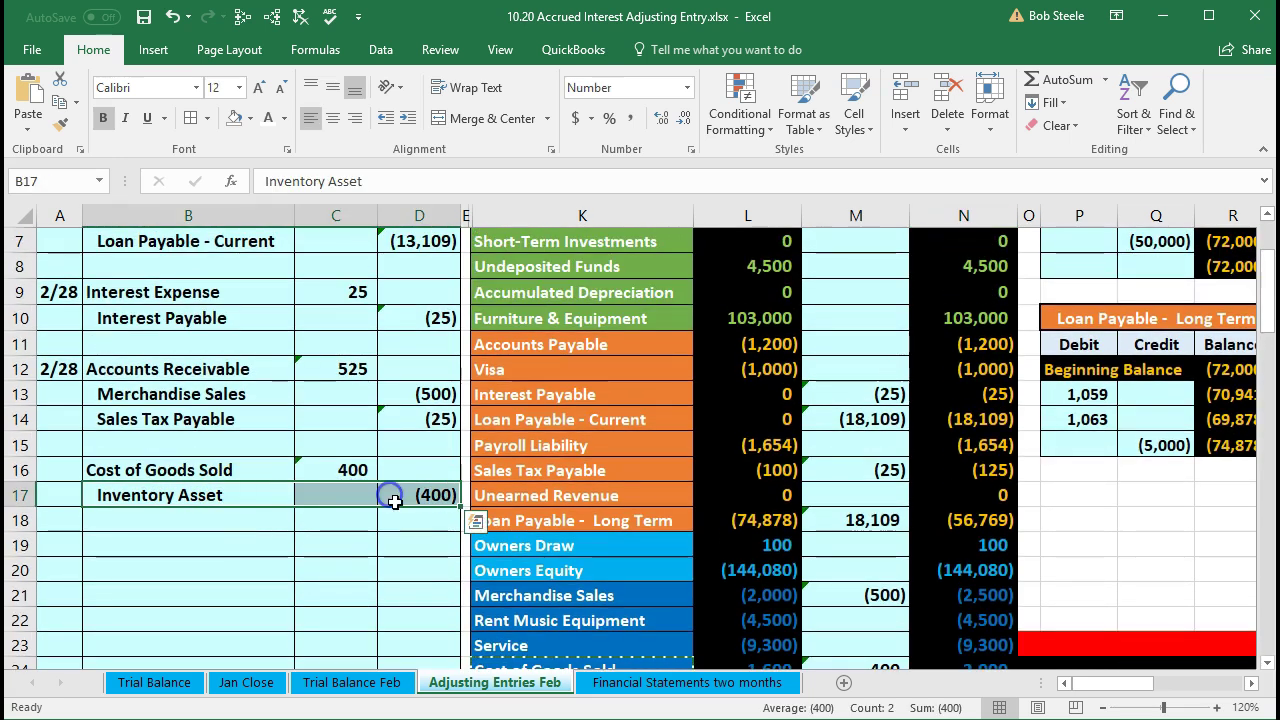
scroll(429, 528, up, 1)
click(812, 262)
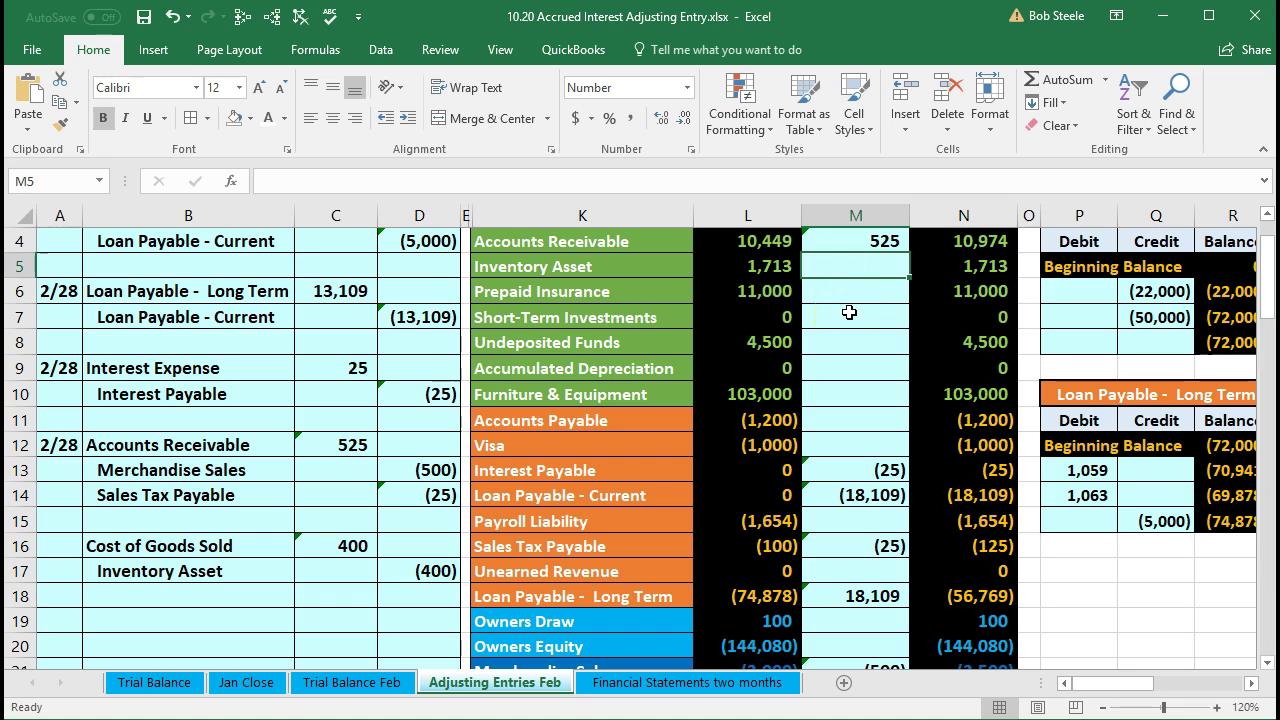
text(=)
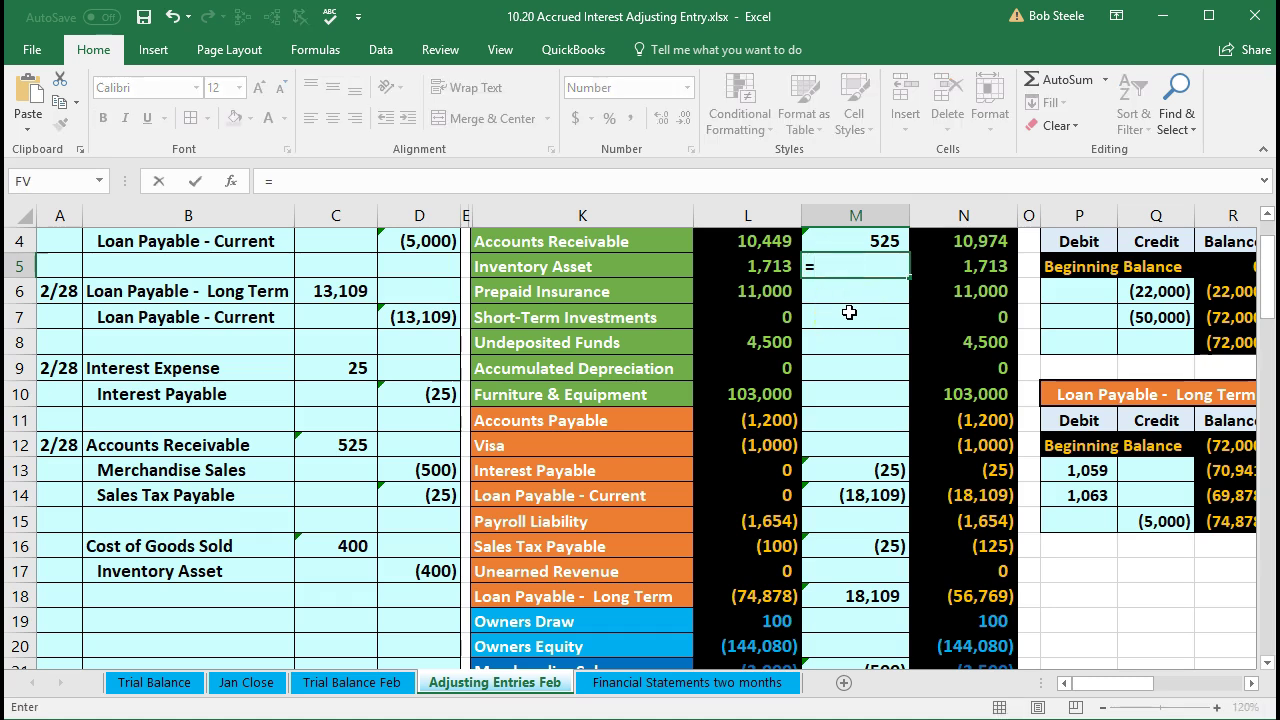
click(450, 572)
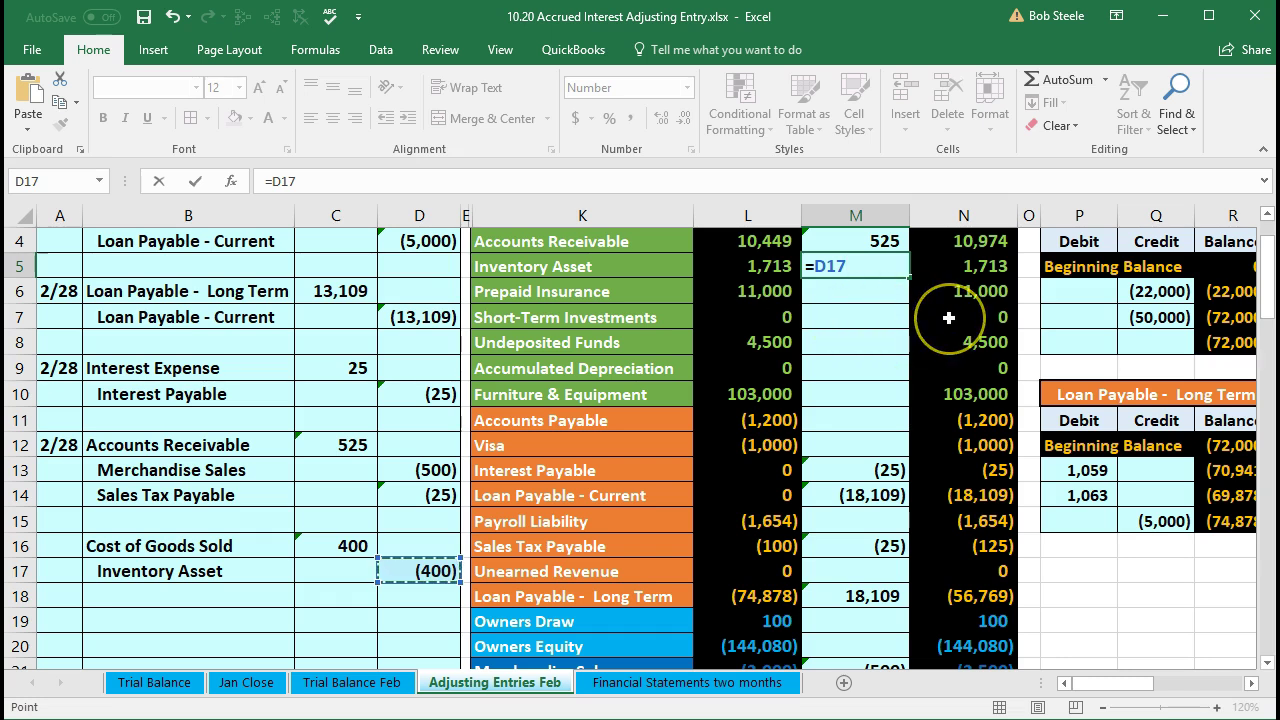
key(Return)
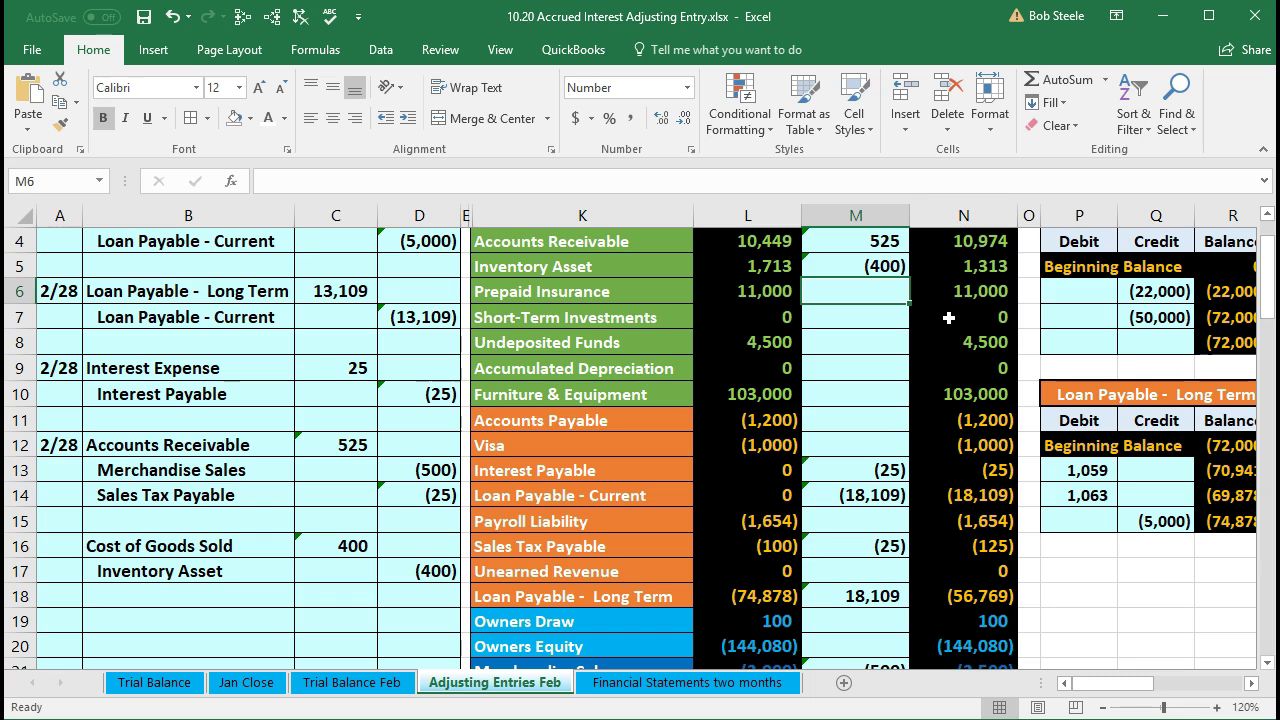
Check the debit-credit difference of the adjusted trial balance in N36.
scroll(948, 317, down, 6)
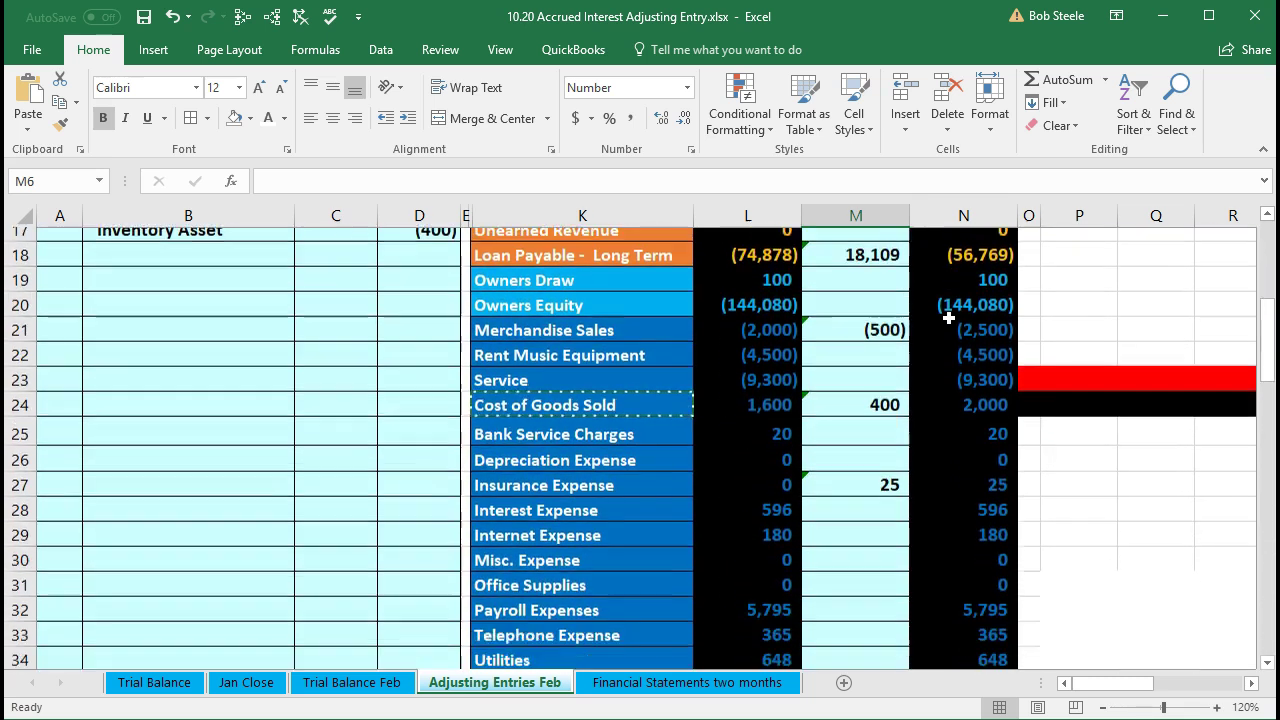
click(935, 596)
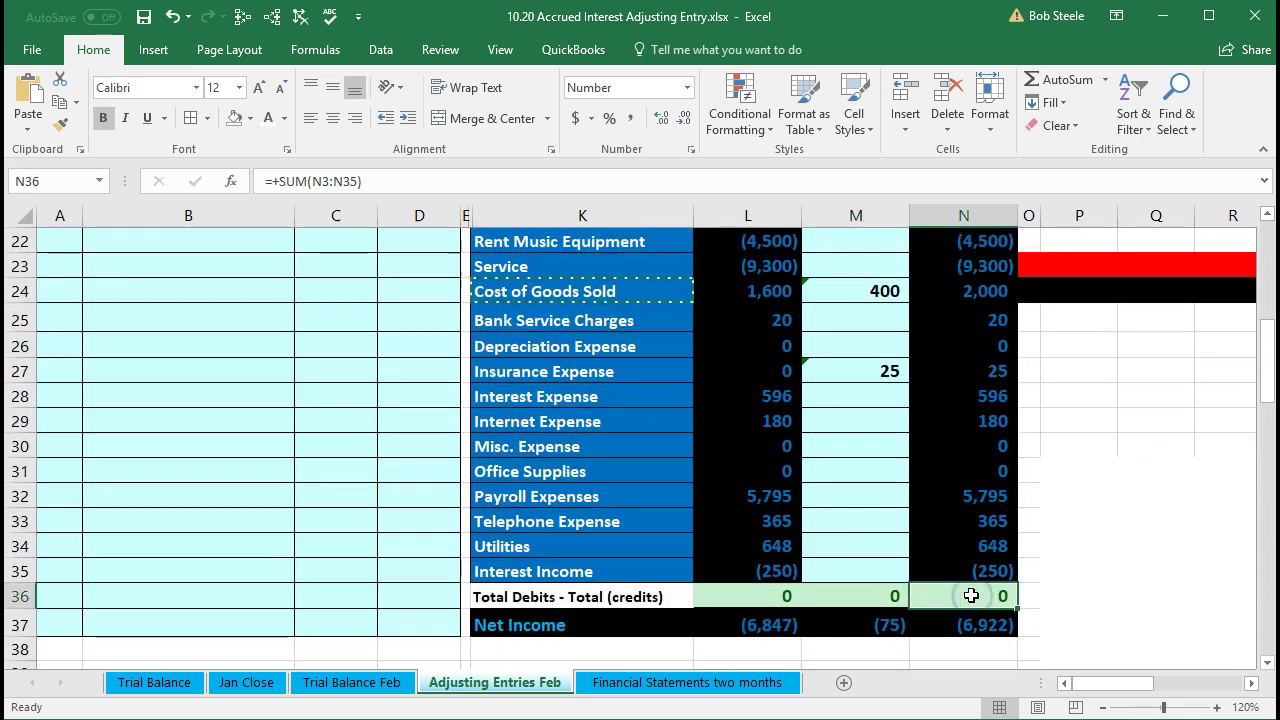
scroll(775, 541, up, 4)
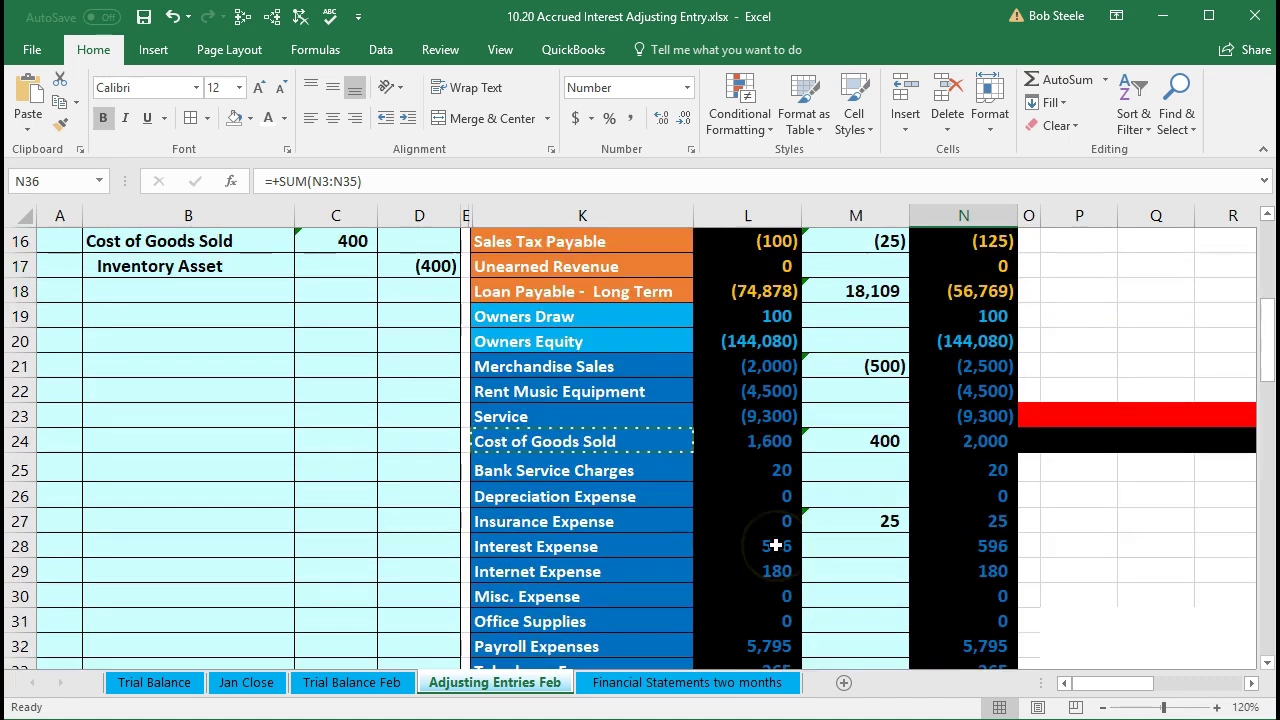
scroll(775, 541, up, 3)
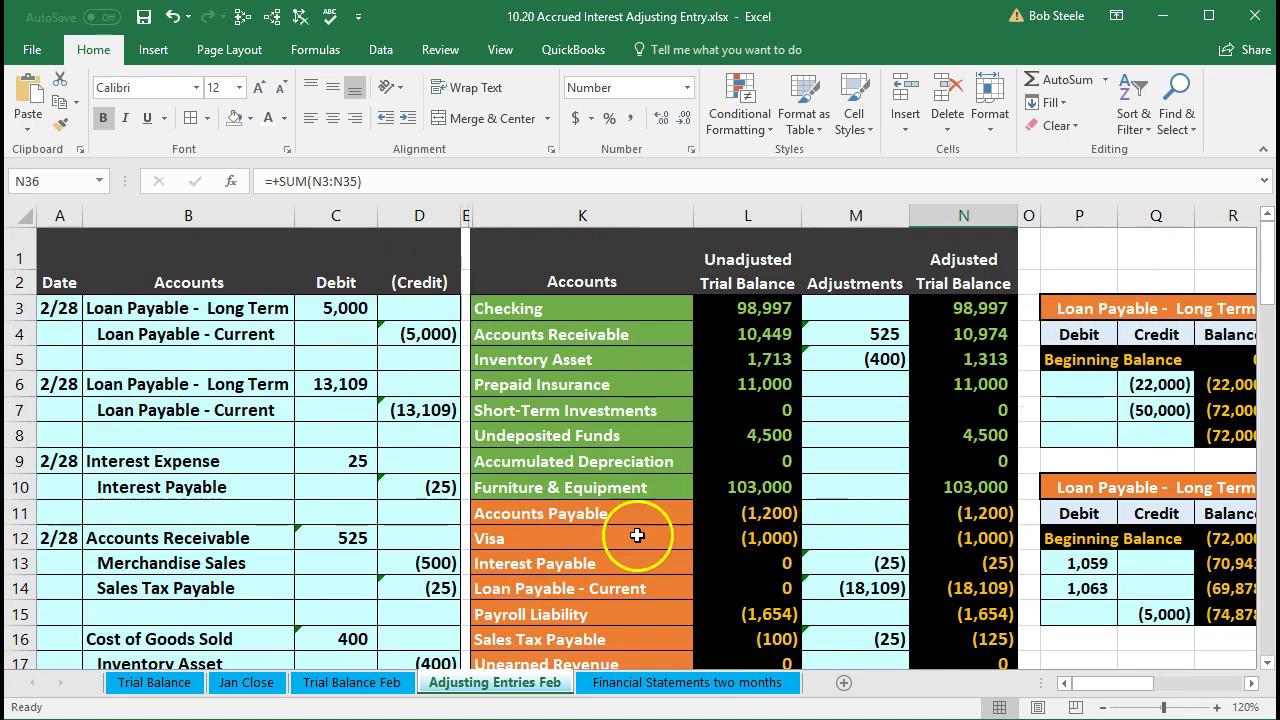
Review the 2/28 sale and Cost of Goods Sold entries against the Accounts Receivable and Merchandise Sales lines of the trial balance.
scroll(591, 560, down, 1)
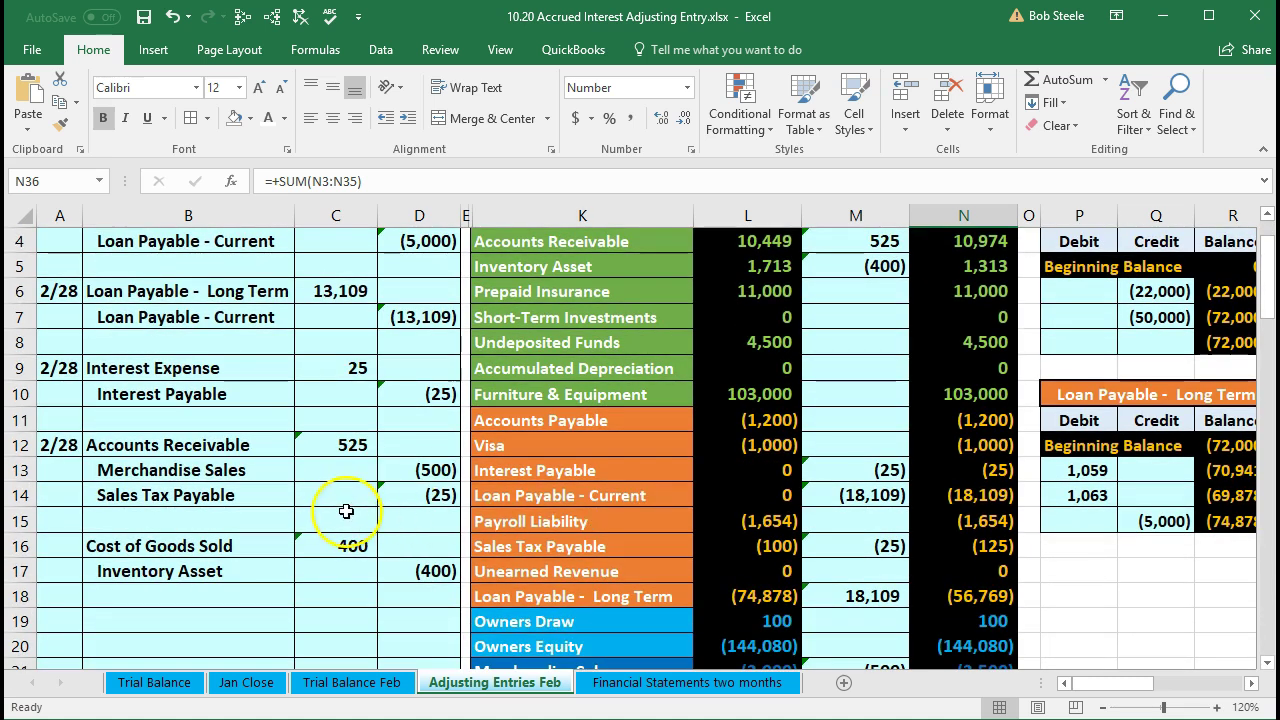
click(174, 460)
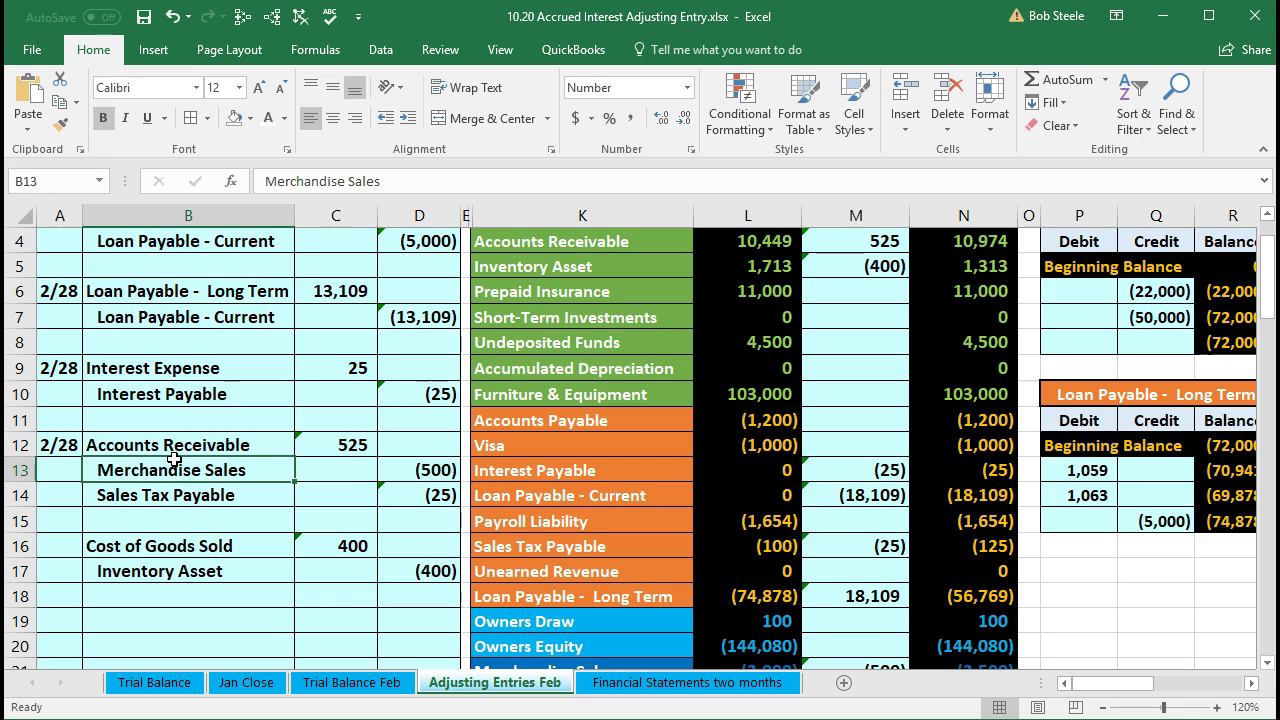
scroll(174, 459, up, 1)
click(510, 334)
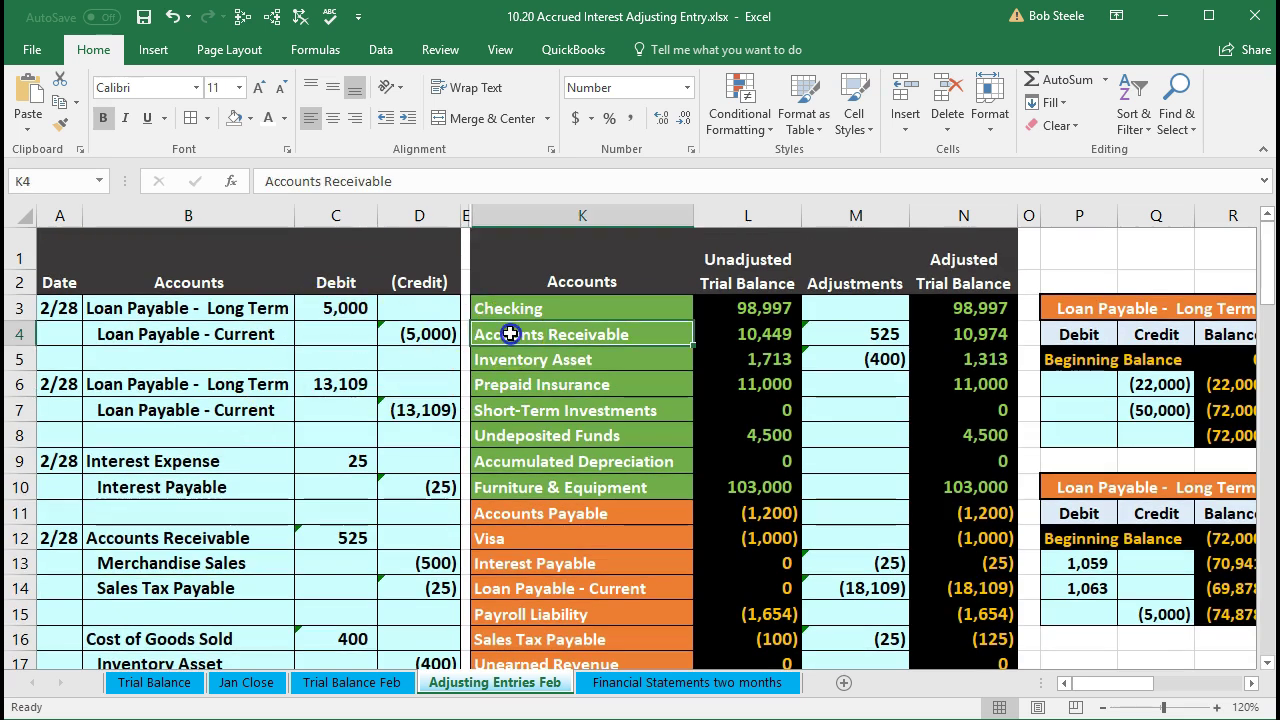
scroll(510, 334, down, 4)
click(556, 447)
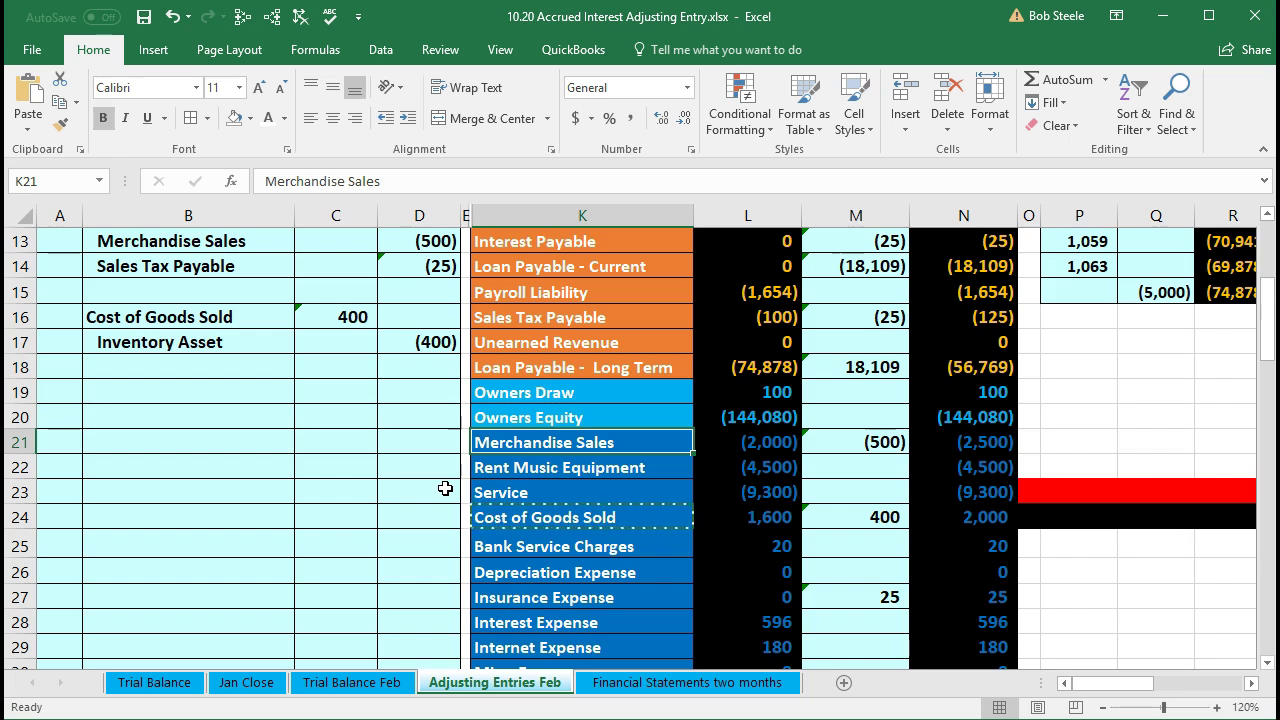
scroll(445, 488, up, 1)
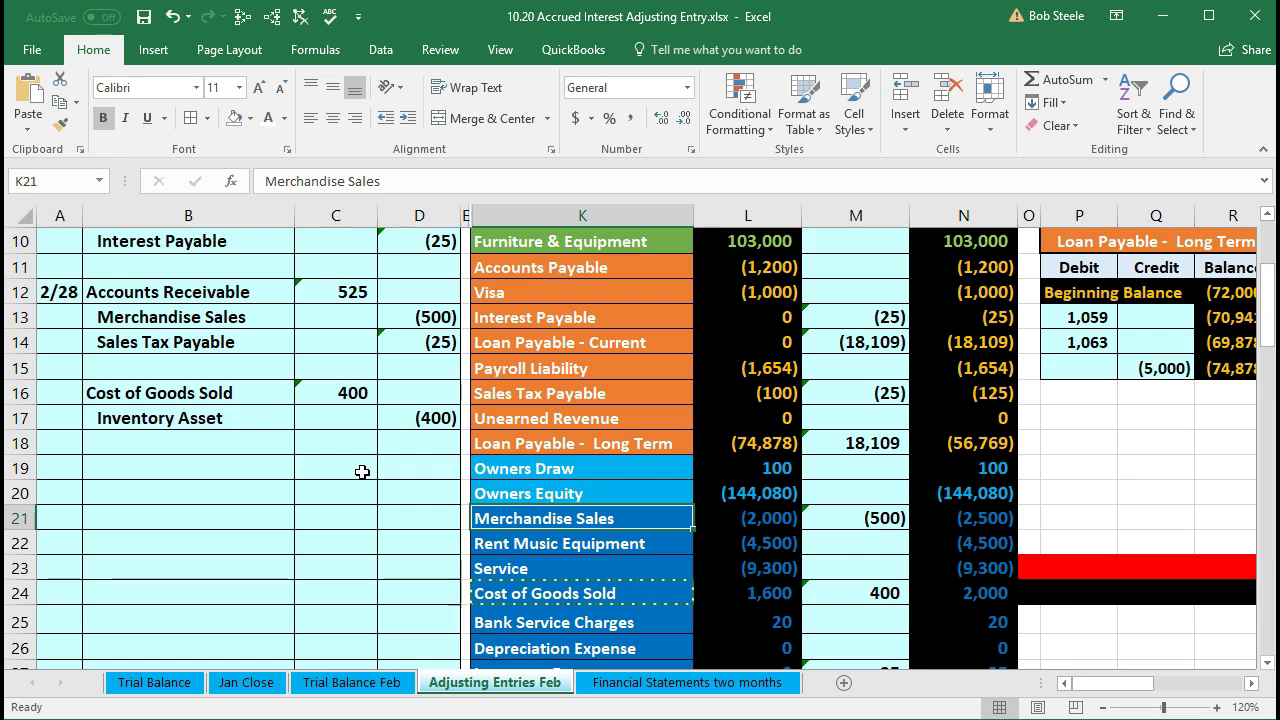
scroll(362, 472, up, 2)
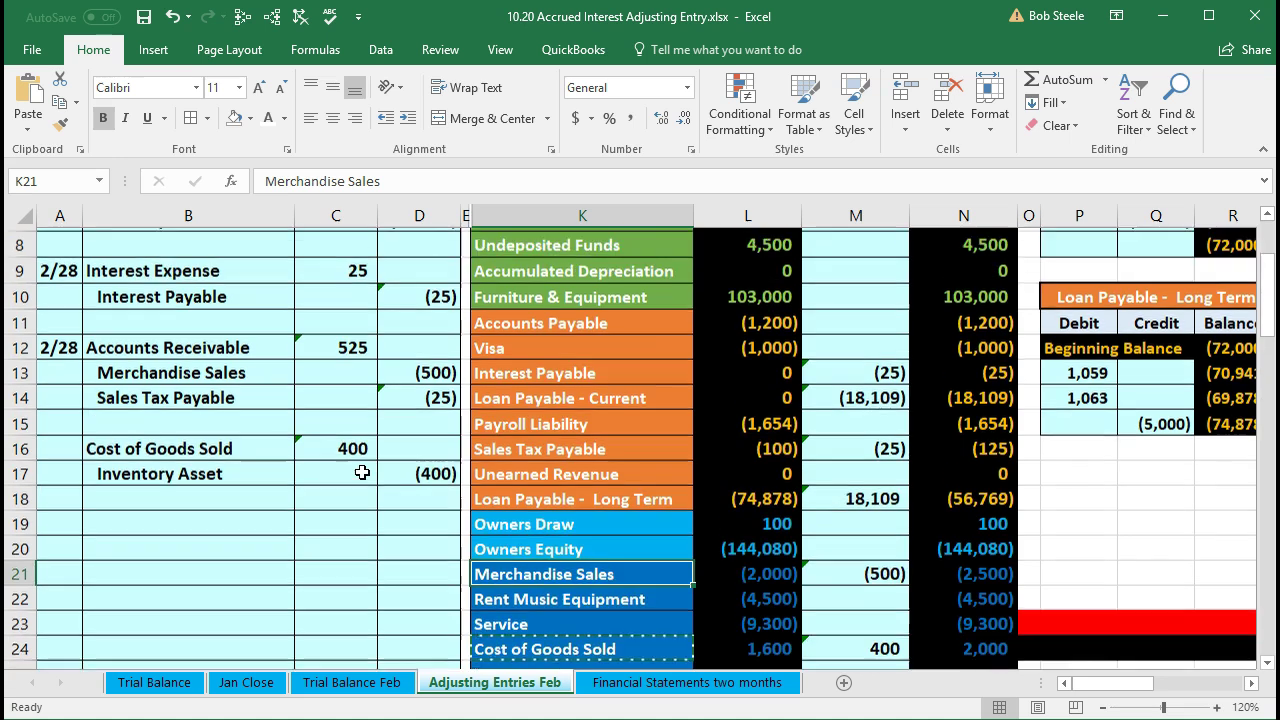